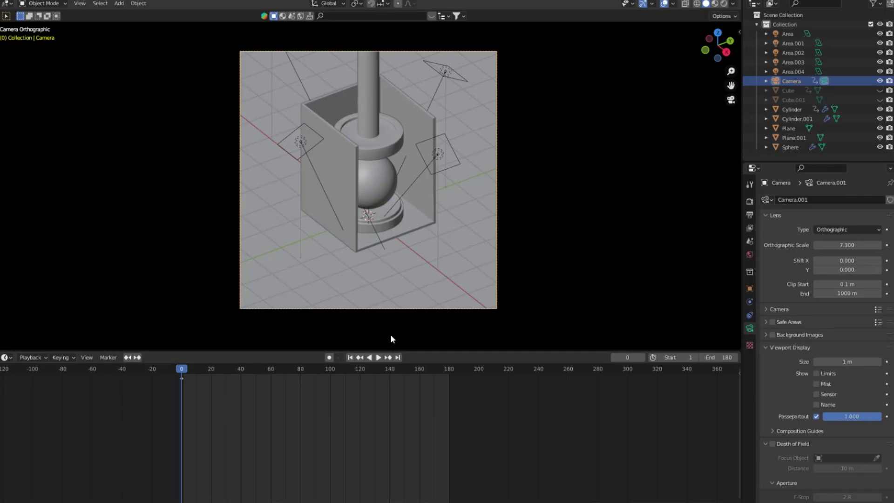
- Play the 8-ball animation, view it in Rendered and Material Preview shading, then replay it
left_click(379, 357)
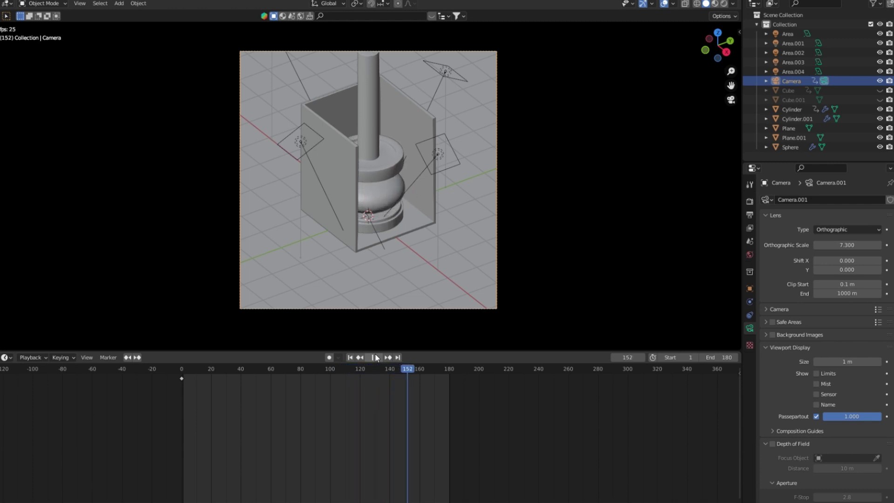
left_click(376, 357)
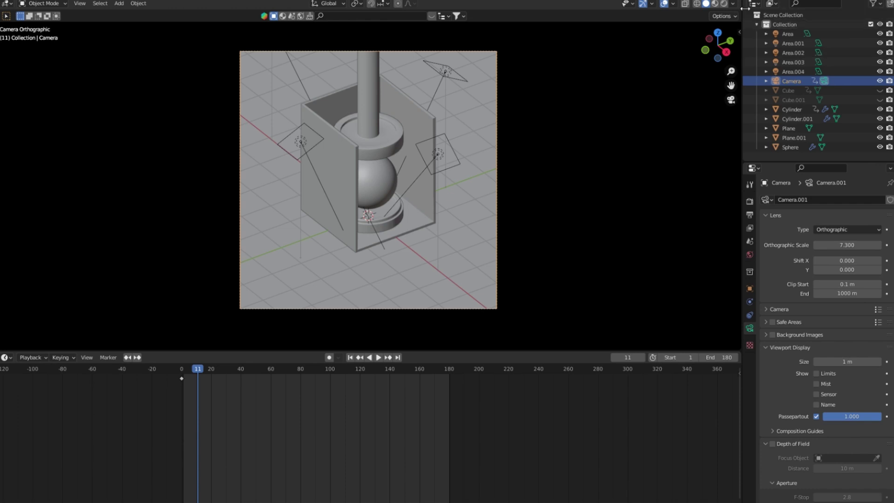
left_click(724, 3)
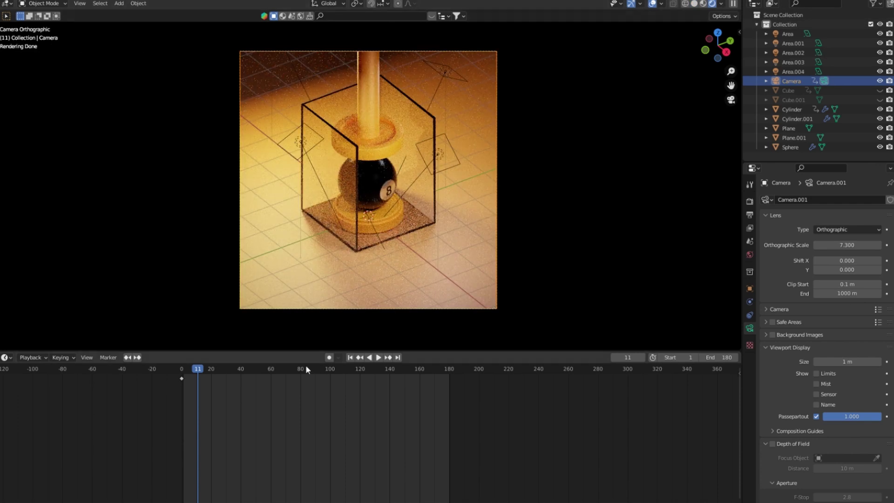
left_click(703, 4)
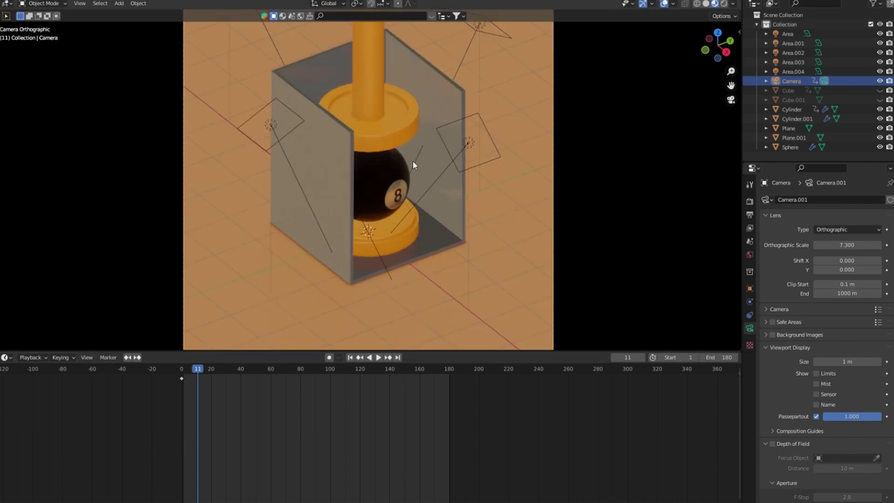
scroll(412, 163, "up", 4)
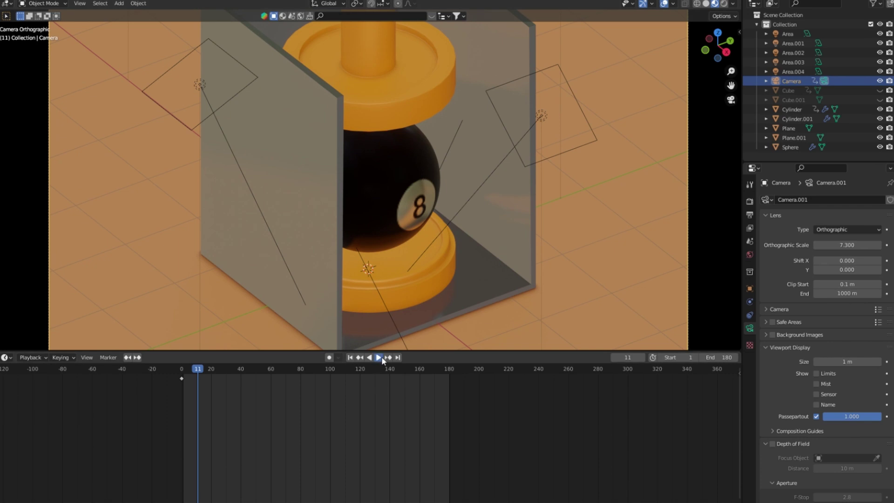
left_click(380, 356)
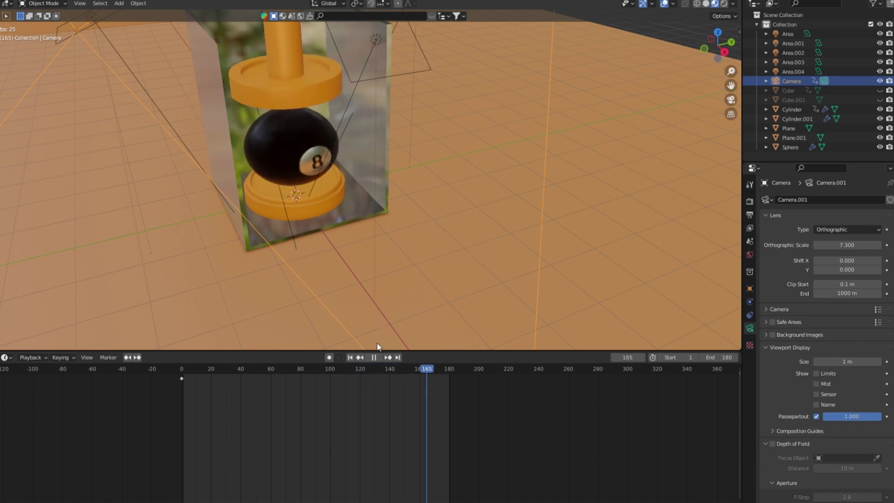
left_click(378, 357)
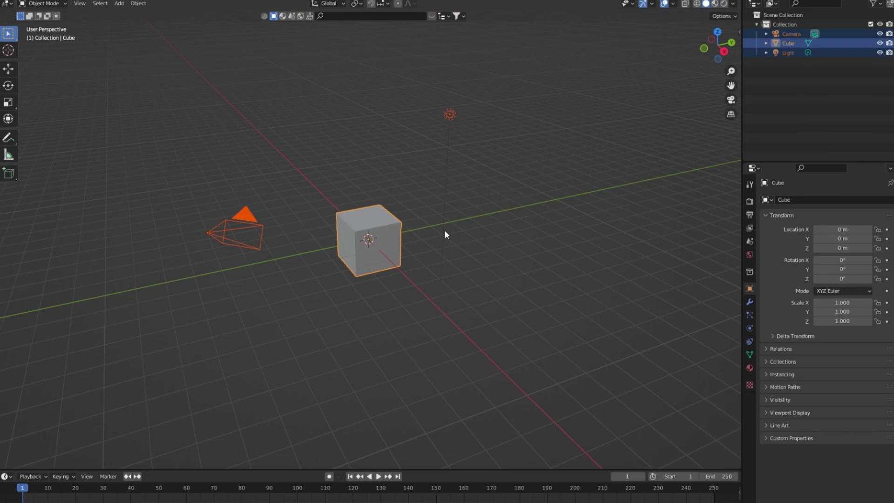
- Delete the default cube, camera and light, and bring up the Add menu's mesh shapes
key("Delete")
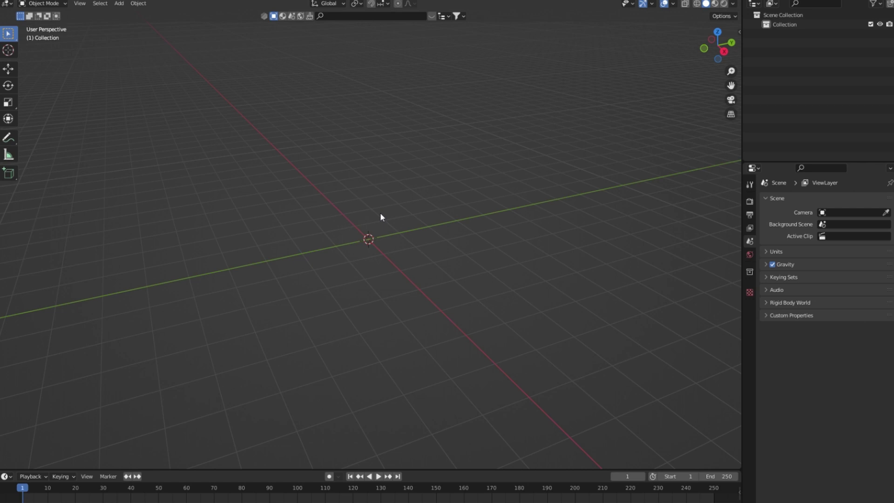
key("shift+a")
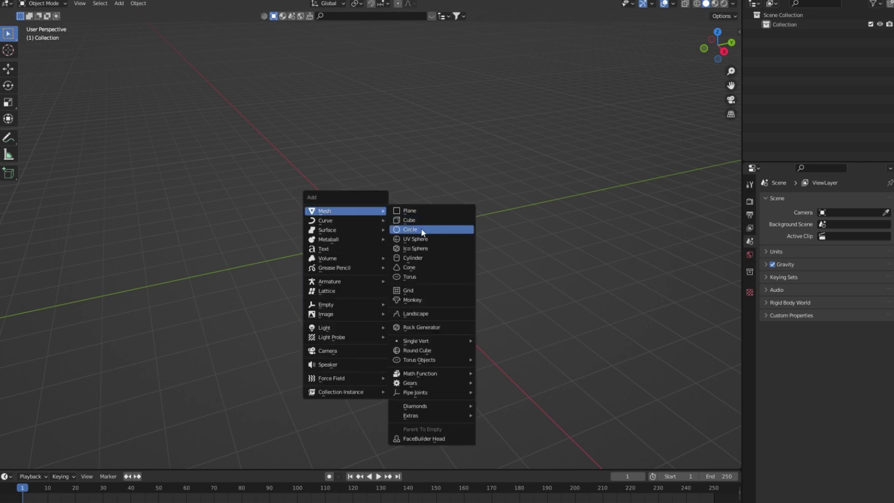
- Add a cylinder and flatten it into a disc resting on the ground
left_click(419, 262)
key("KP_3")
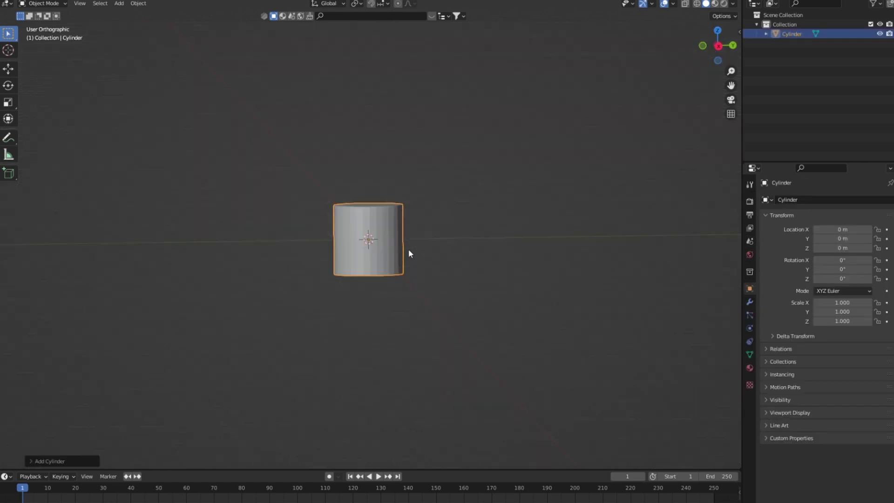
key("Tab")
key("s")
key("z")
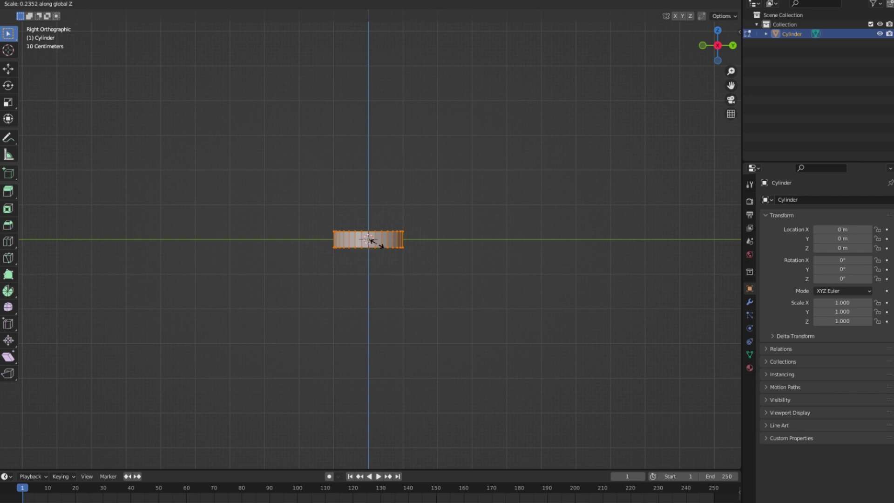
left_click(380, 247)
key("g")
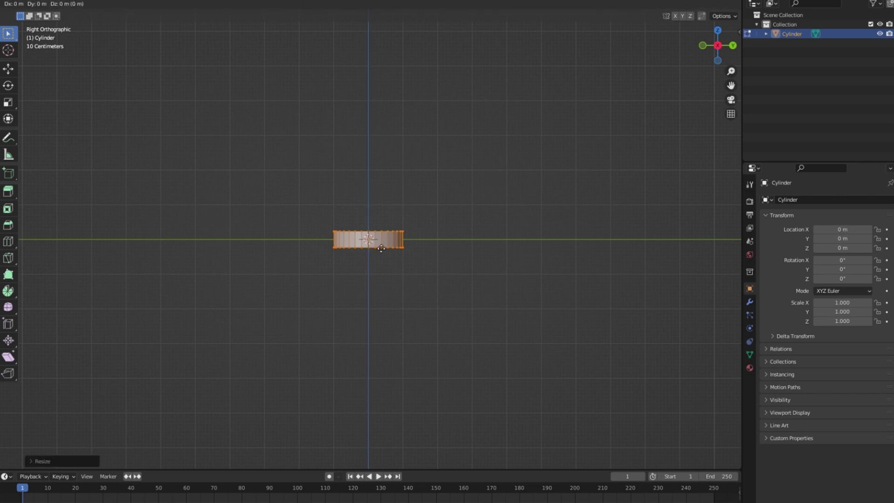
key("z")
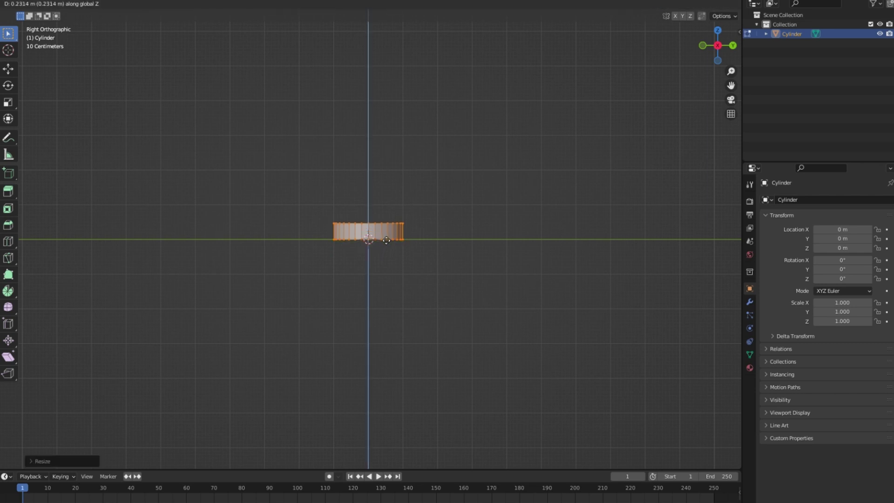
left_click(386, 238)
- Select the disc's top face and scale it inward
scroll(386, 237, "up", 8)
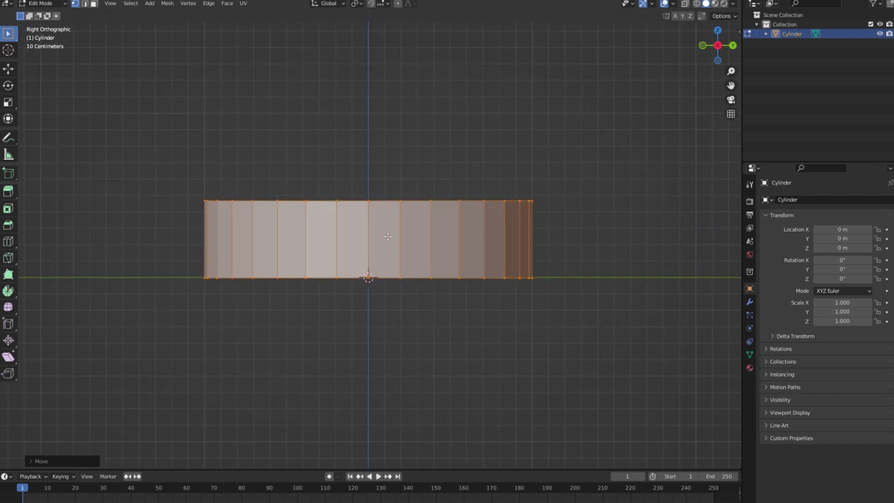
middle_click_drag(388, 236, 393, 260)
key("3")
left_click(461, 241)
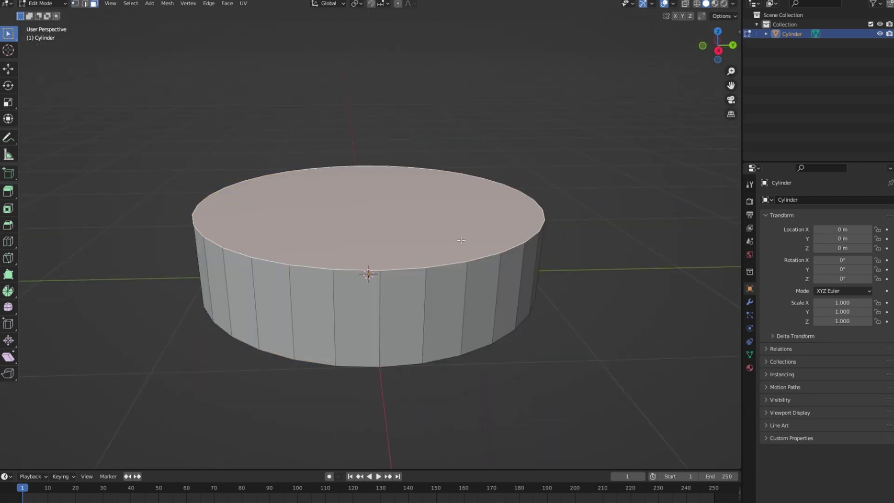
scroll(461, 241, "down", 2)
key("s")
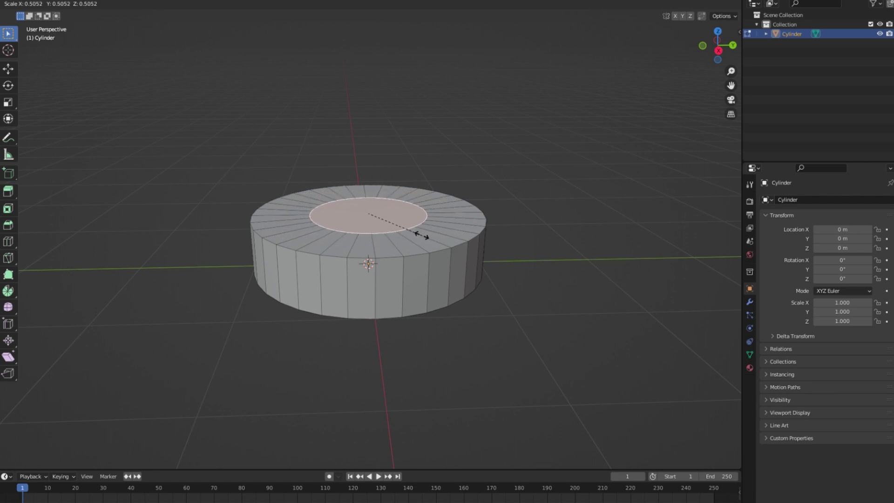
left_click(422, 235)
- Shrink the inner top face to post width and raise it into a tall post
scroll(423, 237, "down", 2)
scroll(423, 238, "down", 2)
scroll(425, 238, "down", 1)
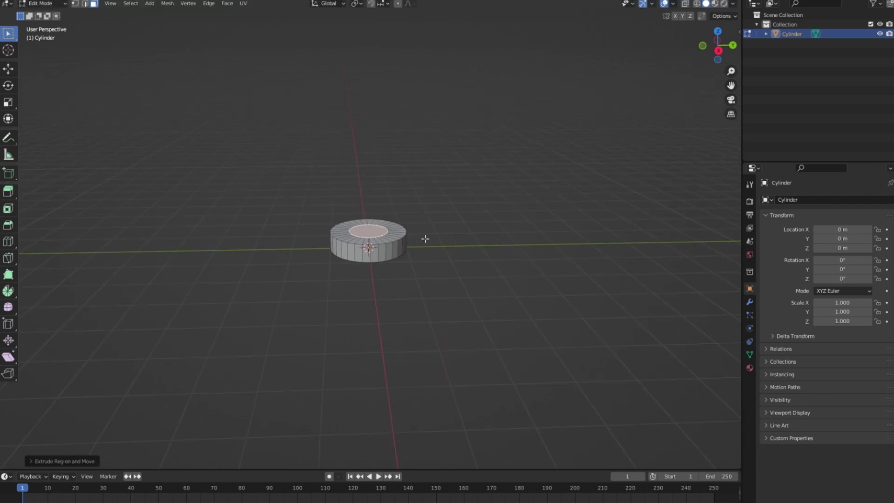
scroll(424, 240, "up", 2)
key("s")
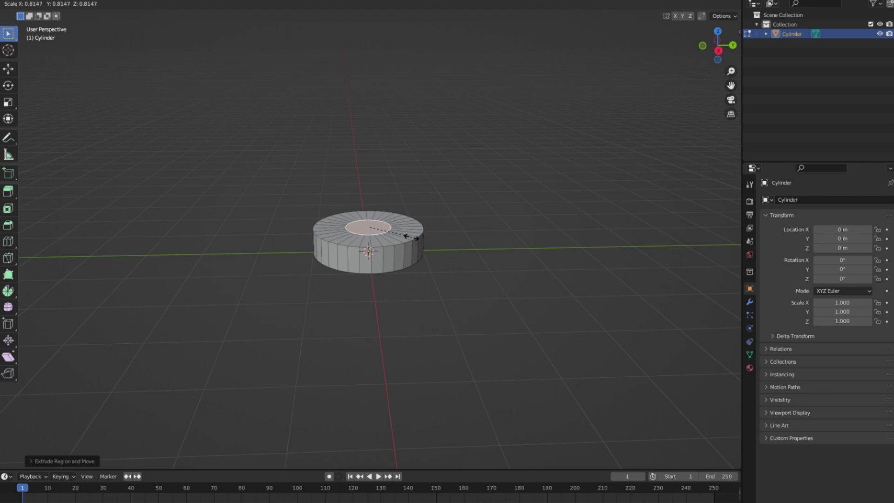
left_click(408, 239)
key("g")
key("z")
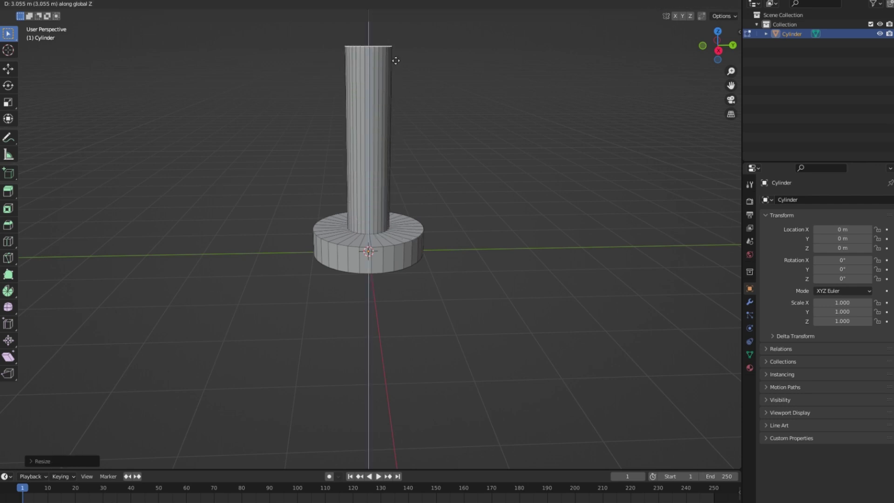
left_click(394, 45)
key("Tab")
scroll(347, 224, "up", 2)
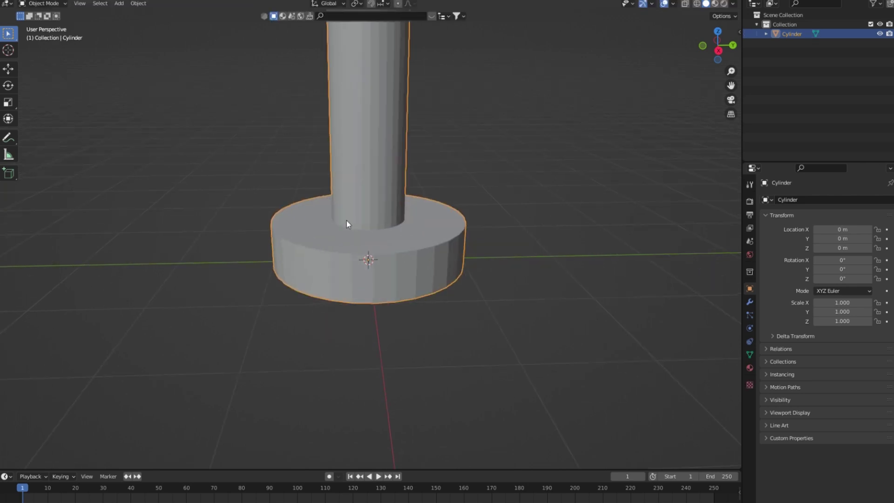
- Add a loop cut on the base's top ring and scale it toward the outer edge
key("Tab")
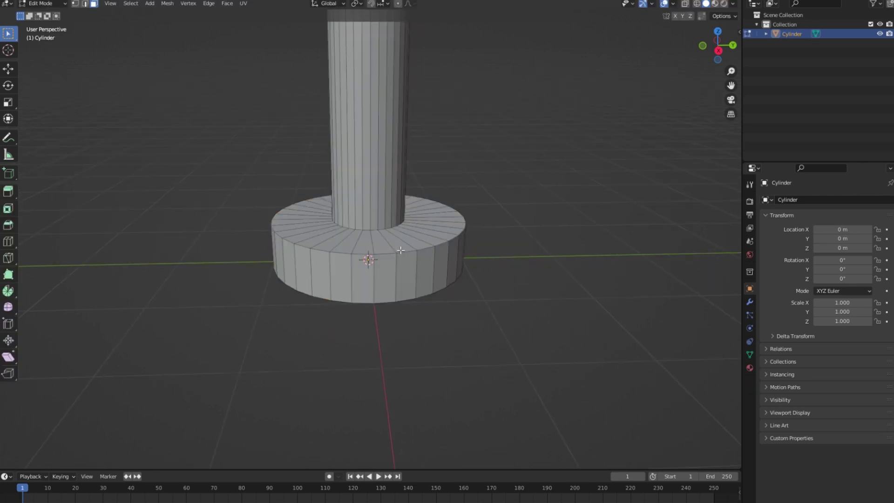
key("ctrl+r")
left_click(401, 250)
right_click(400, 249)
key("s")
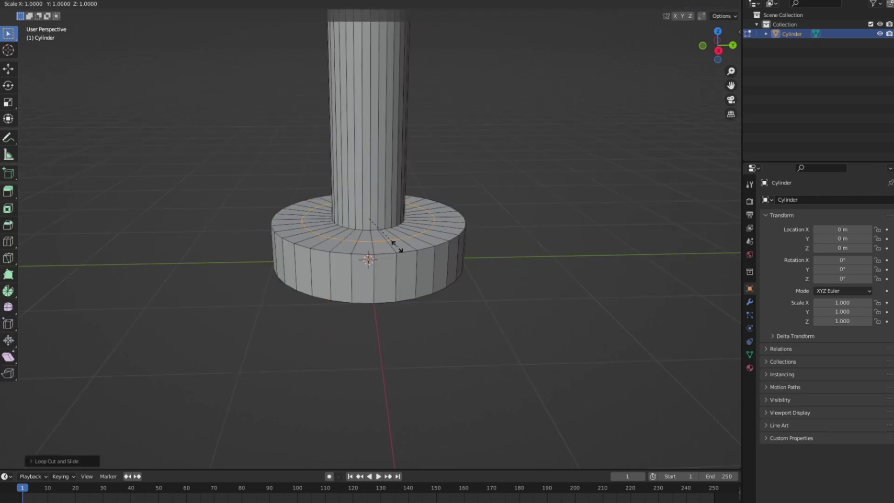
left_click(403, 256)
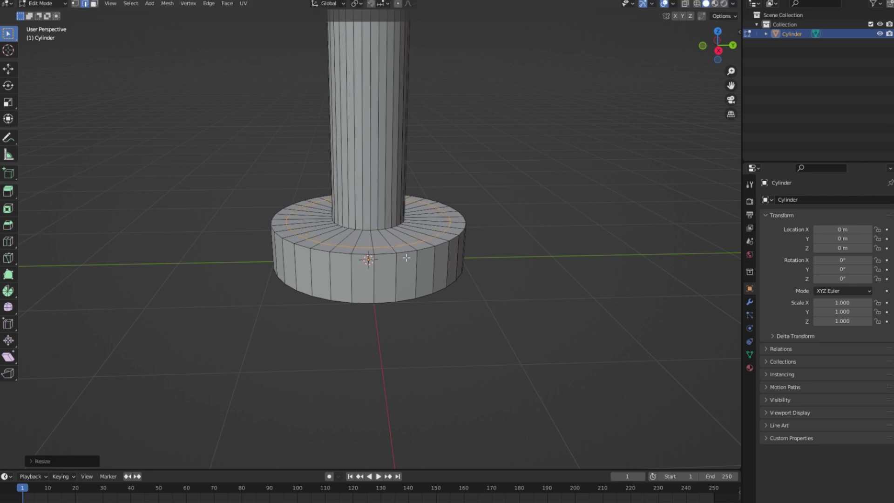
- Extrude the outer ring of top faces upward into a rim, then view from the side
key("3")
left_click(406, 253)
left_click(401, 252, "alt")
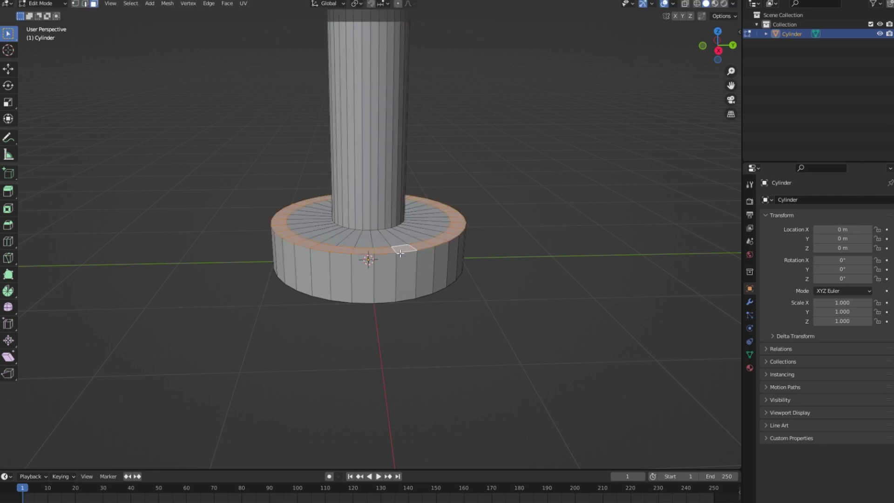
key("e")
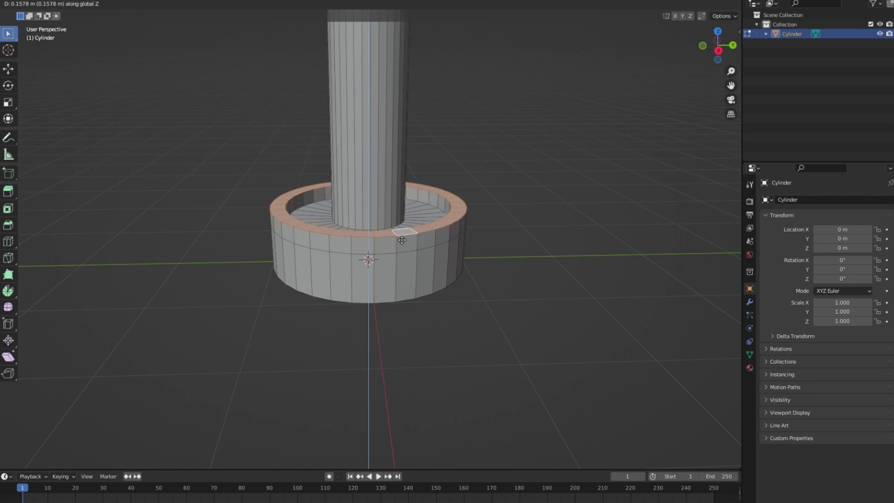
left_click(401, 239)
key("Tab")
mouse_move(397, 245)
middle_mouse_down()
mouse_move(392, 231)
mouse_move(415, 209)
mouse_move(353, 191)
middle_mouse_up()
key("KP_3")
scroll(392, 228, "down", 3)
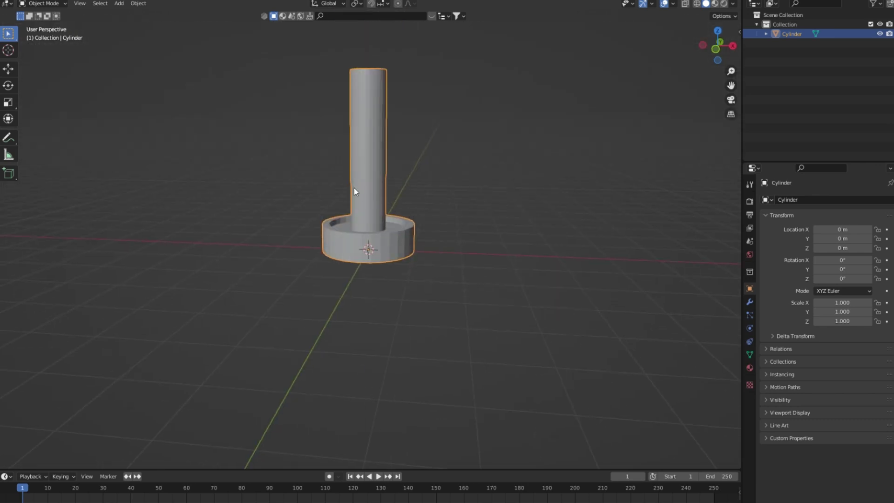
- Raise the holder vertically to Z 3.2351 m
key("g")
key("z")
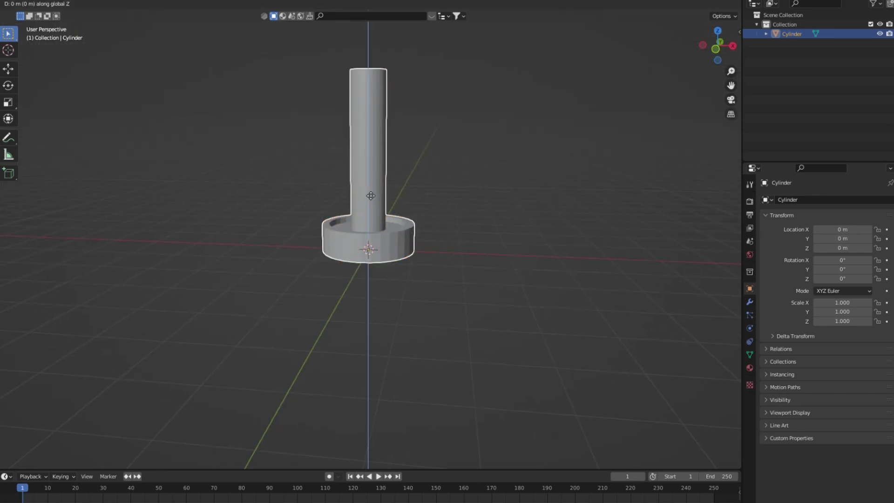
left_click(398, 38)
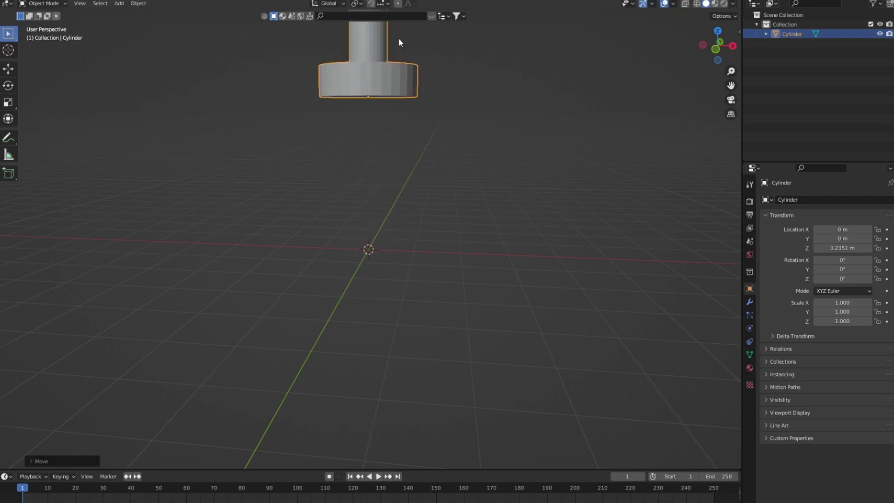
middle_click_drag(406, 154, 382, 96)
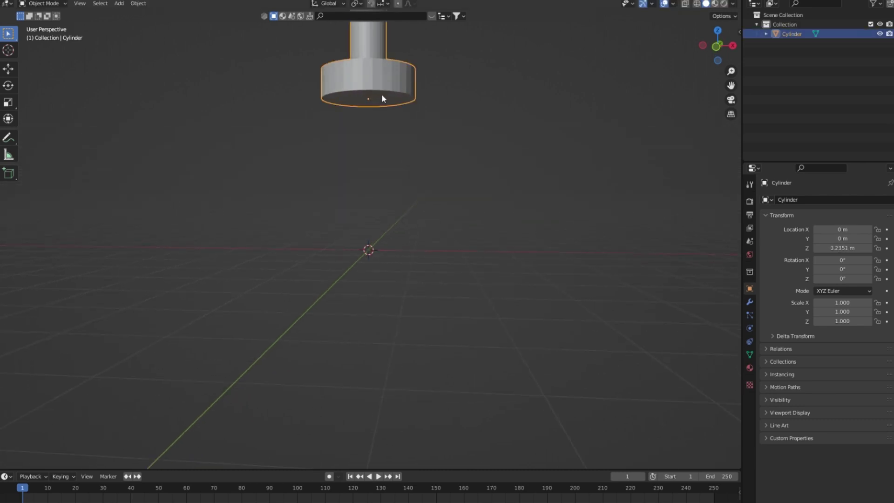
- Duplicate the holder's bottom face and separate it into a new object, Cylinder.001
key("Tab")
left_click(385, 98)
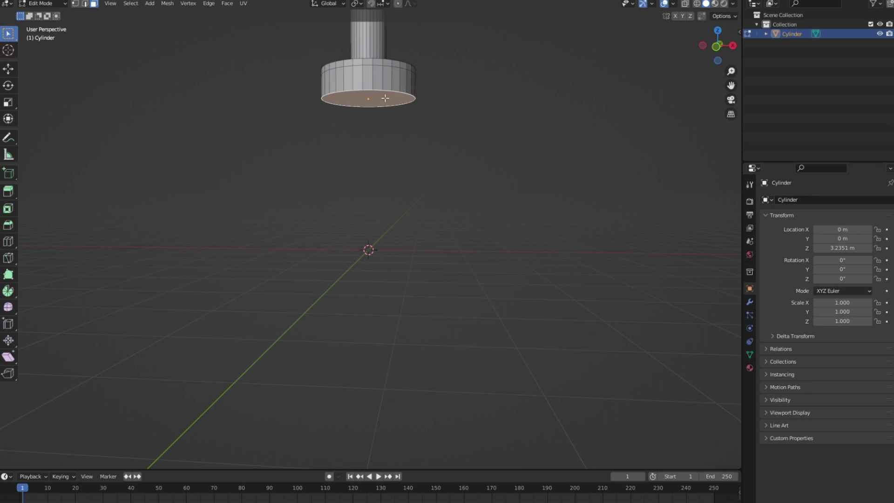
key("shift+d")
right_click(385, 98)
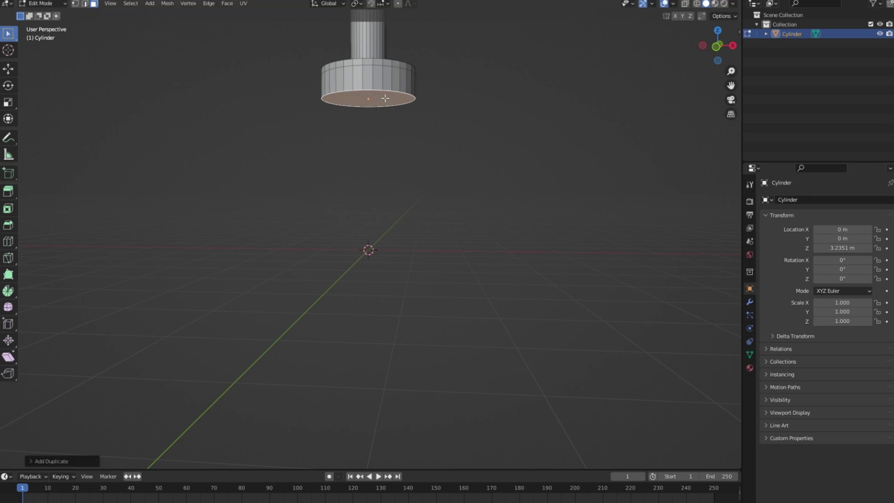
key("p")
left_click(385, 101)
key("Tab")
left_click(384, 100)
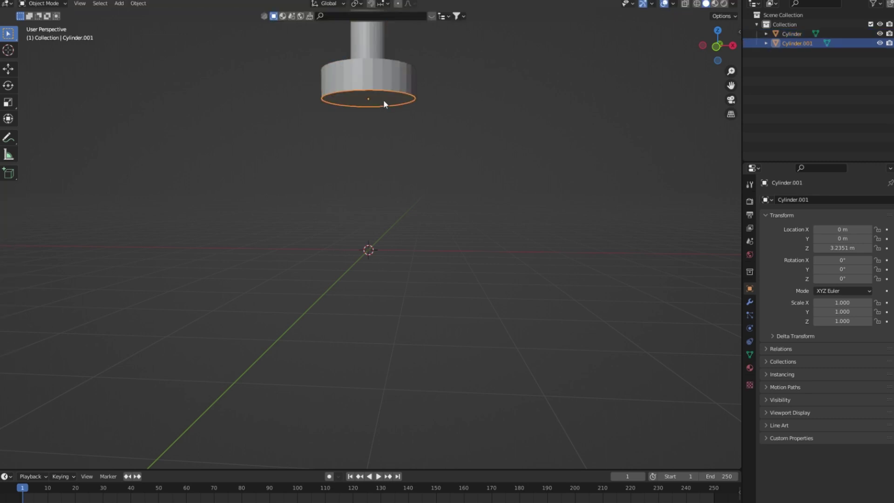
- Lower Cylinder.001 to about Z 0.019 m, checking it in Right Orthographic view
key("g")
right_click(359, 114)
key("g")
key("z")
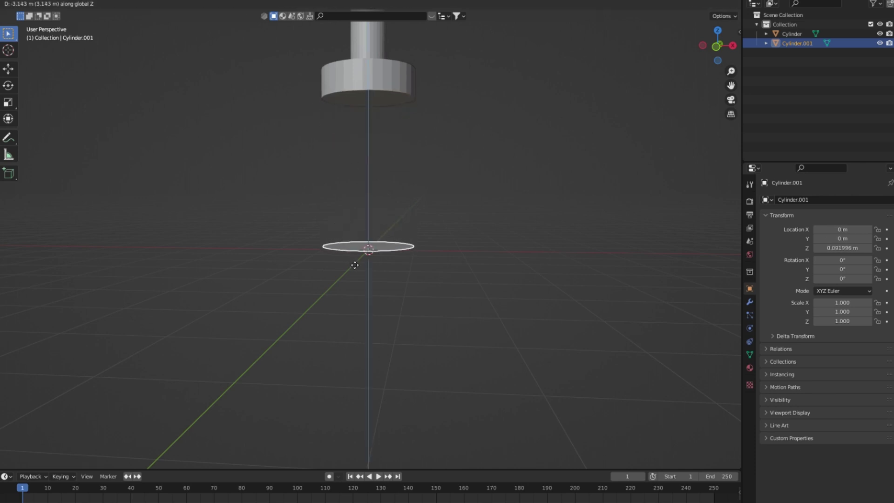
left_click(350, 262)
scroll(359, 257, "up", 3)
middle_click_drag(367, 254, 324, 250)
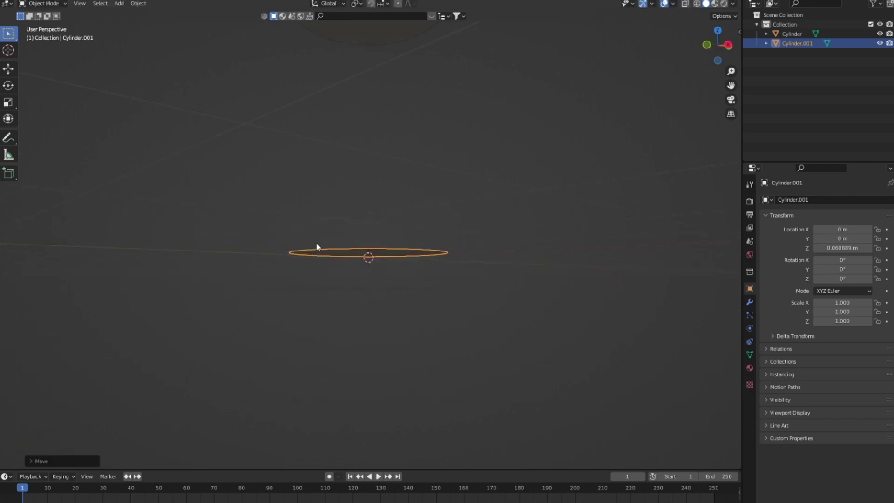
key("KP_3")
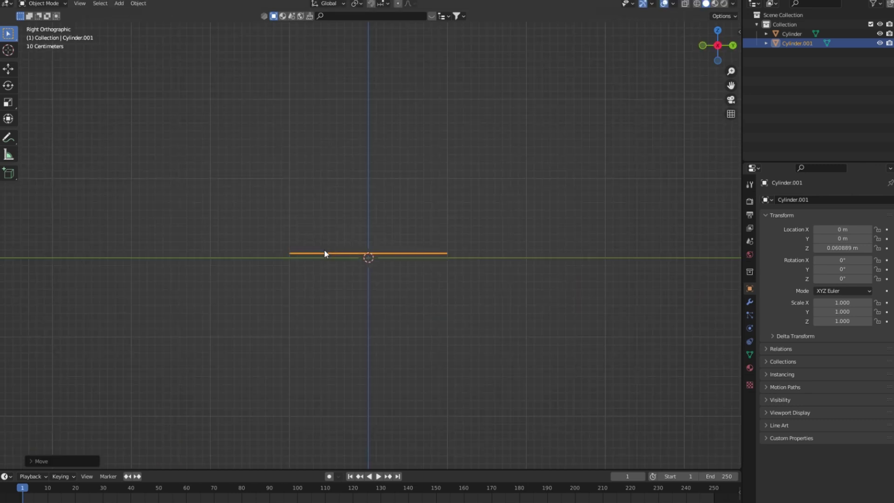
key("g")
key("z")
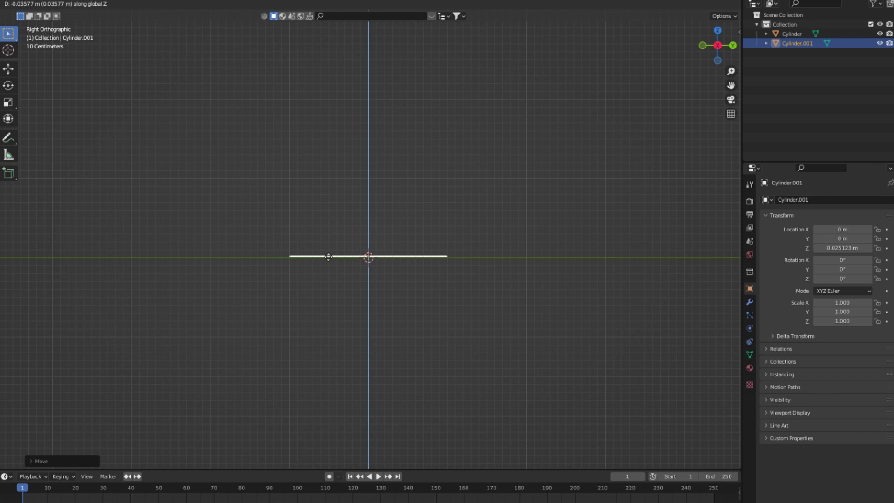
left_click(324, 255)
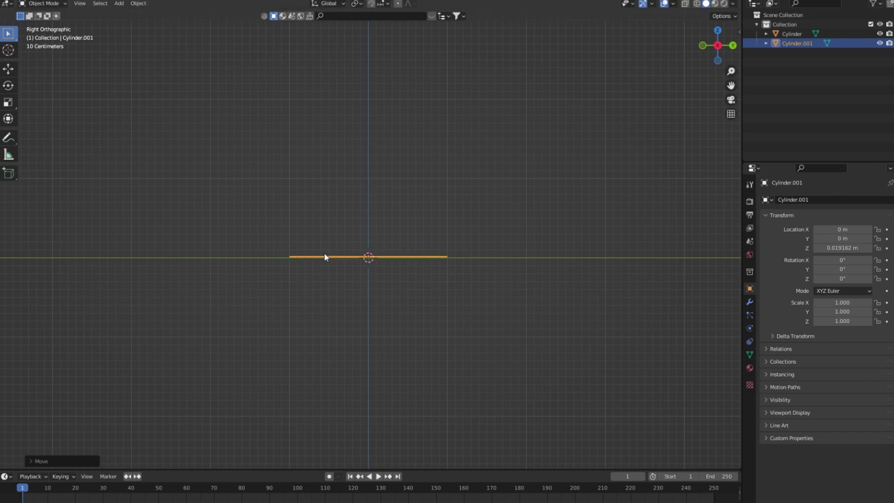
middle_click_drag(324, 257, 320, 256)
- Isolate the disc, extrude it upward for thickness, and inset its top to form a rim
key("KP_Divide")
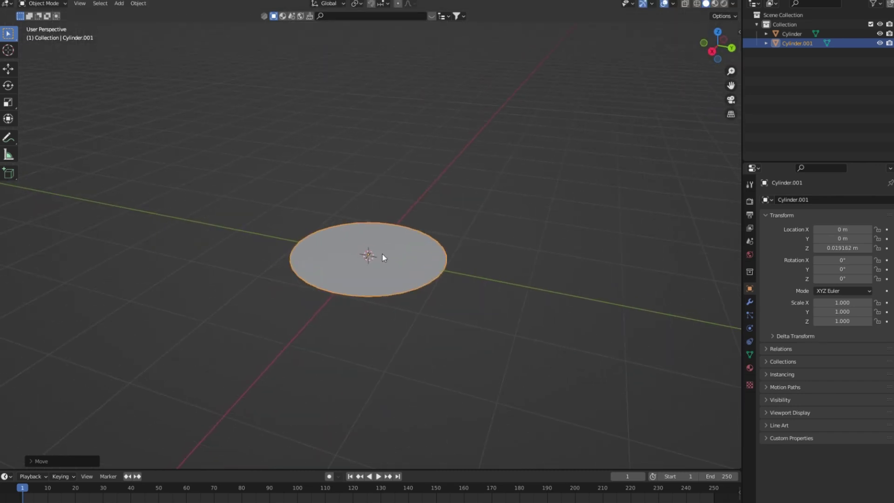
key("Tab")
key("a")
key("e")
key("e")
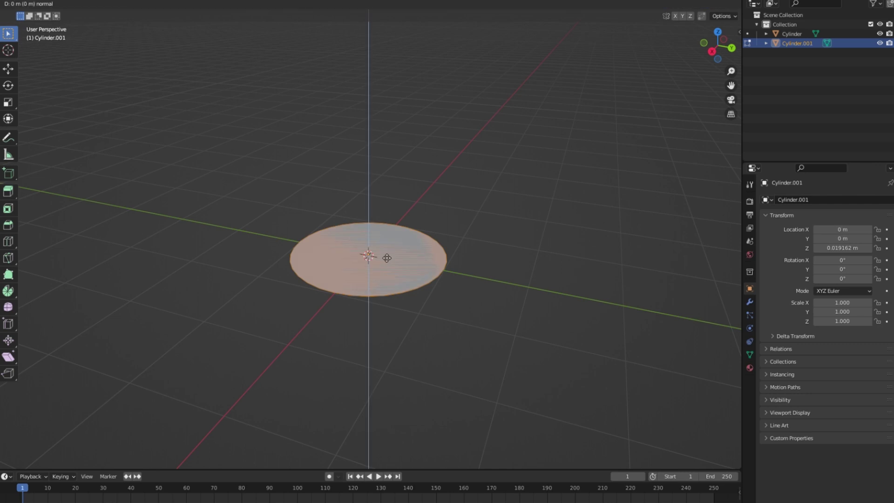
left_click(387, 235)
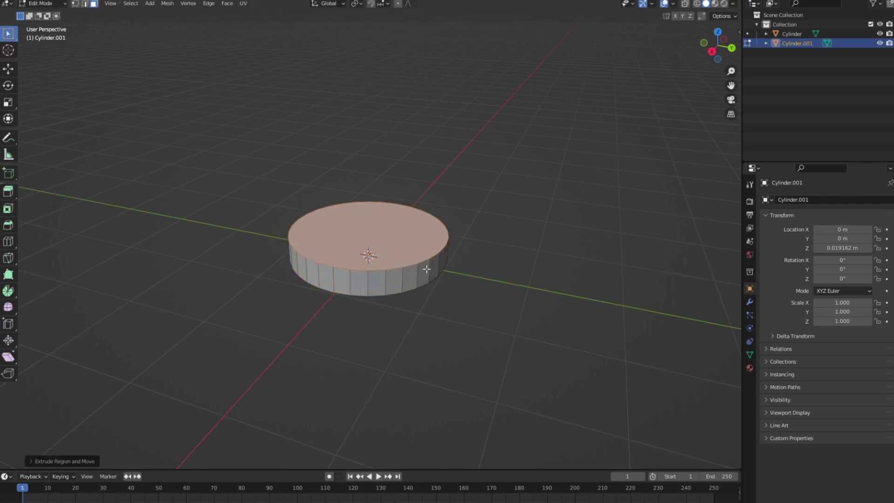
key("i")
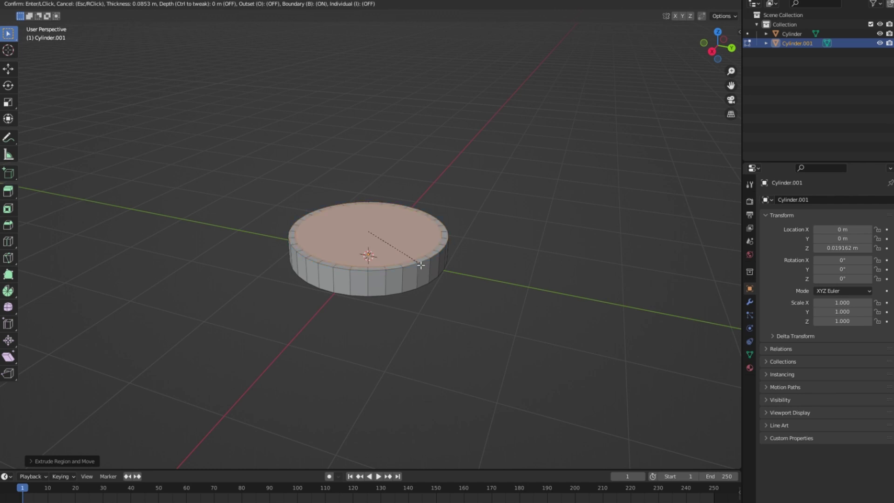
left_click(421, 264)
scroll(421, 265, "up", 1)
- Raise, shrink, then sink the inner top face to make a recessed, stepped top
key("e")
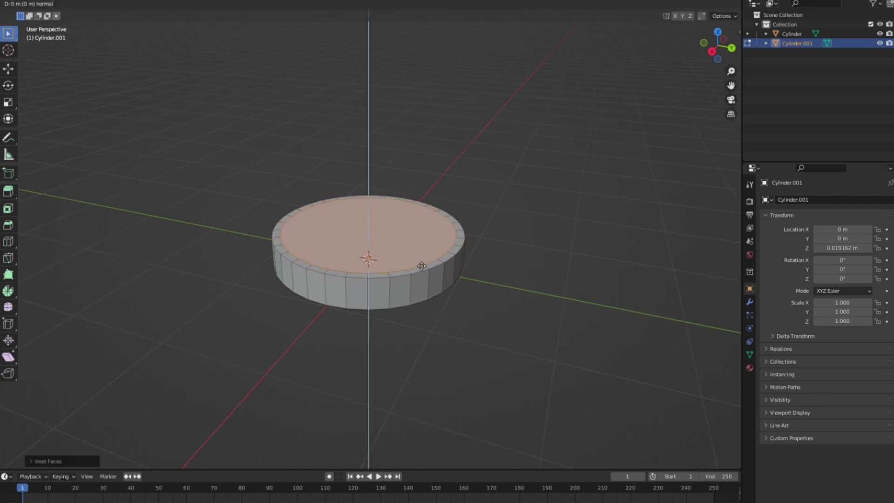
key("z")
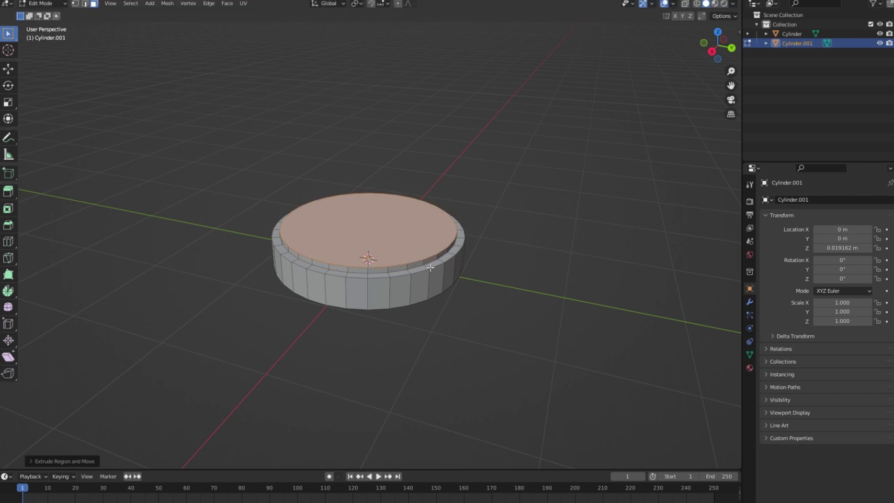
left_click(430, 269)
key("s")
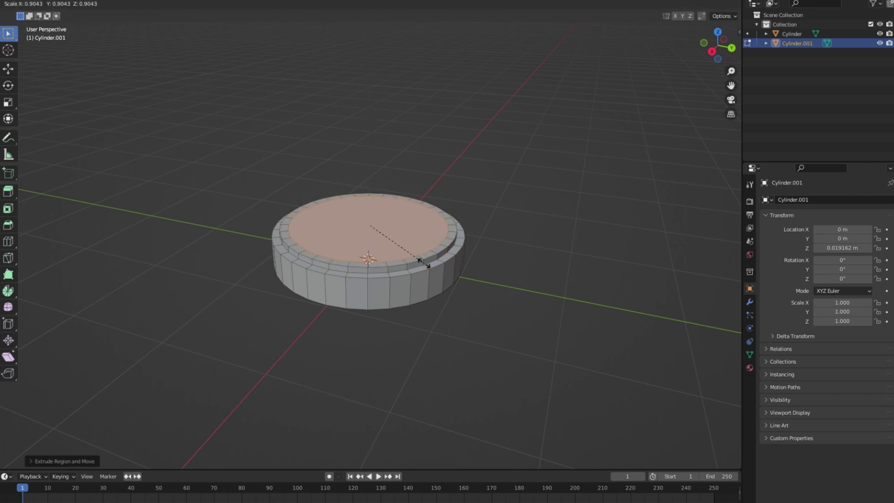
left_click(425, 265)
key("e")
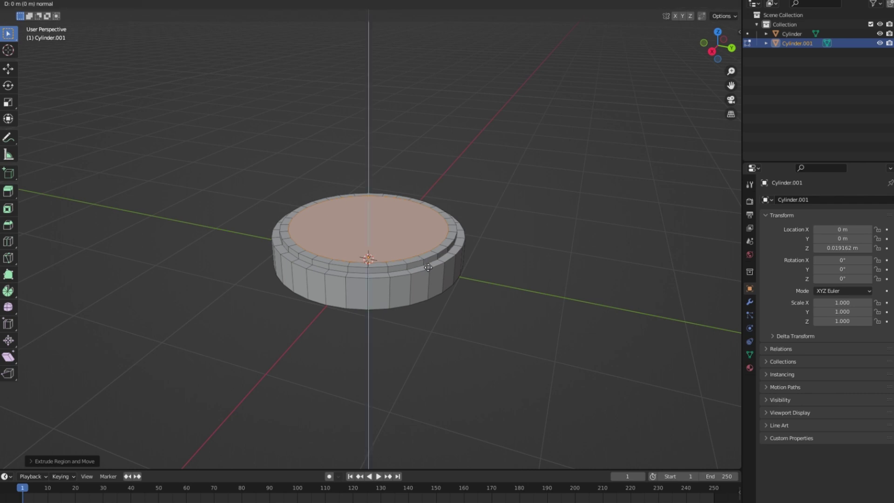
key("z")
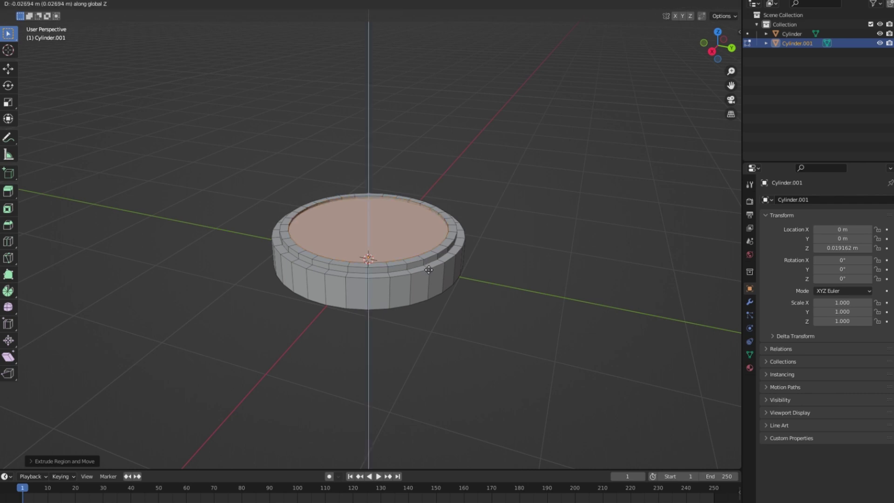
left_click(429, 273)
key("Tab")
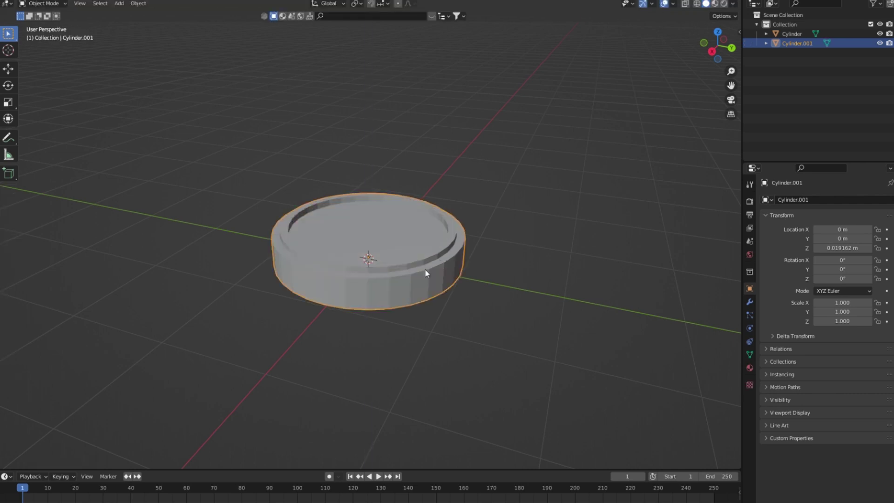
scroll(425, 276, "down", 2)
middle_click_drag(359, 325, 387, 315)
scroll(389, 307, "down", 2)
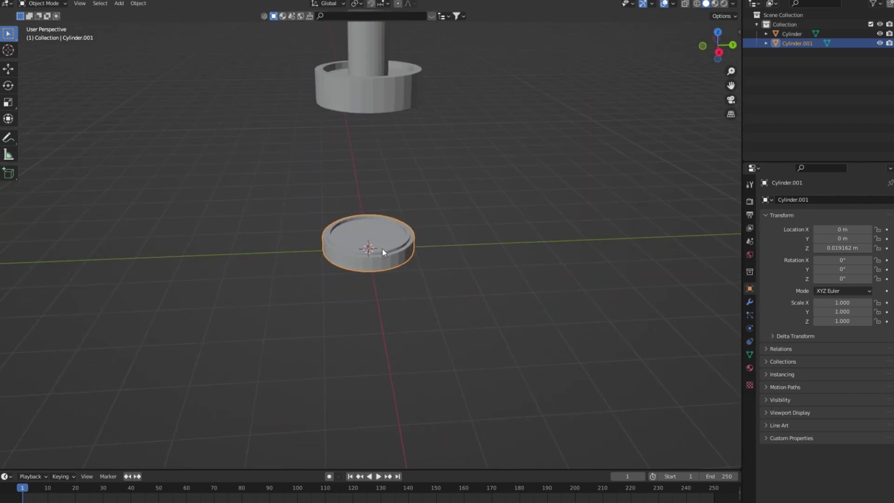
scroll(382, 248, "up", 2)
scroll(382, 249, "down", 3)
- Add a Bevel modifier to Cylinder.001 with Amount 0.014 m and 3 segments
scroll(405, 299, "up", 3)
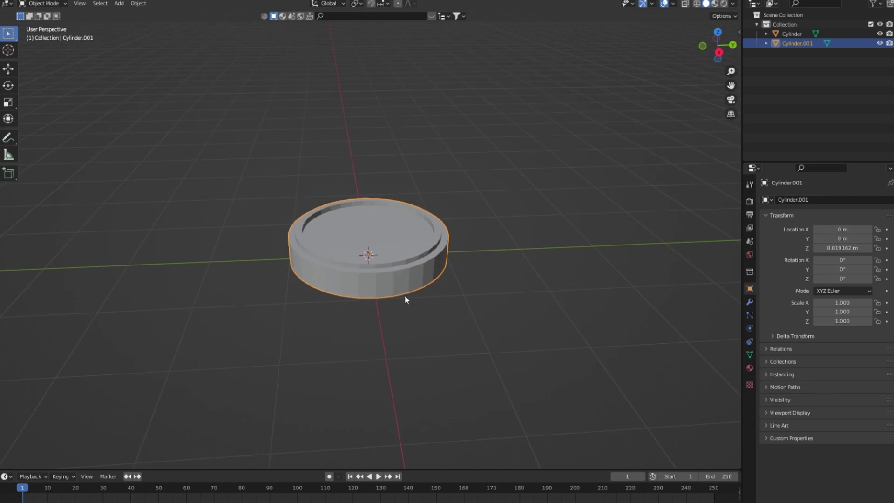
left_click(750, 304)
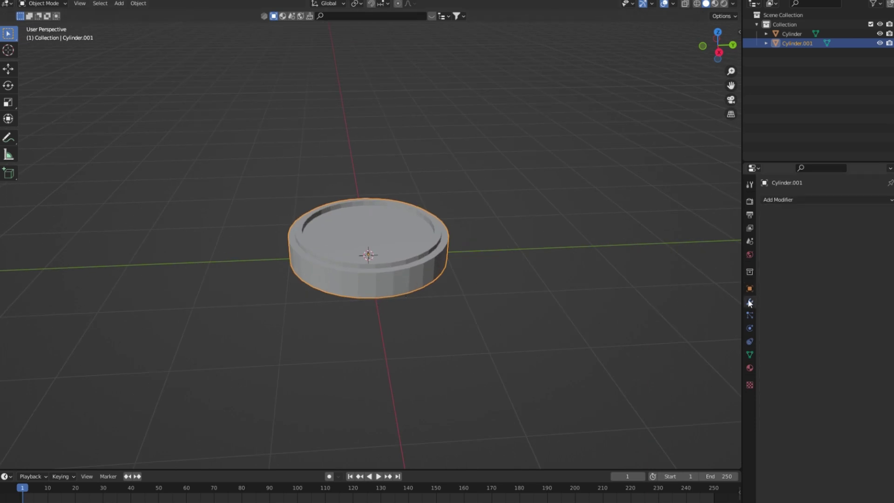
left_click(785, 200)
left_click(729, 239)
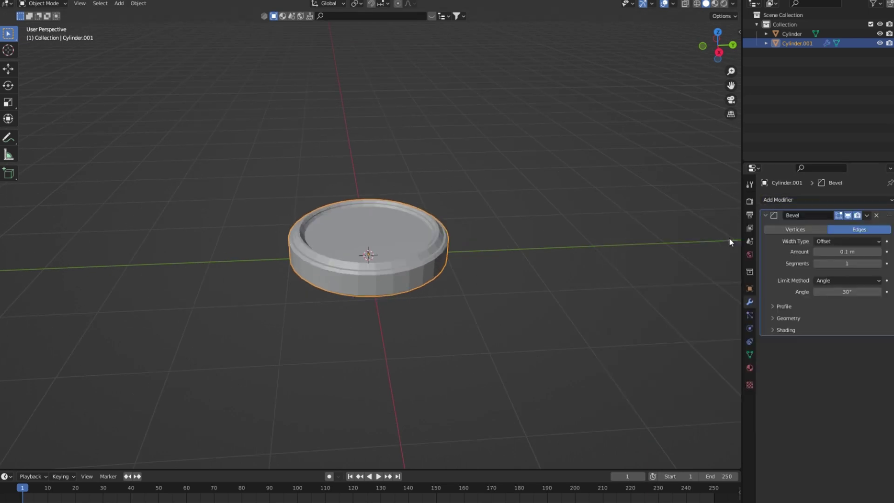
left_click(828, 251)
left_click(827, 252)
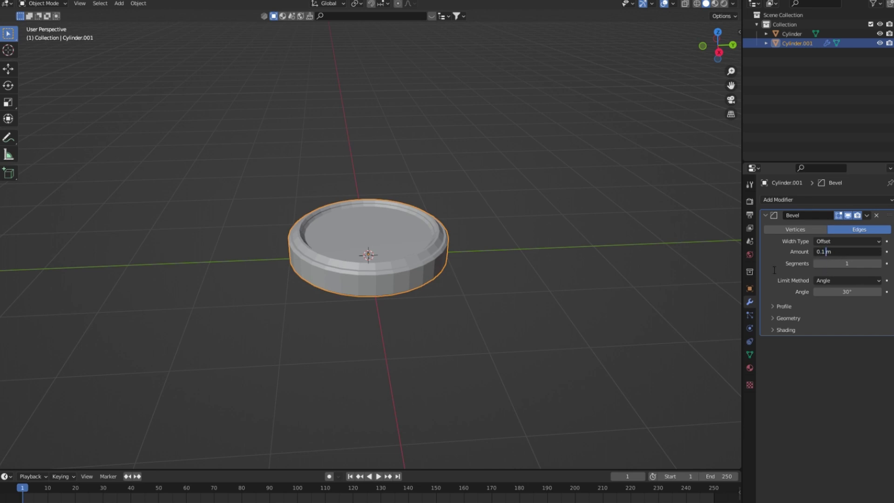
double_click(822, 252)
left_click(825, 252)
key("Escape")
left_click(827, 254)
key("Home")
key("Right")
key("Return")
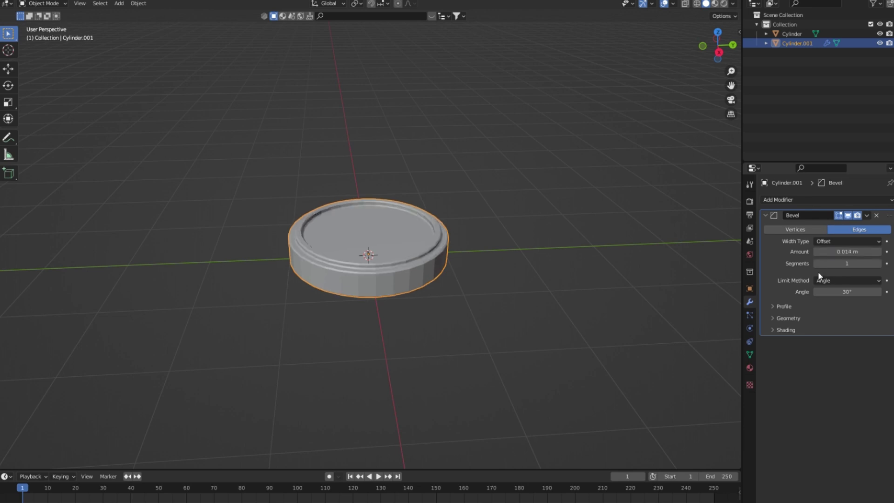
left_click(878, 263)
- Inspect the bevelled disc in wireframe, return to solid shading, and select the upper holder
mouse_move(421, 269)
middle_mouse_down()
mouse_move(442, 242)
mouse_move(391, 257)
middle_mouse_up()
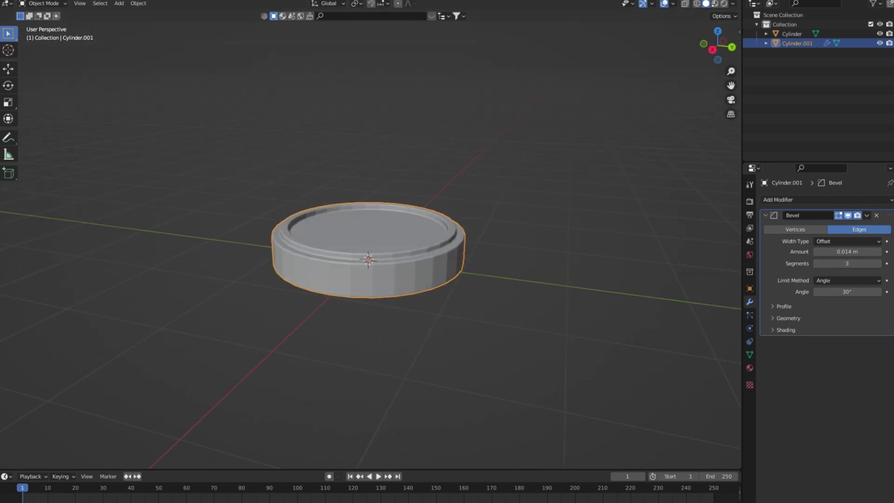
left_click(697, 4)
mouse_move(471, 240)
middle_mouse_down()
mouse_move(507, 208)
mouse_move(507, 183)
middle_mouse_up()
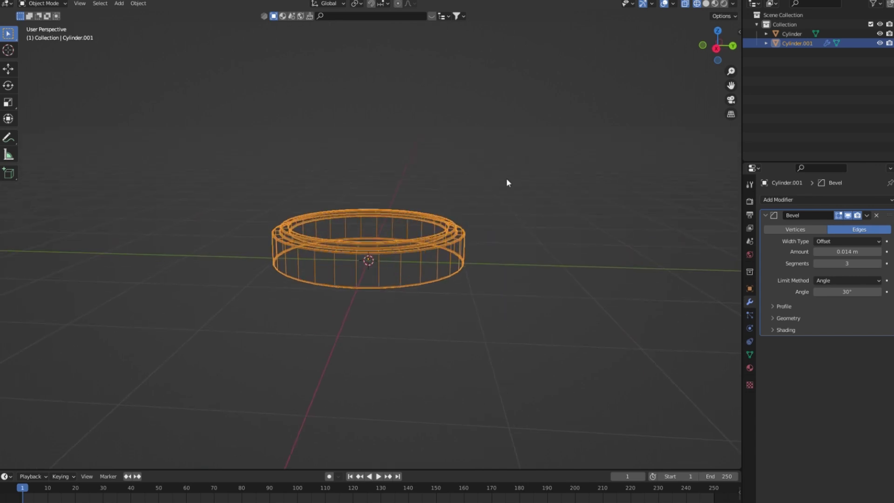
left_click(706, 3)
scroll(621, 105, "down", 2)
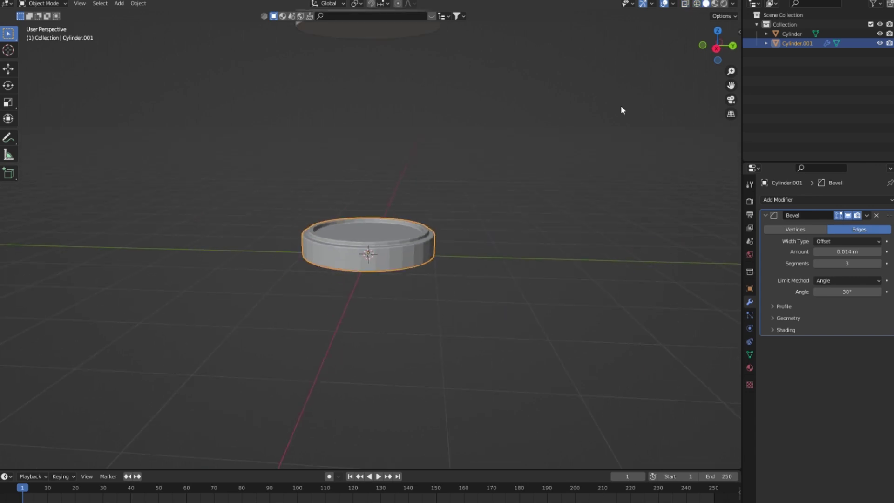
scroll(483, 140, "down", 2)
left_click(386, 116)
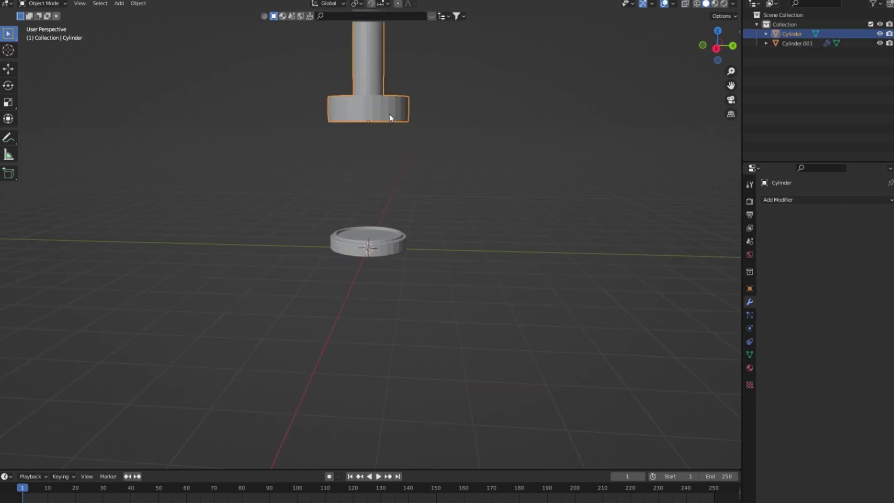
- Give the upper holder a 0.014 m Bevel modifier and level-2 subdivision
left_click(763, 202)
left_click(716, 234)
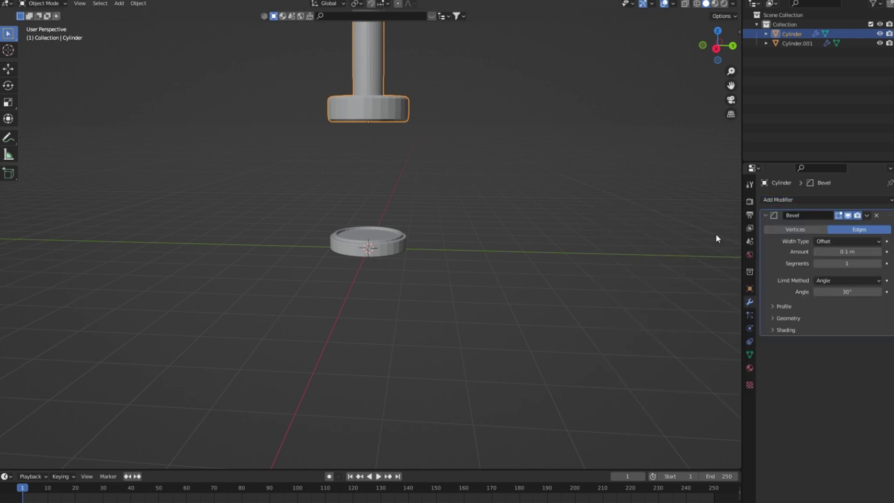
left_click(841, 252)
left_click(825, 255)
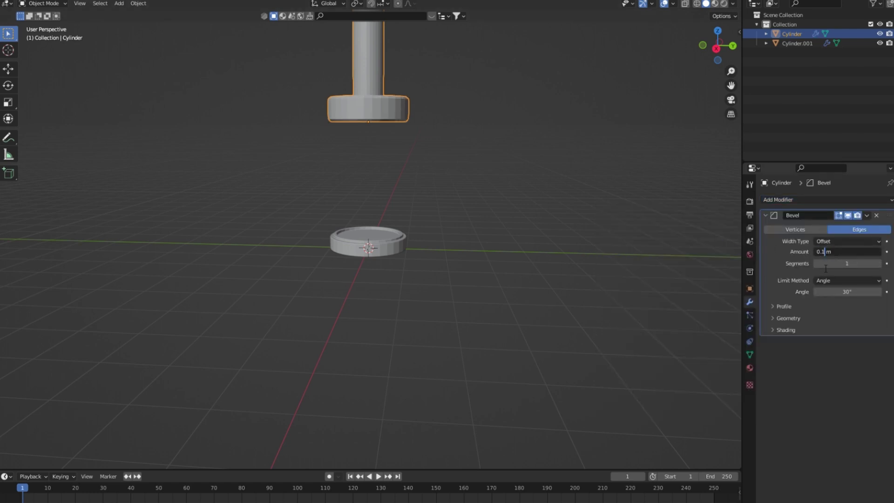
key("Left")
type("01")
type("4")
key("Return")
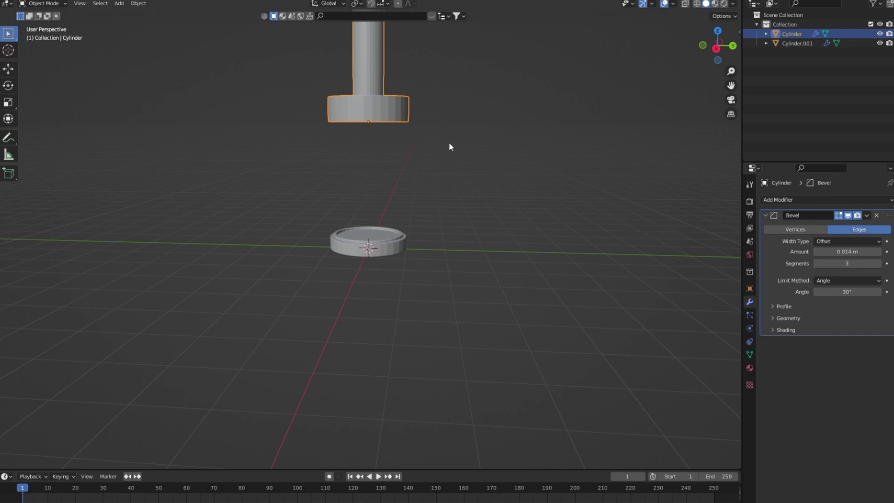
key("ctrl+2")
- Add level-2 subdivision to the lower holder disc
middle_click_drag(375, 117, 387, 169)
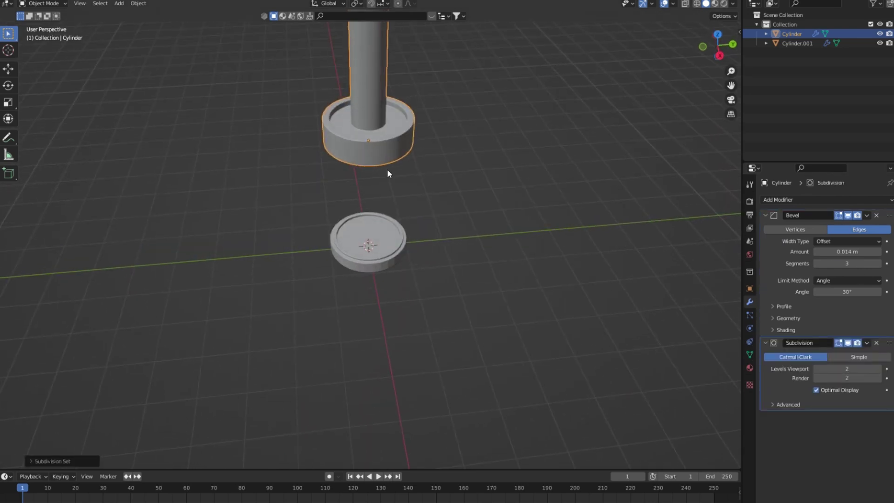
left_click(370, 258)
key("ctrl+z")
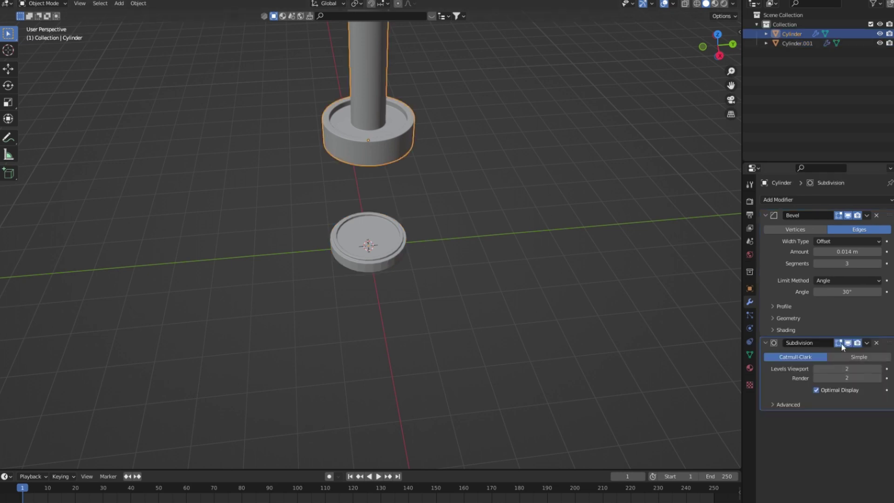
left_click(376, 251)
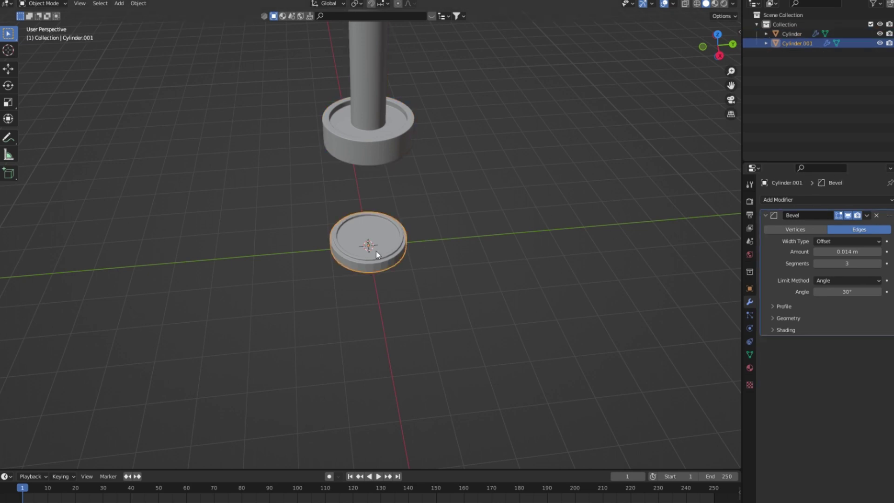
key("ctrl+2")
mouse_move(556, 304)
middle_mouse_down()
mouse_move(449, 273)
mouse_move(449, 238)
middle_mouse_up()
scroll(388, 222, "down", 3)
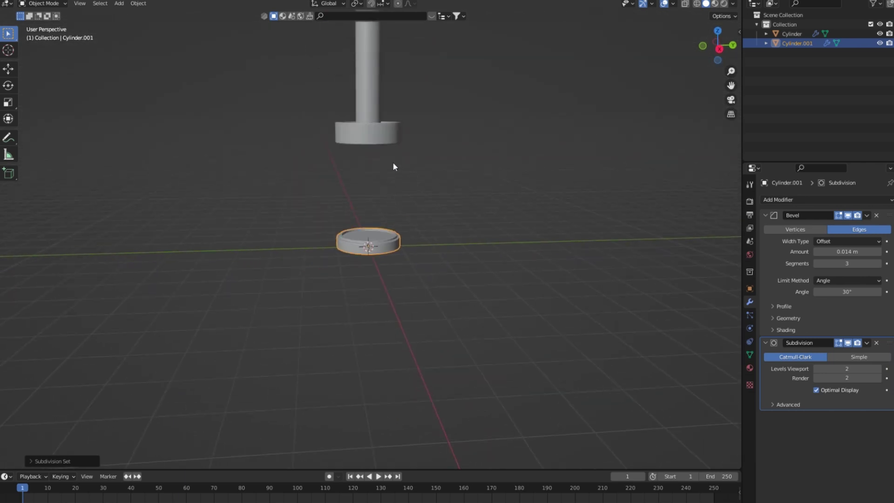
- Shade both holders smooth and view the scene in Right Orthographic
key("a")
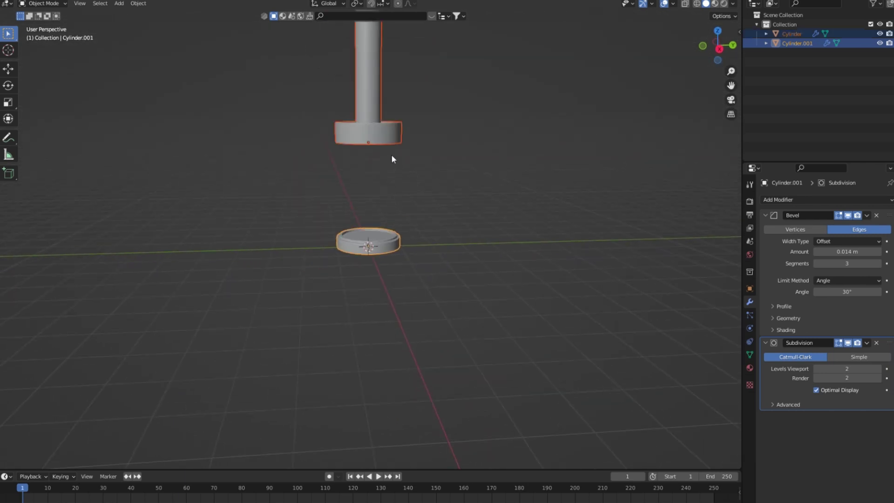
right_click(392, 154)
left_click(392, 163)
left_click(408, 188)
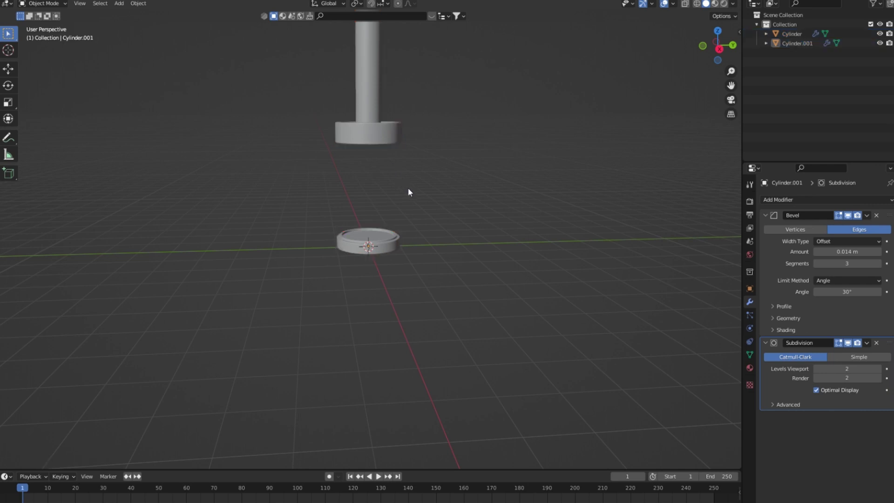
mouse_move(408, 188)
middle_mouse_down()
mouse_move(347, 224)
mouse_move(266, 211)
mouse_move(455, 207)
mouse_move(397, 192)
middle_mouse_up()
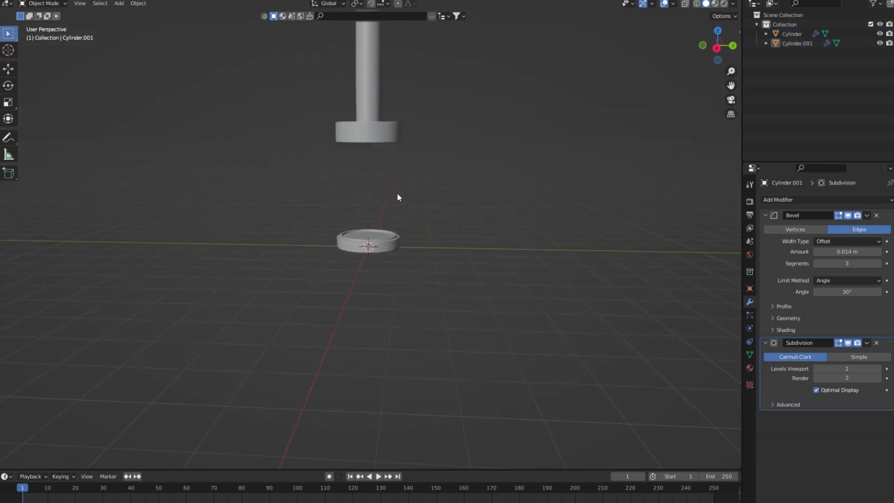
key("KP_3")
- Add a UV sphere and scale it down to ball size
scroll(397, 195, "up", 2)
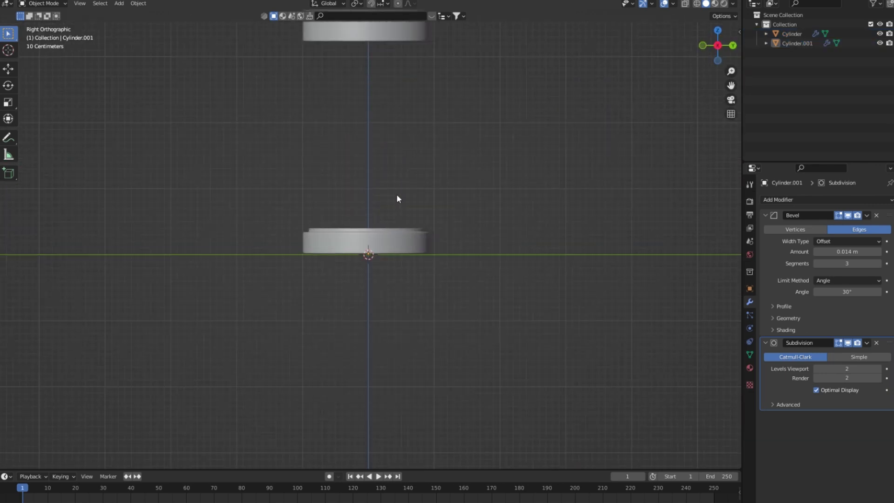
key("shift+a")
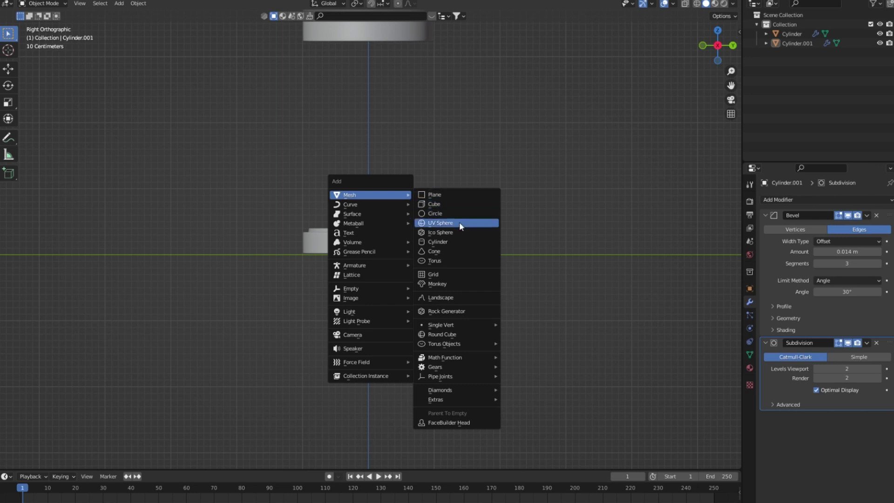
left_click(459, 222)
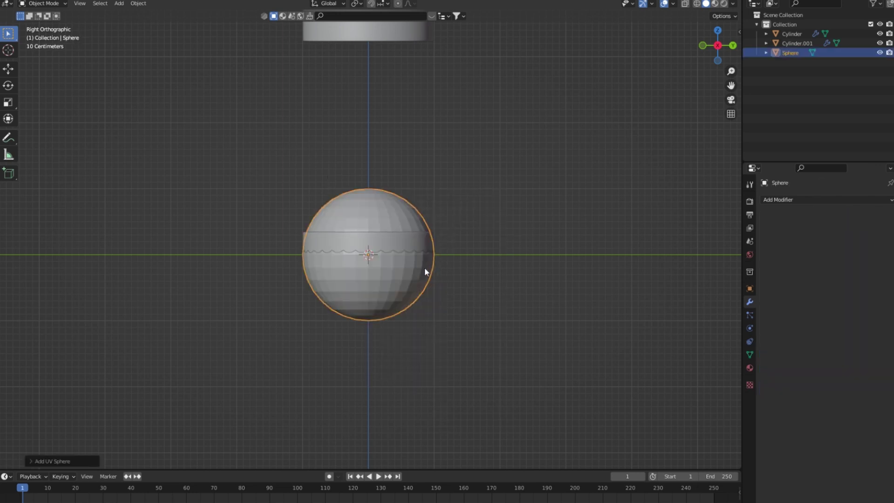
key("s")
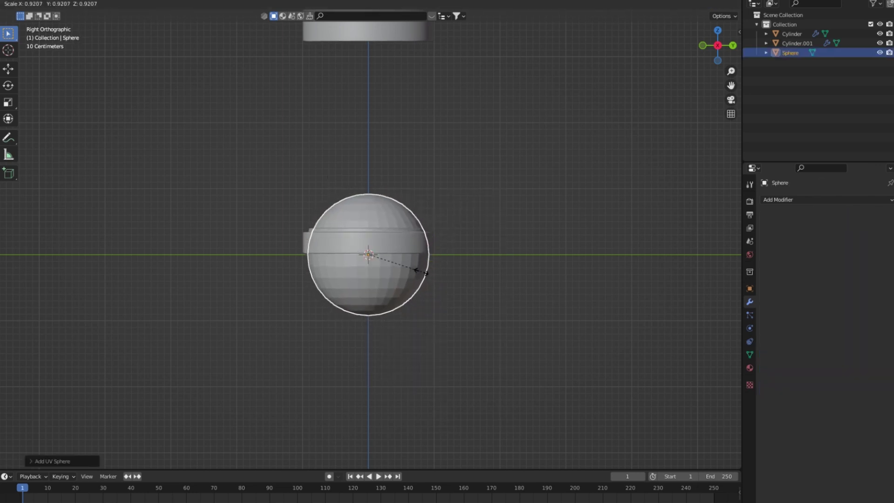
left_click(417, 274)
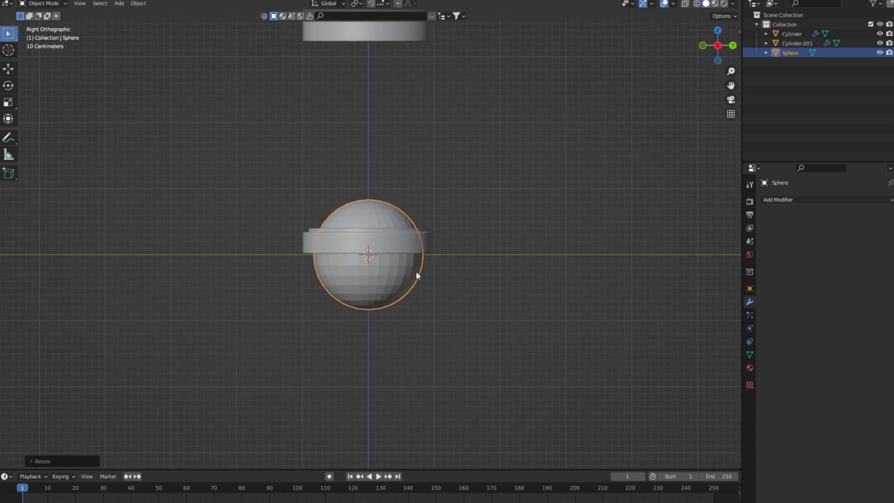
key("Tab")
key("s")
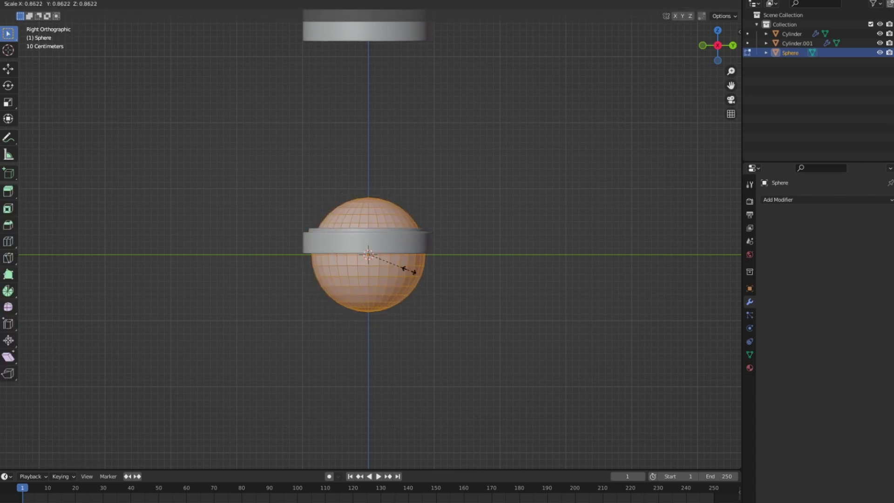
left_click(404, 270)
key("Tab")
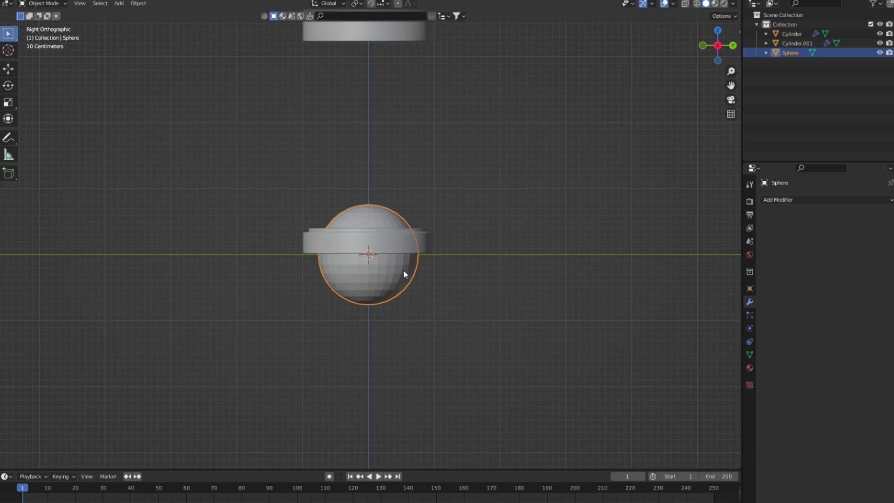
- Raise the sphere on Z so it rests on the lower holder
key("g")
key("z")
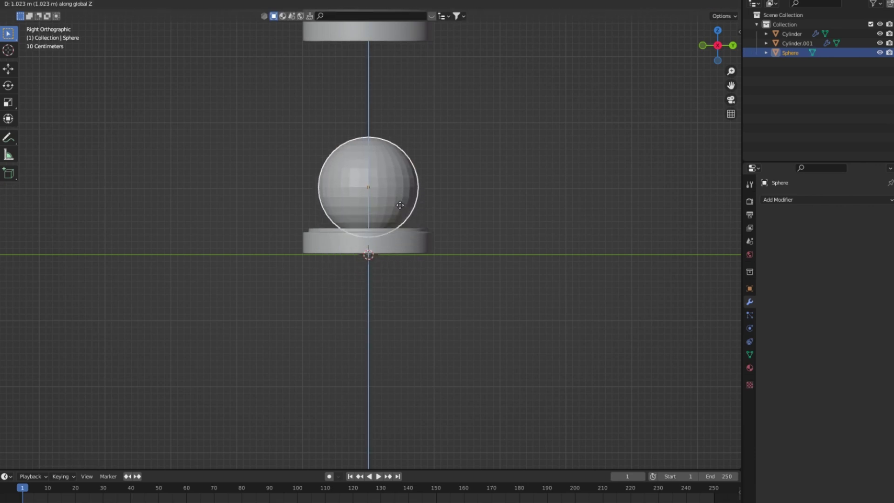
left_click(395, 194)
key("Tab")
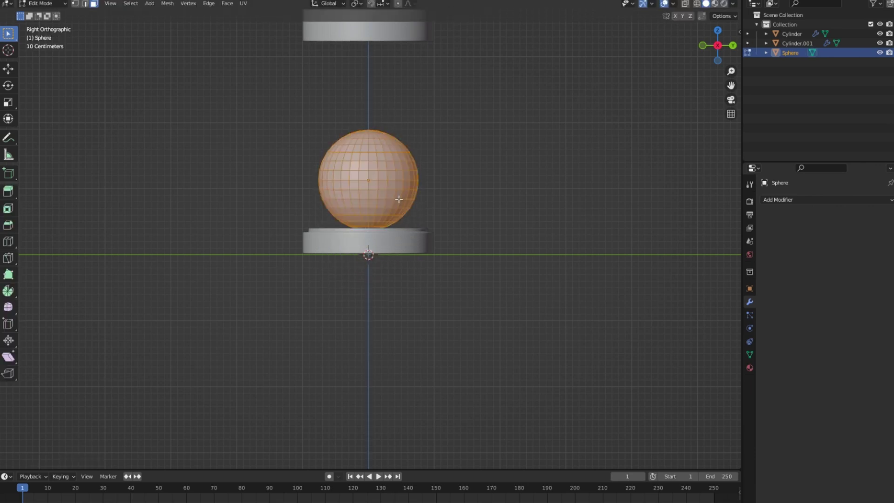
key("Tab")
- Give the sphere a Subdivision modifier and smooth shading, then select the upper holder
key("ctrl+1")
right_click(395, 194)
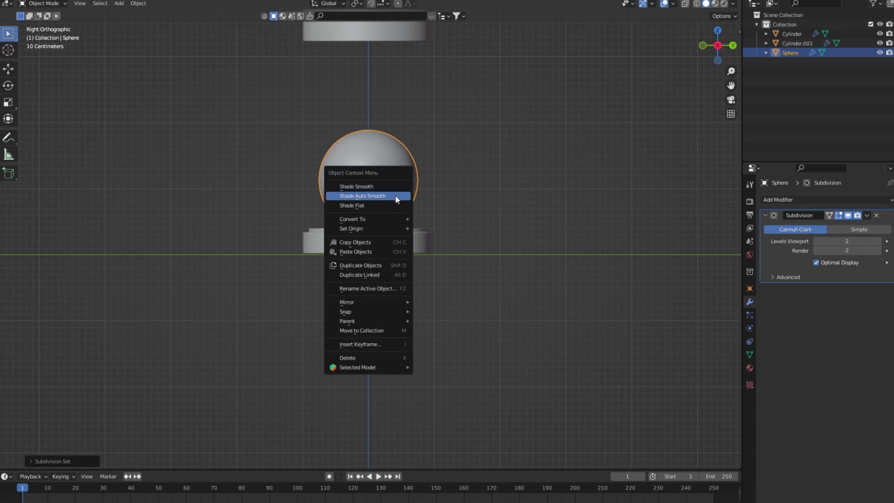
left_click(401, 194)
mouse_move(401, 194)
middle_mouse_down()
mouse_move(389, 231)
mouse_move(371, 206)
mouse_move(406, 209)
middle_mouse_up()
key("KP_3")
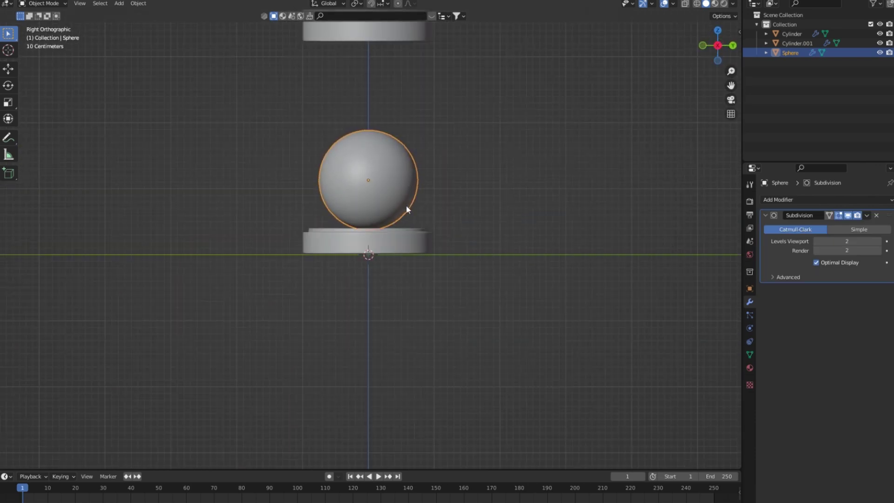
scroll(446, 191, "down", 1)
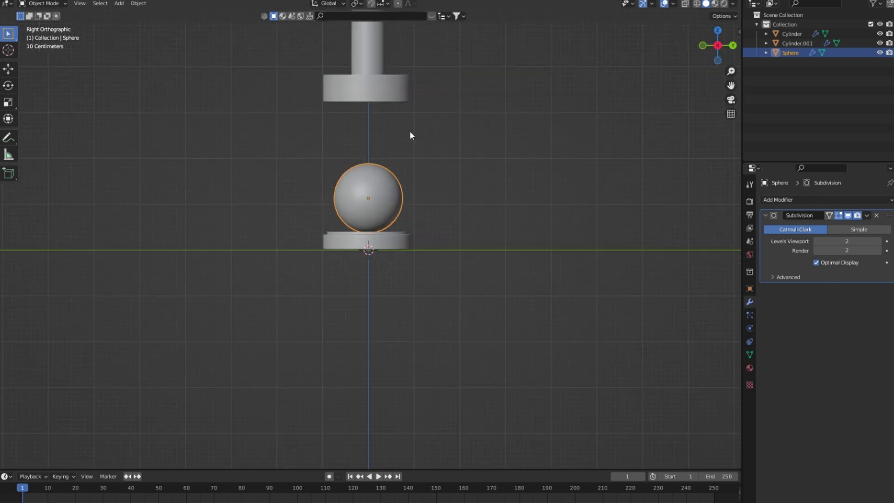
left_click(386, 84)
scroll(387, 82, "down", 1)
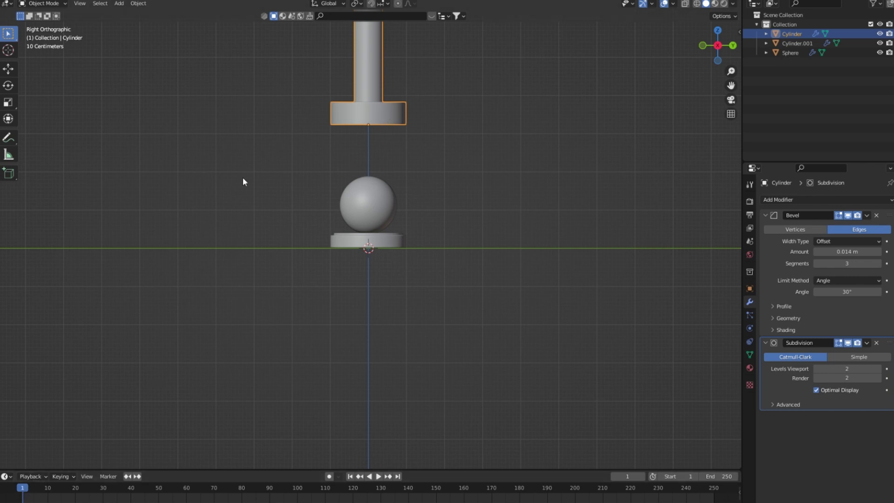
- Insert location keyframes for the upper holder at frames 1 and 15
key("i")
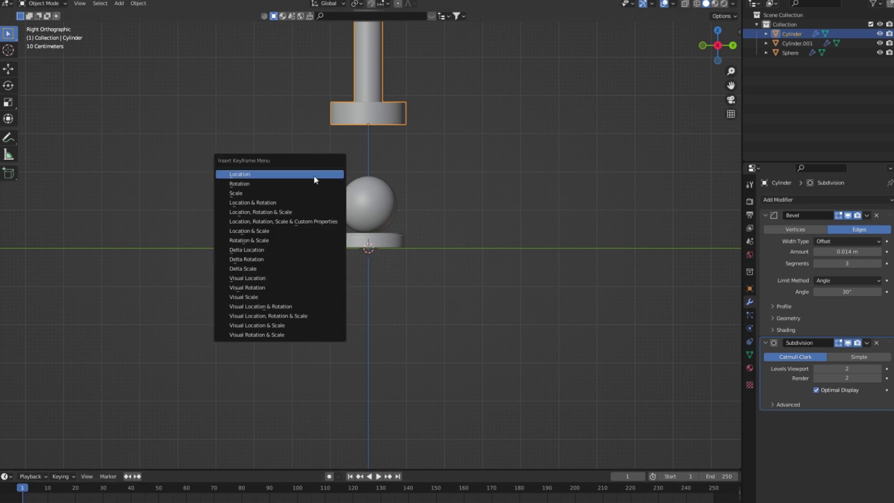
left_click(314, 179)
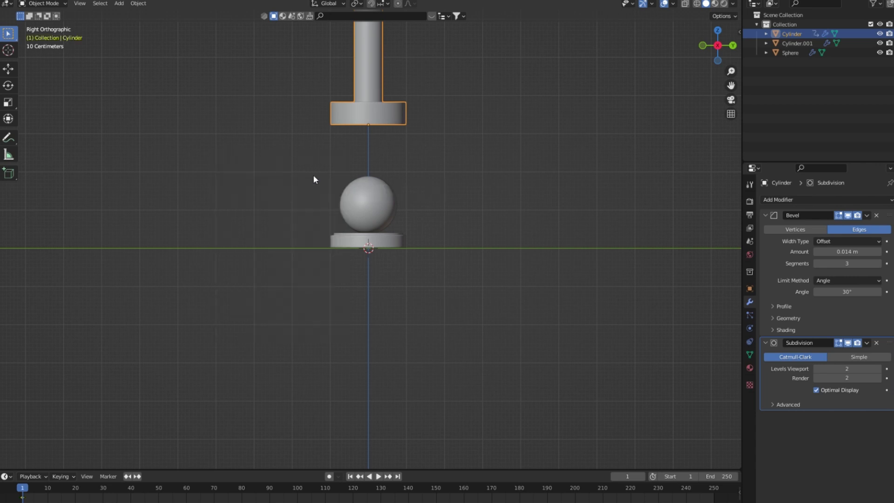
left_click(60, 487)
left_click(62, 489)
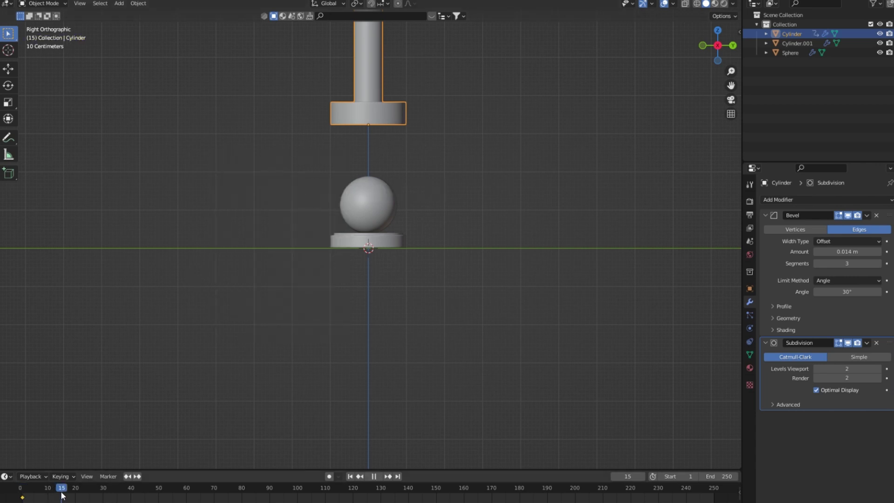
key("i")
left_click(228, 328)
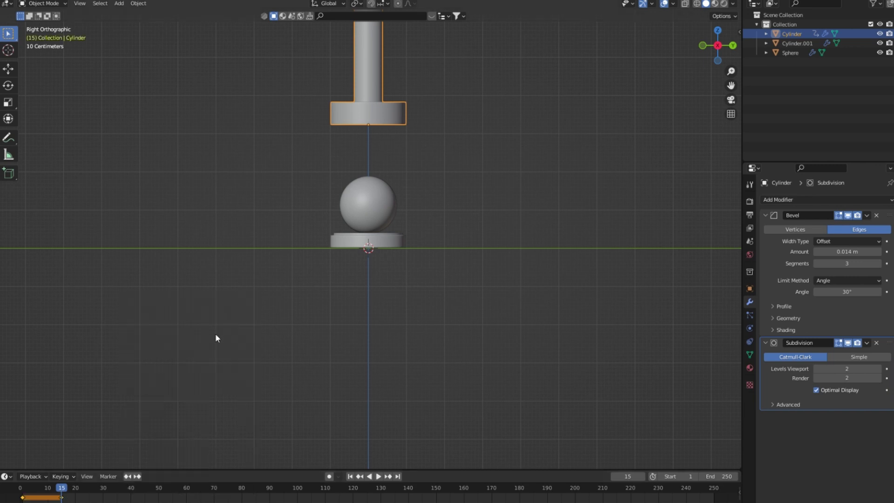
left_click(158, 489)
- Lower the upper holder onto the ball, keyframe it at frame 50, and preview the descent
key("g")
key("z")
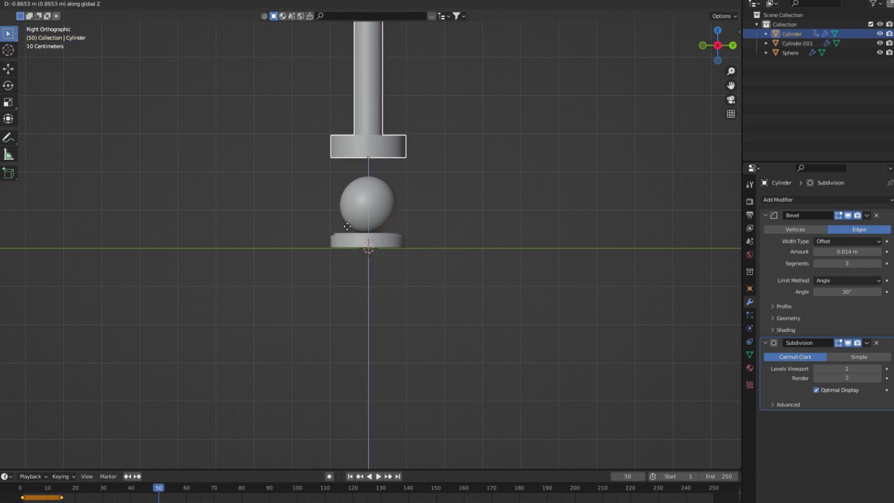
left_click(345, 285)
key("i")
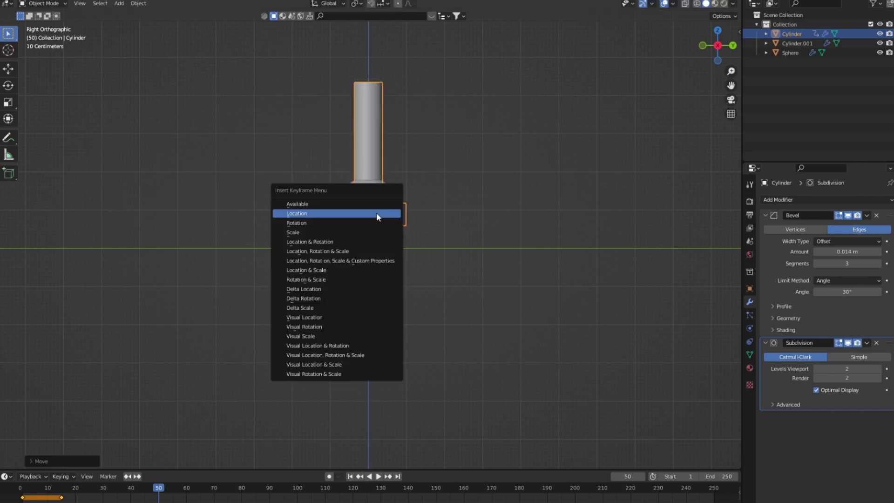
left_click(376, 213)
left_click_drag(158, 494, 160, 485)
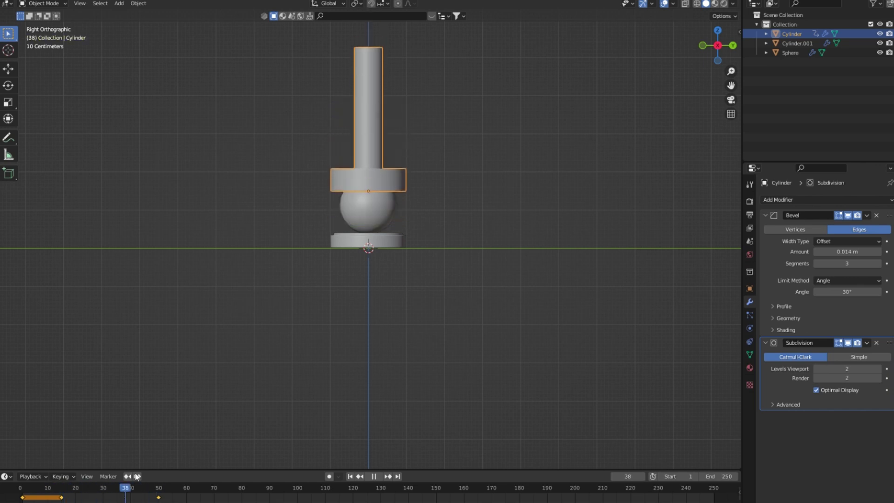
left_click_drag(158, 486, 157, 487)
key("space")
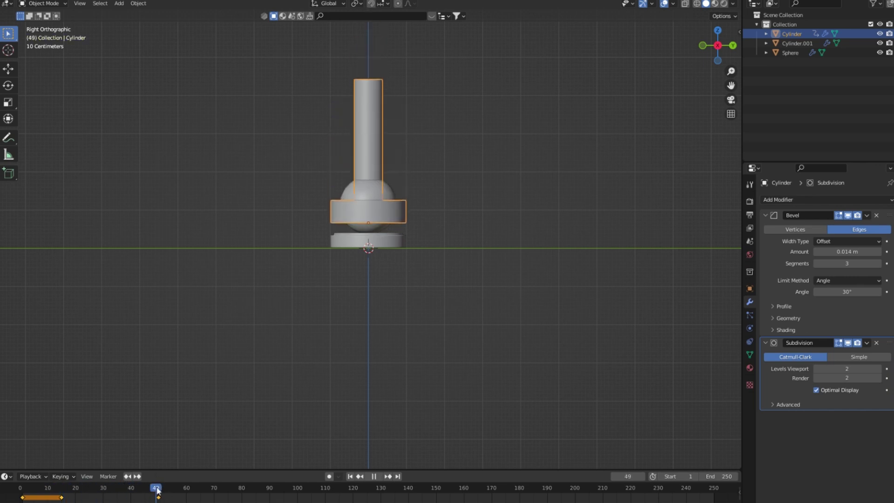
key("space")
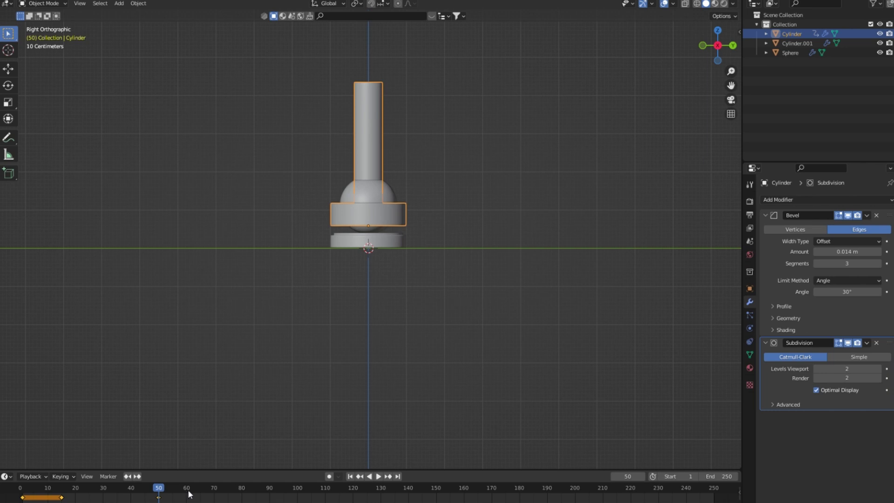
- Shift the lowered-position keyframe from frame 50 to frame 60
key("space")
key("space")
mouse_move(172, 501)
left_mouse_down()
mouse_move(150, 494)
mouse_move(153, 501)
left_mouse_up()
key("g")
key("Escape")
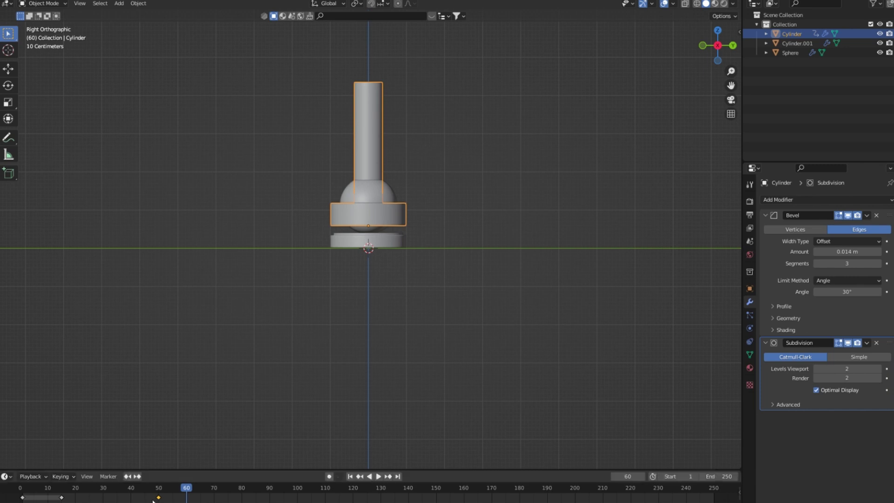
key("g")
key("Escape")
key("g")
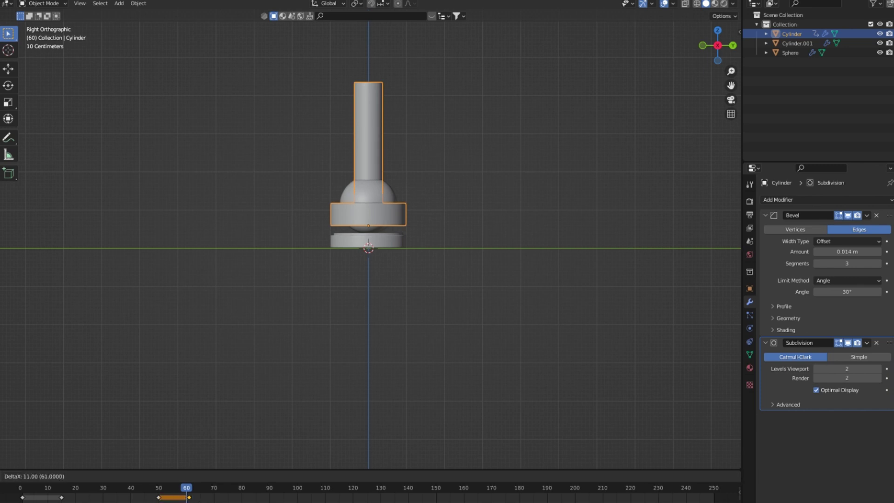
left_click(239, 494)
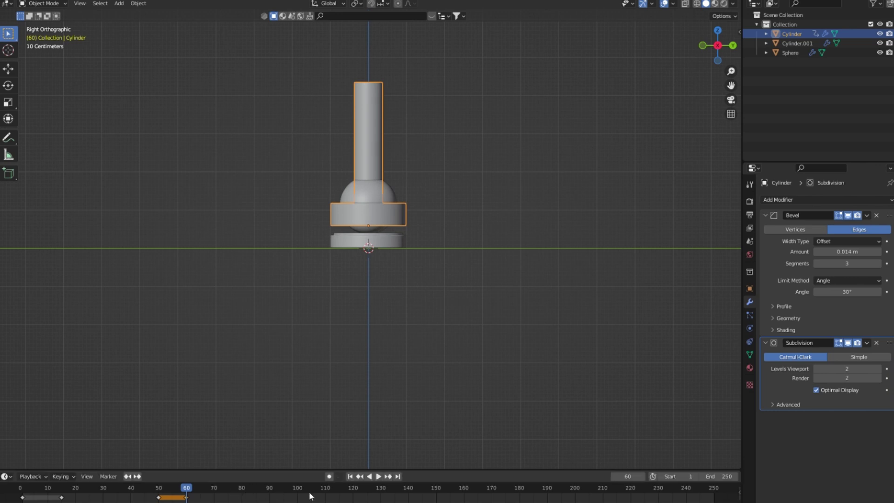
- Paste the raised starting position as a keyframe at frame 90
left_click_drag(284, 487, 269, 492)
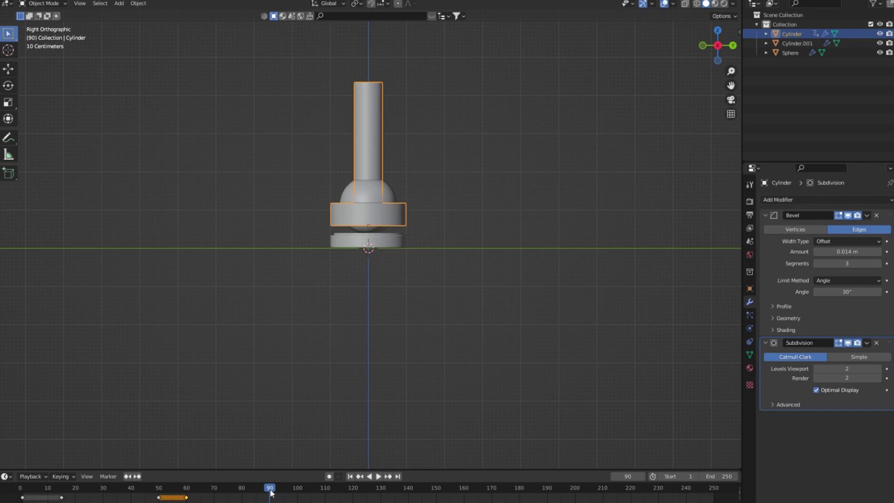
left_click(26, 498)
key("ctrl+v")
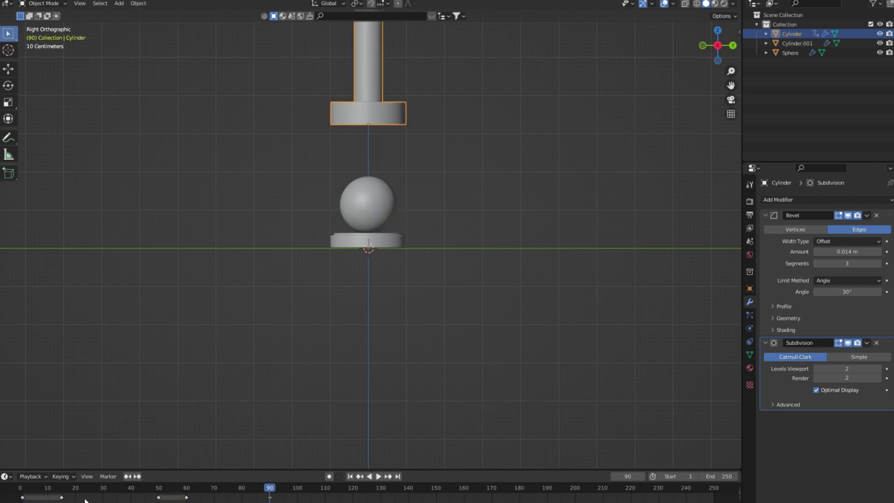
- Play the animation from the first frame to review the holder's motion
middle_click_drag(323, 416, 333, 406)
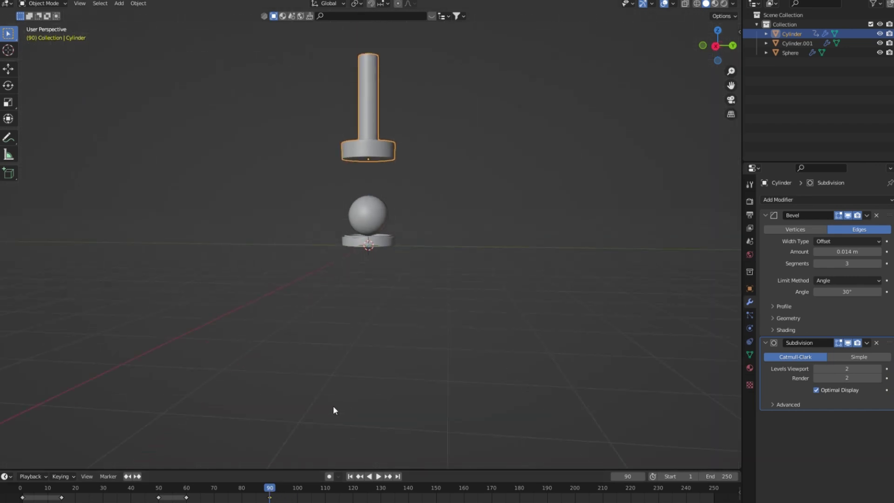
left_click(385, 426)
left_click(348, 477)
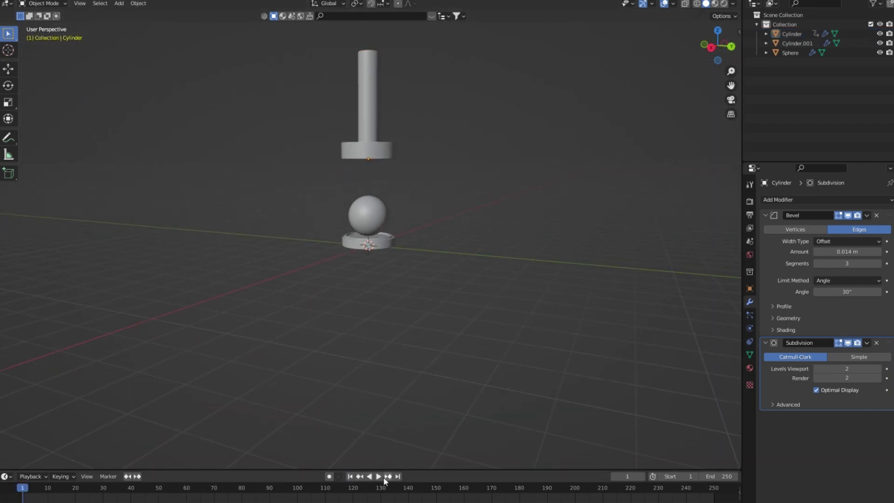
left_click(378, 476)
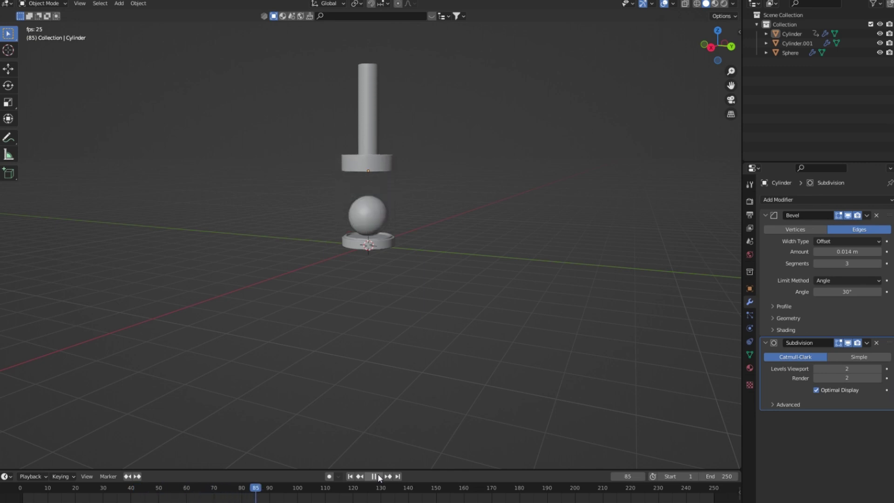
left_click(378, 477)
- Move the upper cylinder's later keyframe to frame 103
left_click(360, 149)
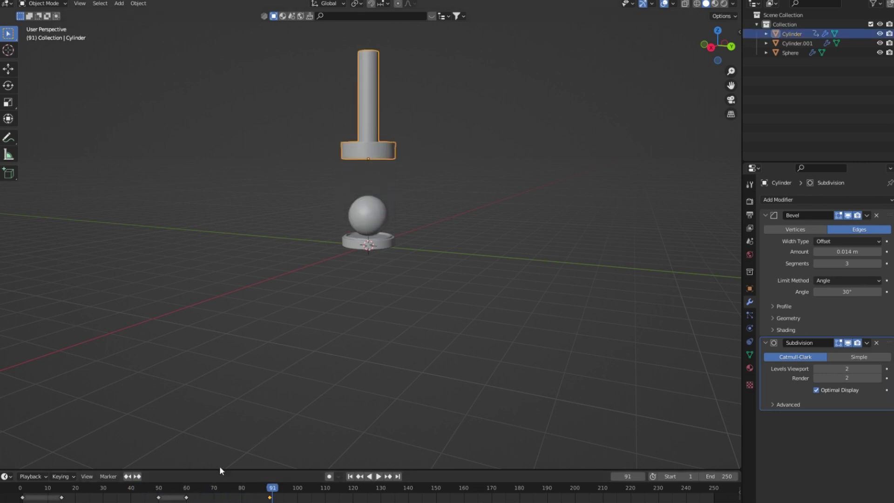
mouse_move(269, 494)
left_mouse_down()
mouse_move(169, 495)
mouse_move(214, 501)
left_mouse_up()
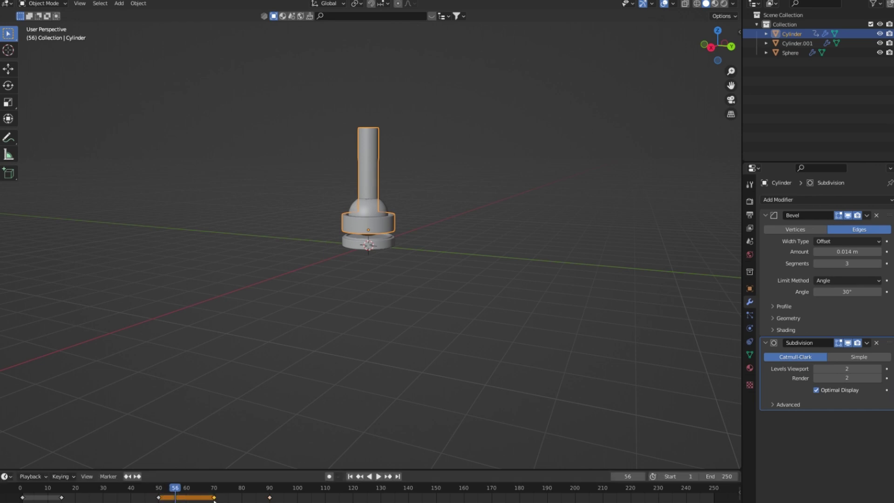
left_click_drag(269, 498, 311, 501)
left_click(312, 489)
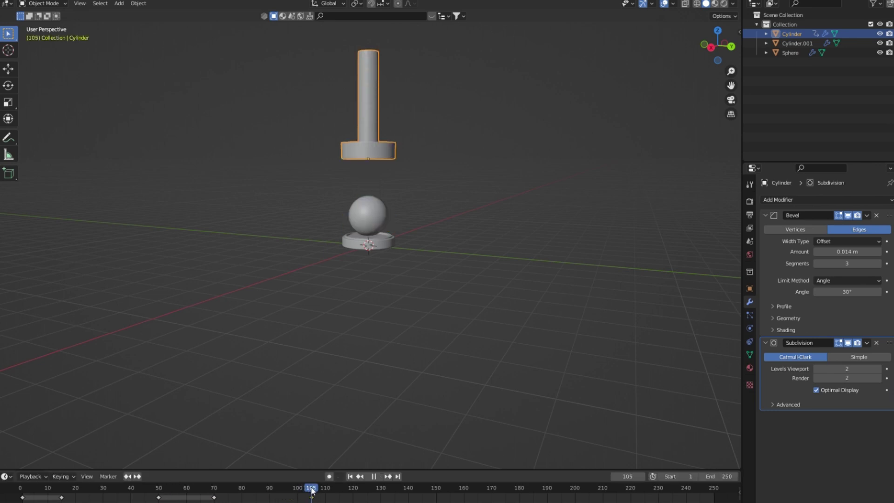
- Set the animation end frame to 110 and play it back
left_click(728, 476)
type("1")
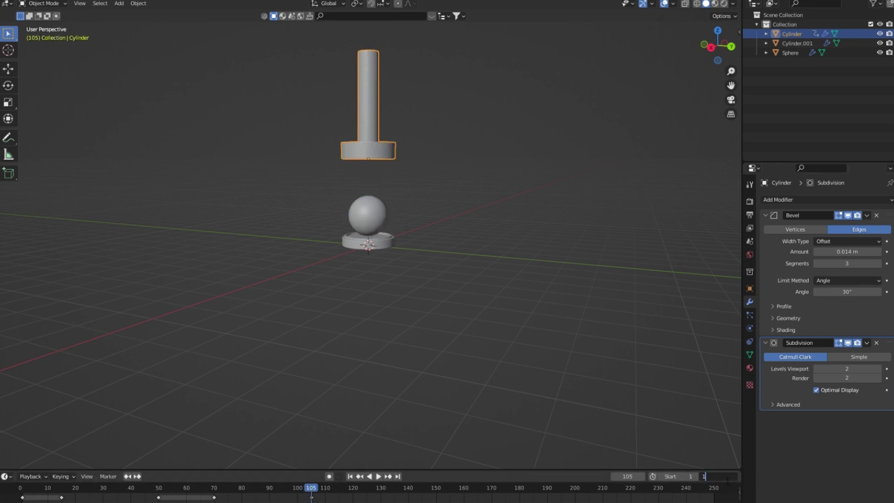
type("10")
key("Return")
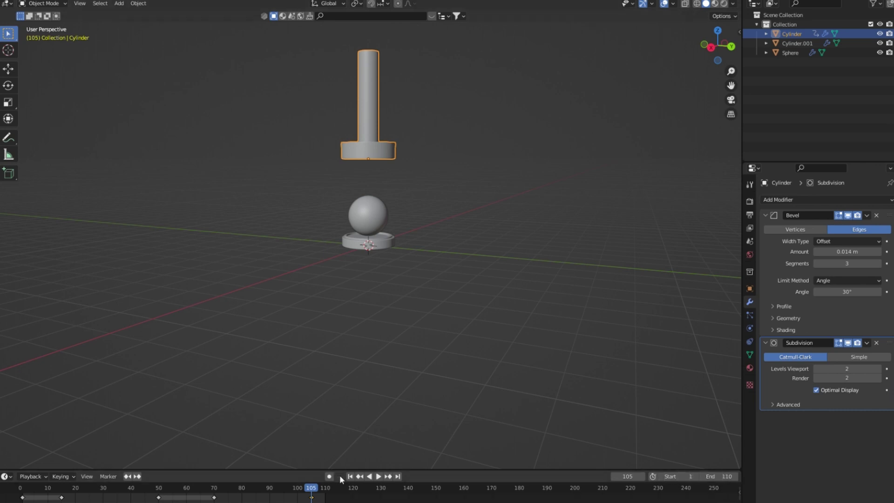
left_click(377, 476)
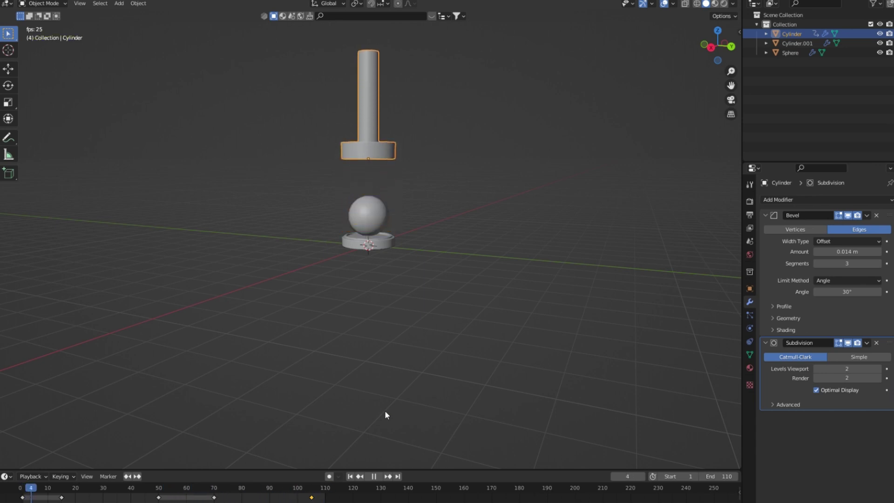
left_click(374, 477)
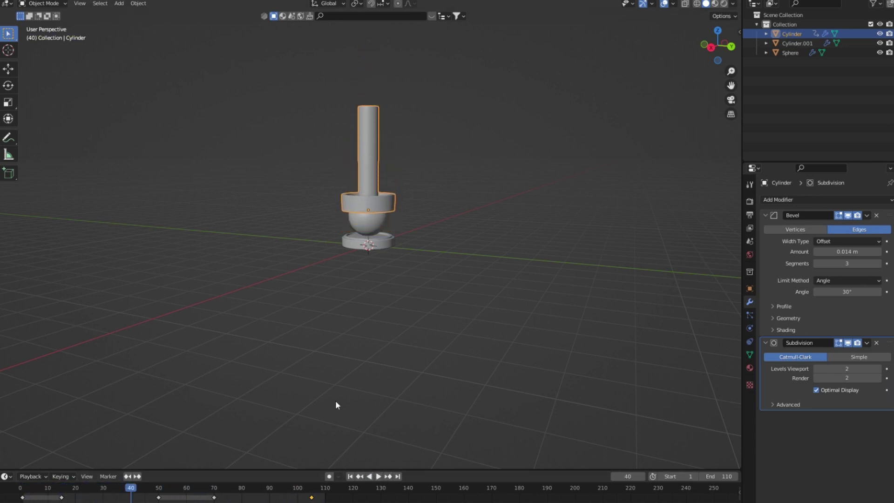
left_click_drag(131, 487, 20, 488)
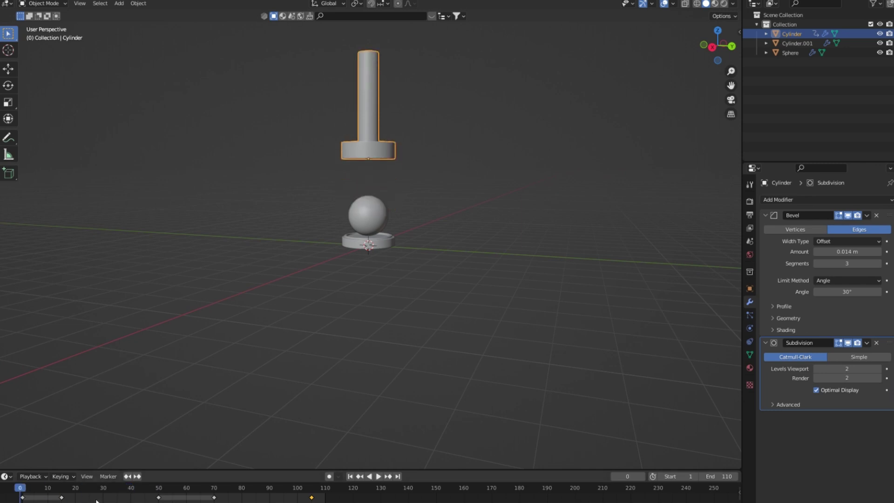
- Set the keyframes to Linear interpolation and review playback, stopping at frame 60
key("t")
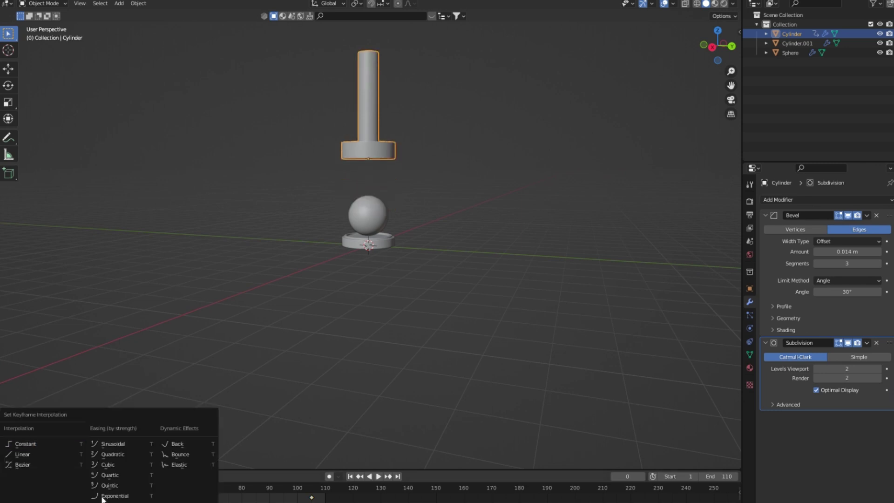
left_click(49, 454)
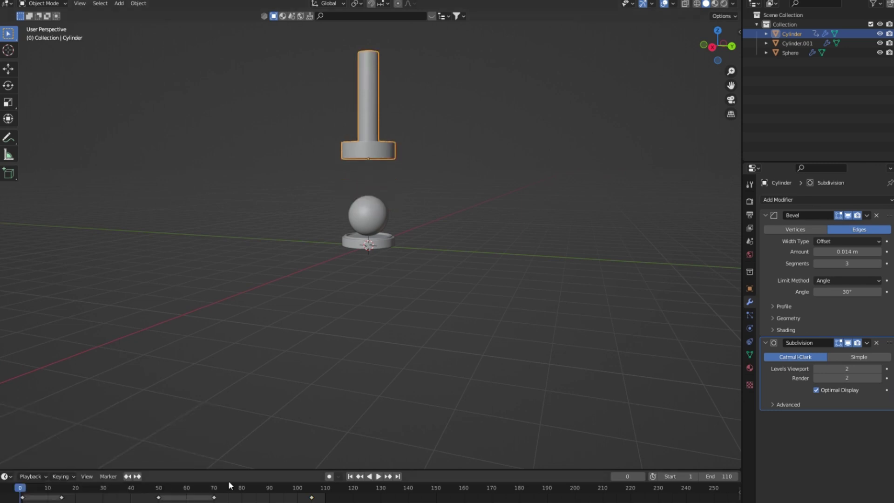
left_click(377, 476)
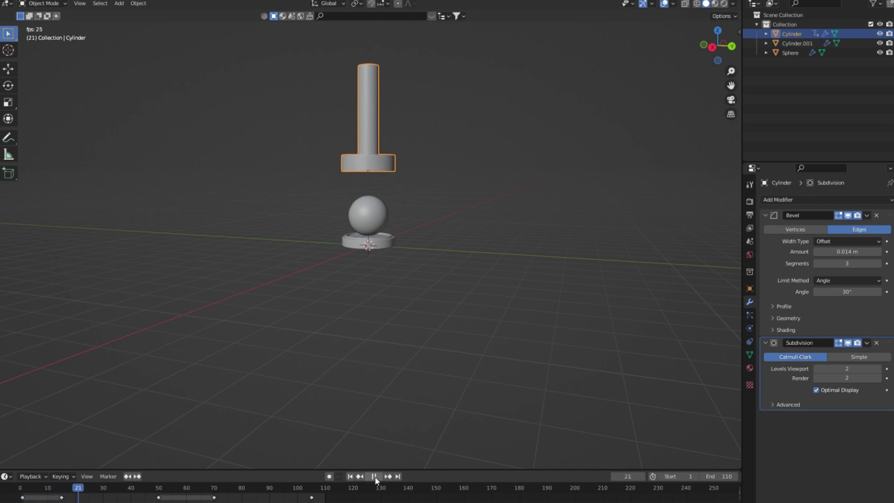
left_click(375, 476)
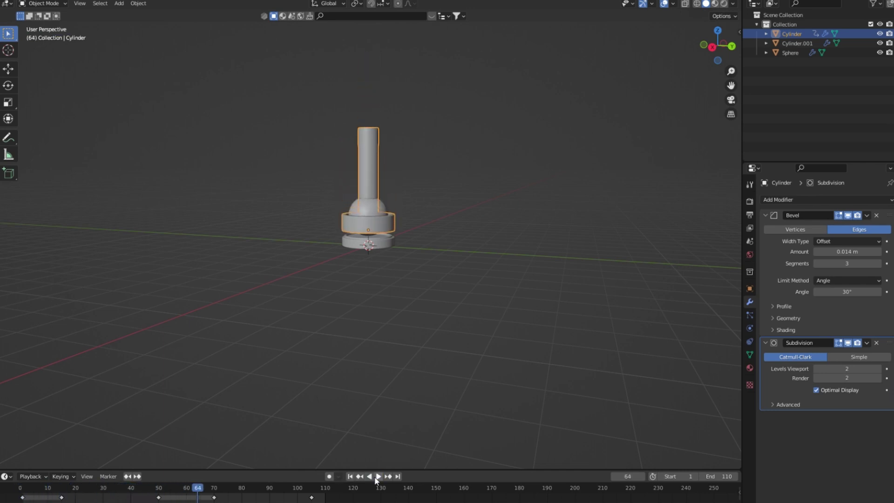
left_click(378, 476)
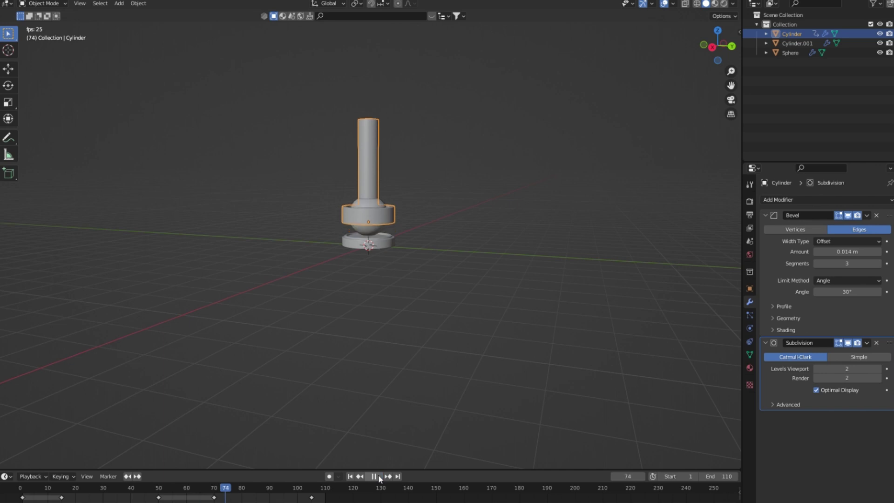
left_click(208, 496)
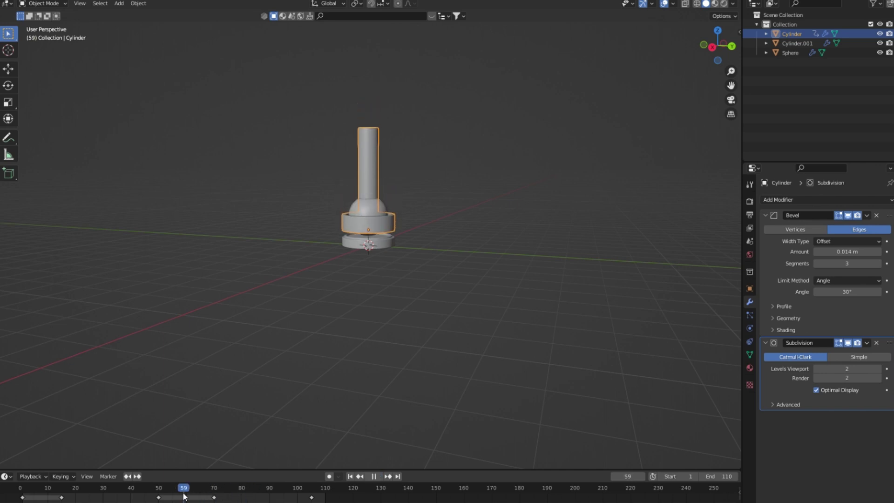
left_click_drag(208, 497, 187, 496)
key("space")
- At frame 60, key the cylinder slightly lower and nudge the next key toward frame 64
scroll(319, 336, "up", 3)
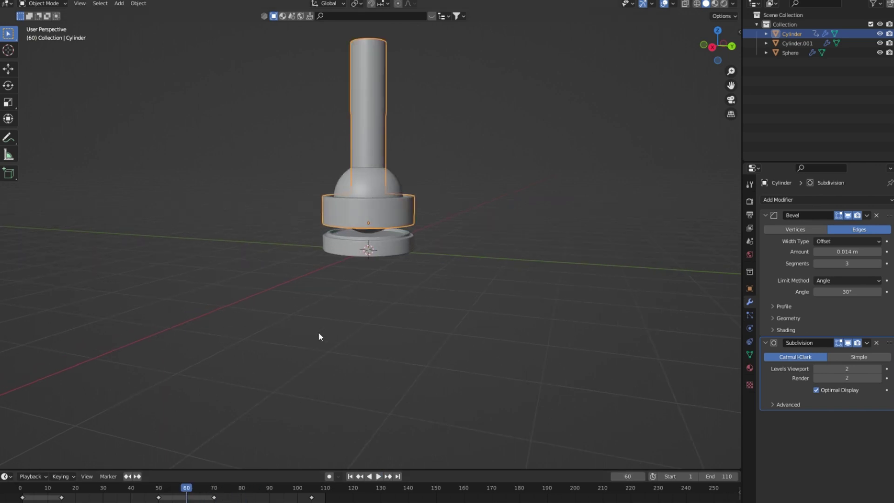
key("KP_3")
key("g")
key("z")
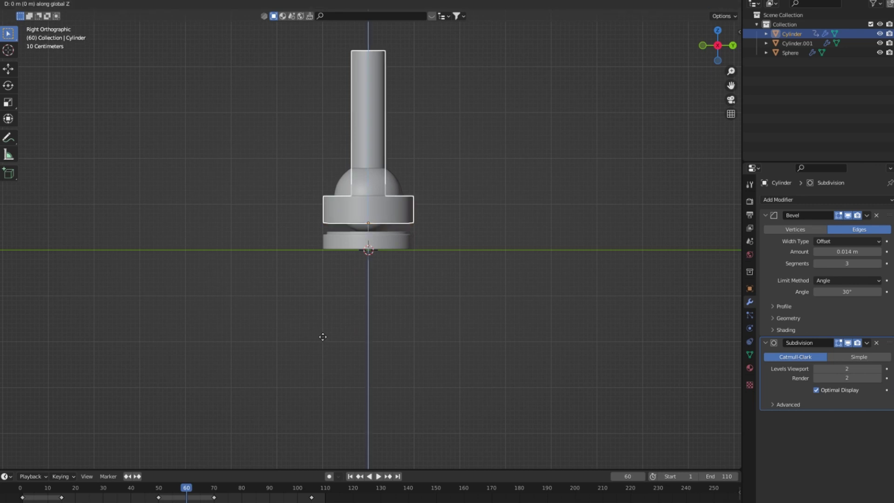
left_click(323, 338)
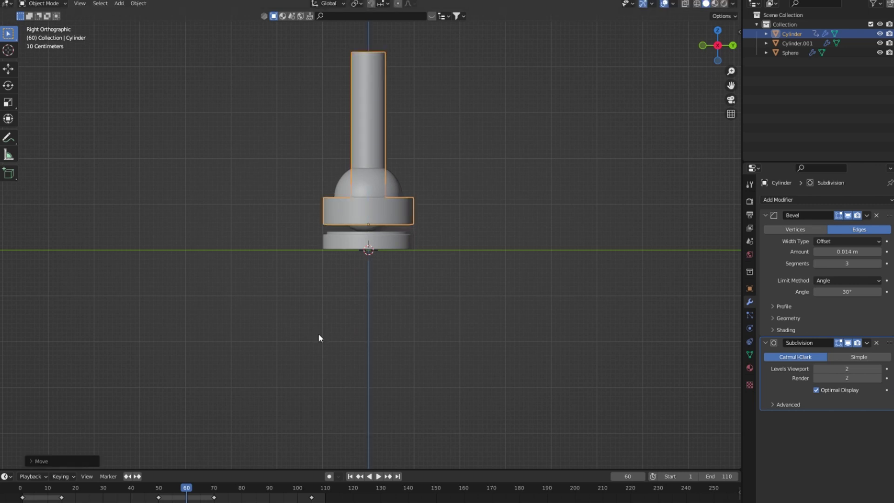
key("i")
left_click(318, 336)
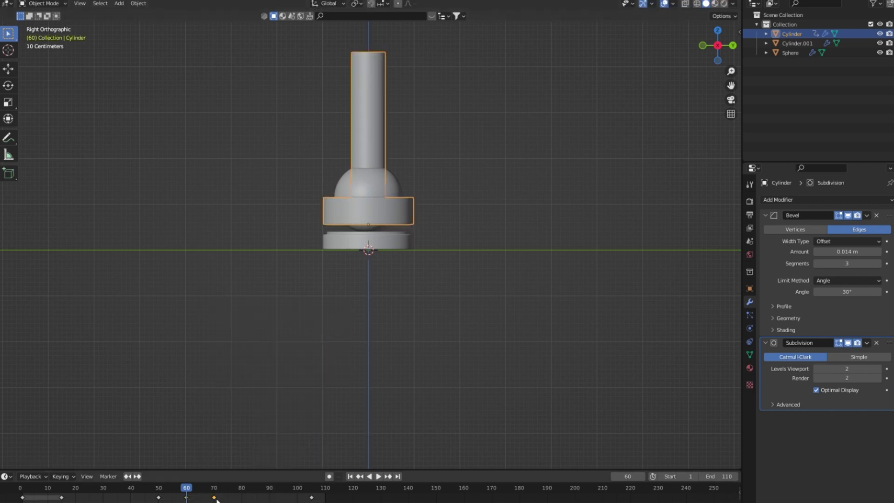
left_click_drag(215, 498, 199, 498)
- Play back the retimed animation, then return to the first frame and select the sphere
key("shift+ctrl+space")
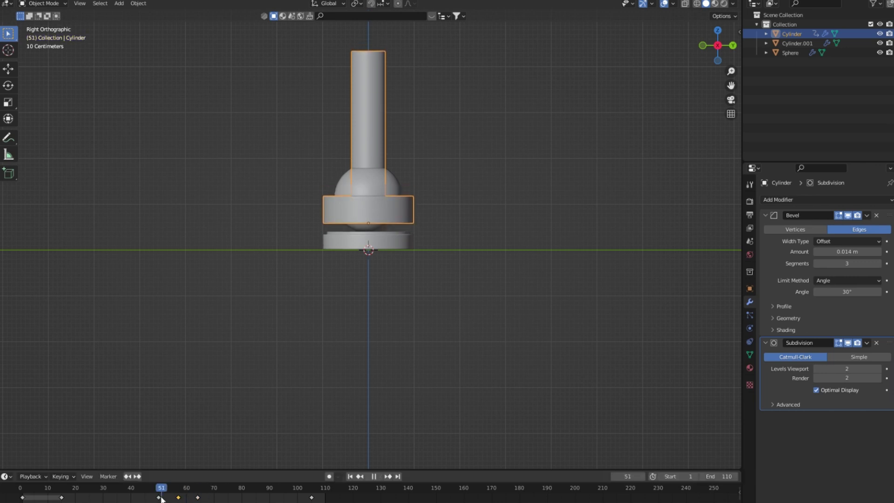
key("space")
mouse_move(296, 497)
left_mouse_down()
mouse_move(156, 496)
mouse_move(350, 497)
left_mouse_up()
middle_click_drag(403, 348, 395, 372)
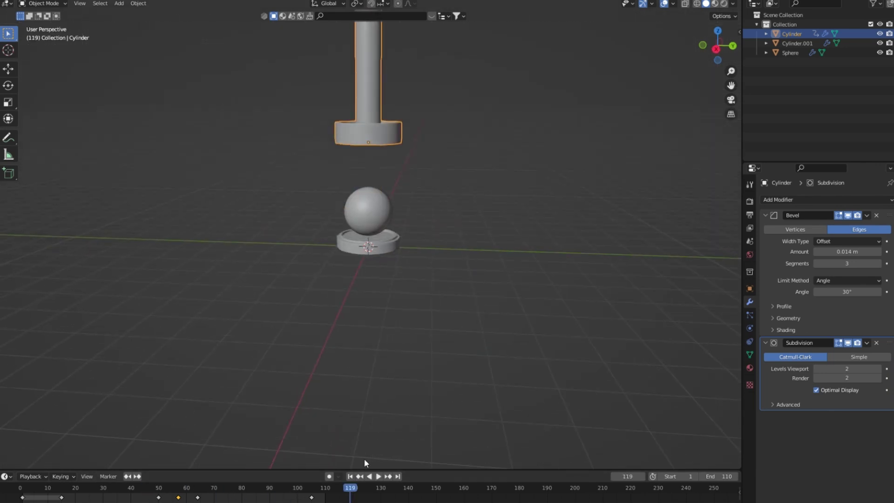
key("shift+Left")
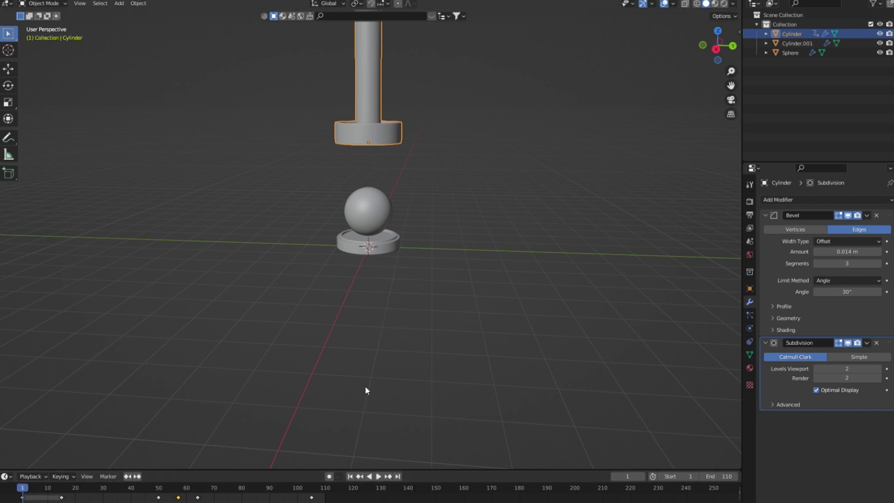
left_click(363, 221)
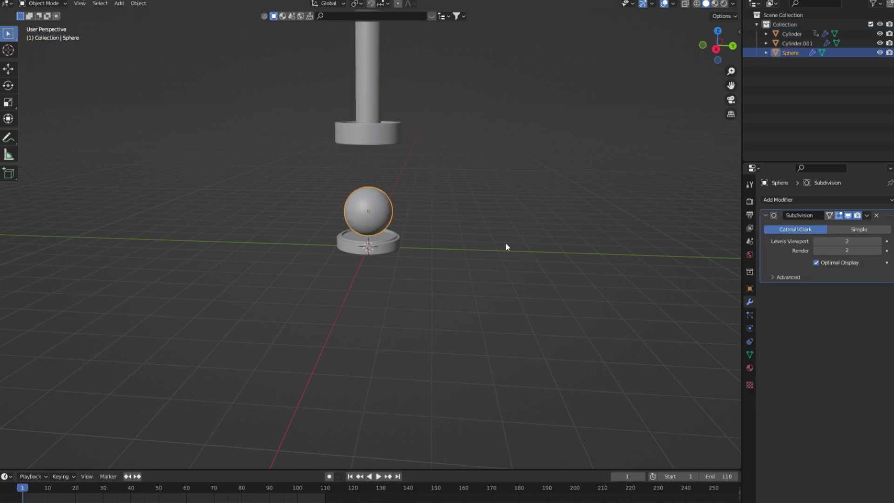
- In the sphere's Object Data properties, remove the test vertex groups and add Basis and Key 1 shape keys
left_click(749, 355)
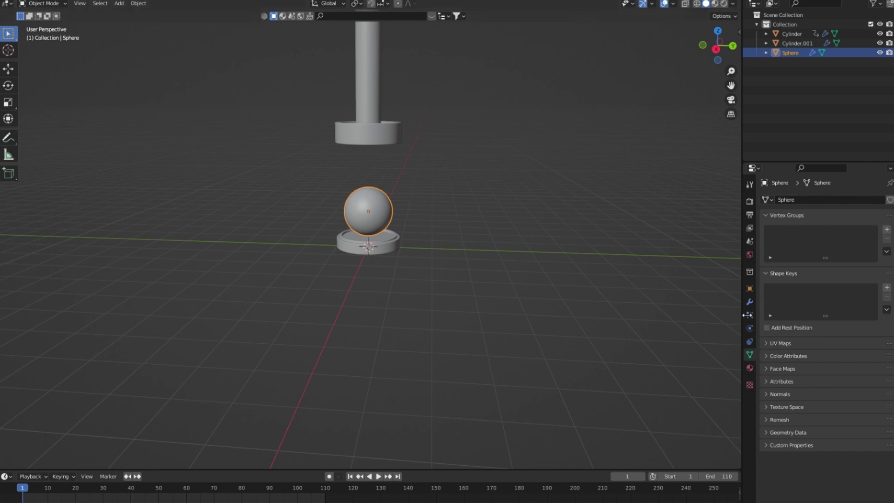
left_click(887, 229)
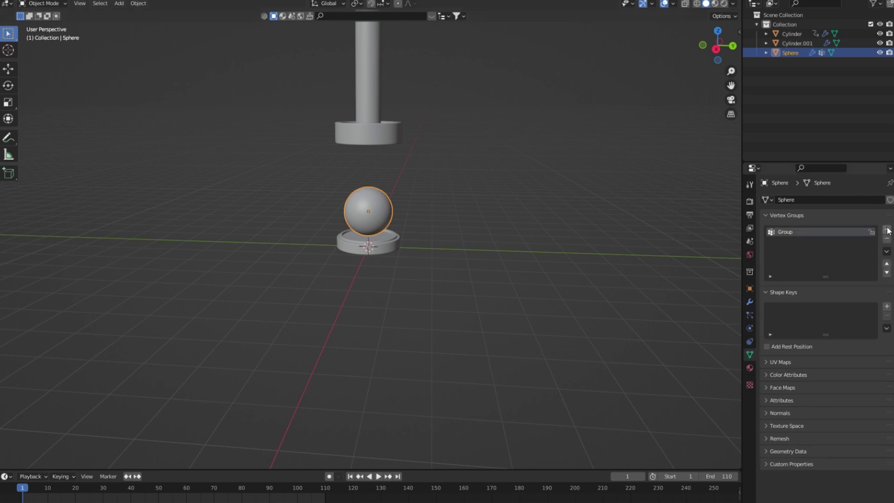
left_click(887, 230)
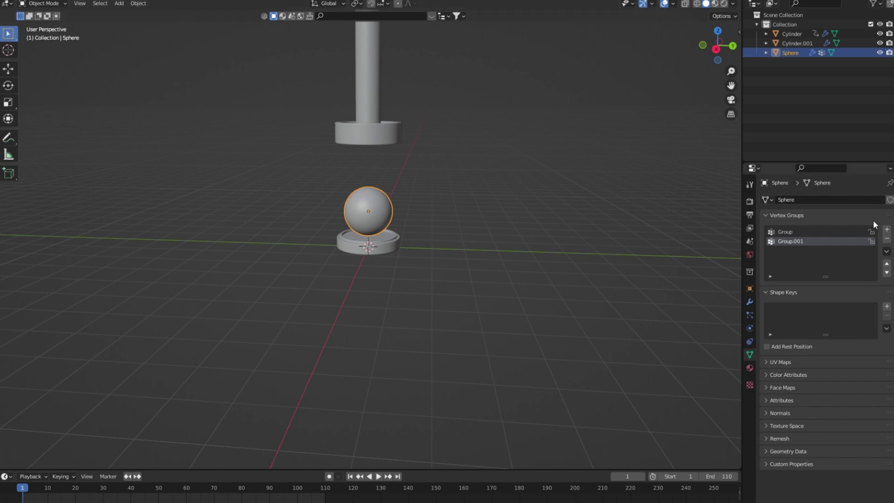
left_click(887, 238)
left_click(887, 238)
left_click(887, 288)
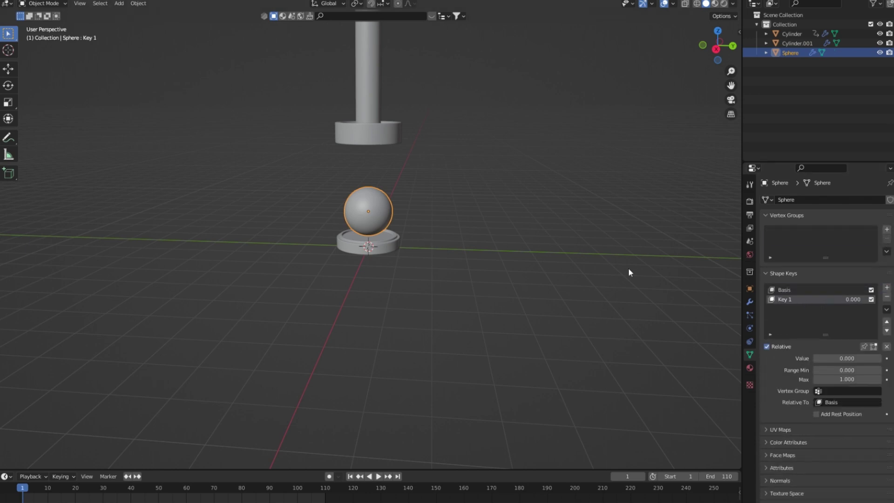
left_click(478, 210)
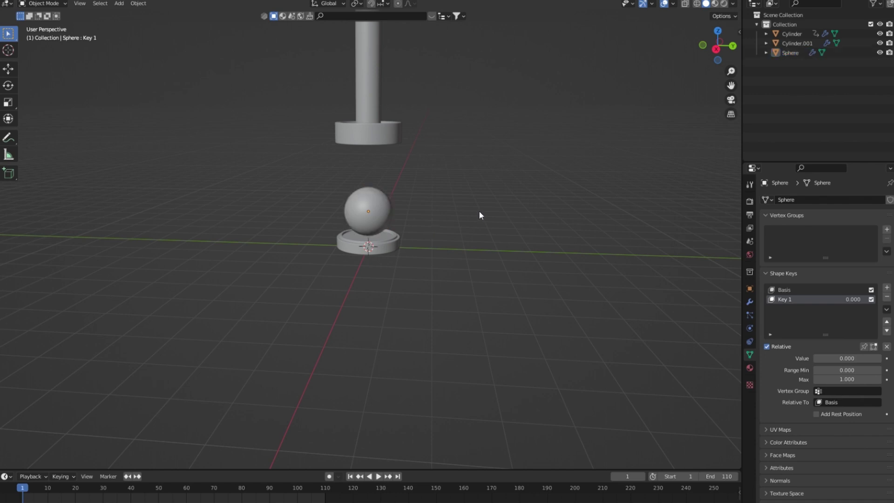
- In front view, enter vertex-select Edit Mode with Proportional Editing enabled
key("KP_1")
scroll(461, 210, "up", 5)
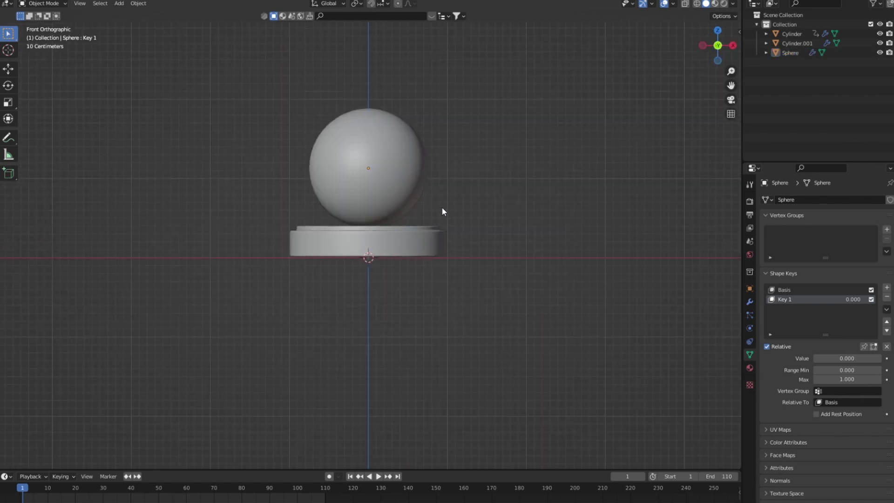
scroll(419, 193, "down", 2)
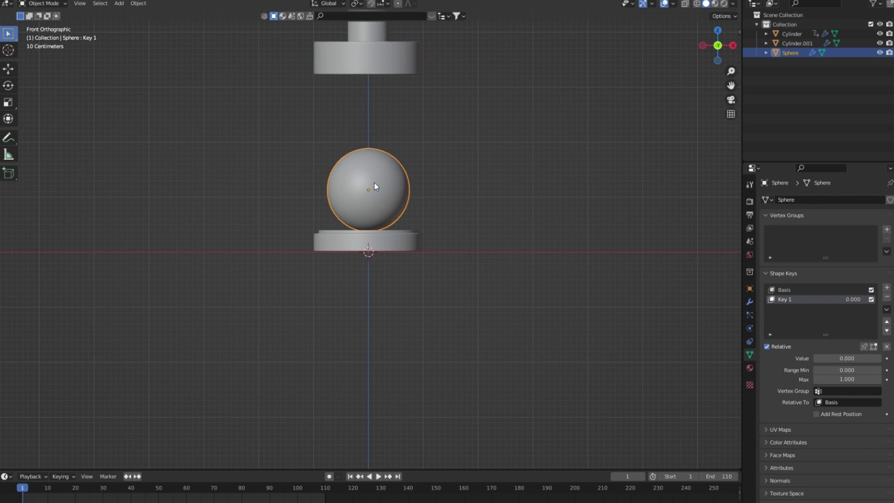
scroll(374, 183, "up", 7)
scroll(374, 182, "down", 4)
key("Tab")
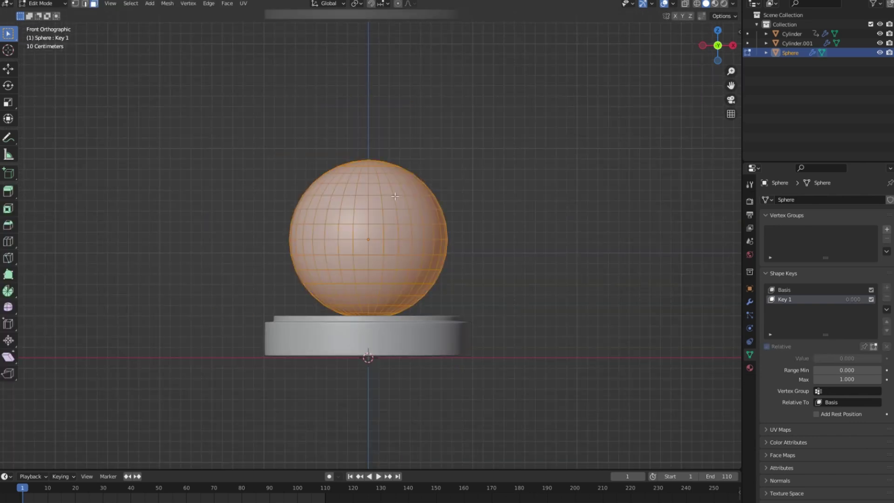
key("1")
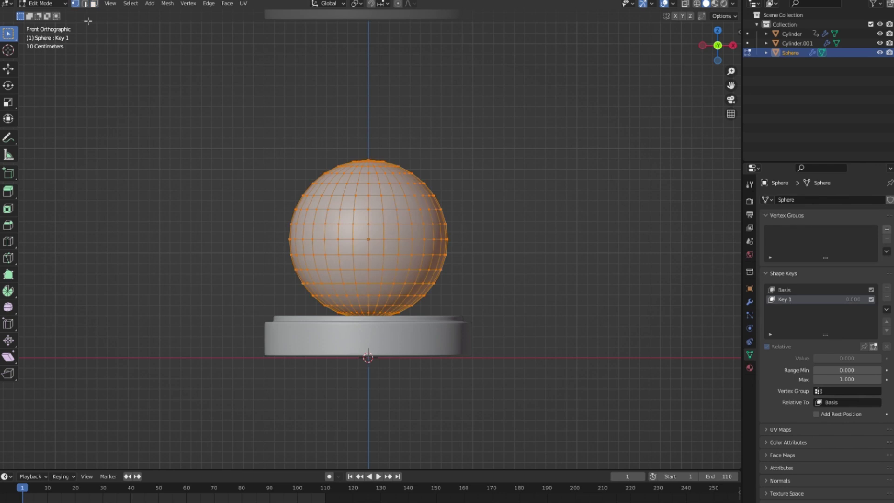
left_click(397, 3)
- Pull the sphere's top vertex down about 0.54 m on Z with proportional falloff
mouse_move(387, 127)
middle_mouse_down()
mouse_move(375, 170)
mouse_move(373, 149)
middle_mouse_up()
left_click(374, 170)
key("g")
key("z")
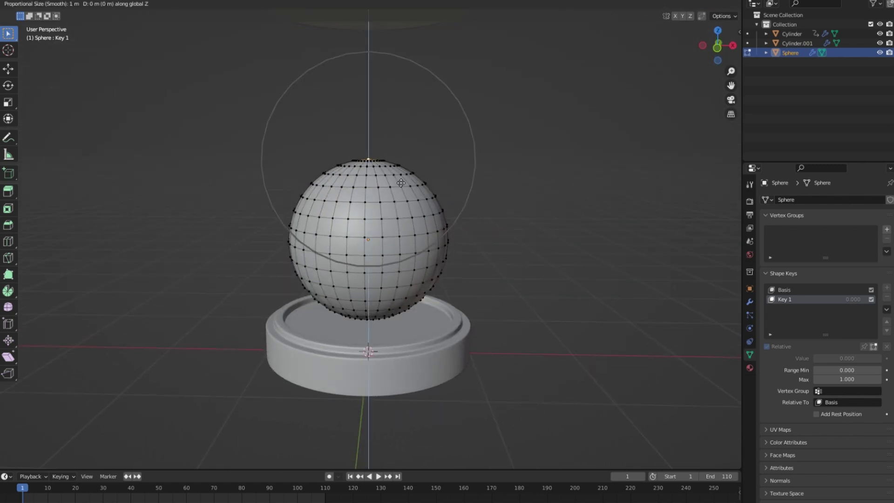
scroll(404, 242, "down", 4)
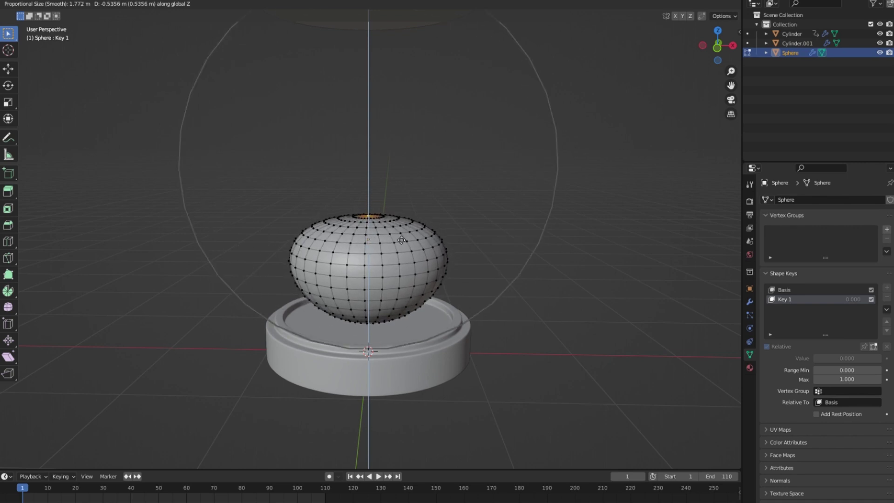
left_click(401, 249)
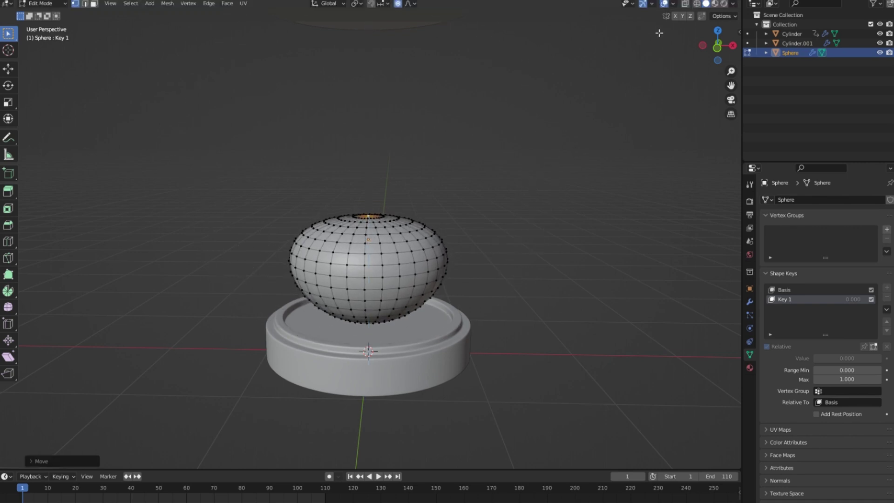
- In wireframe view, raise the sphere's bottom vertex along Z
left_click(696, 3)
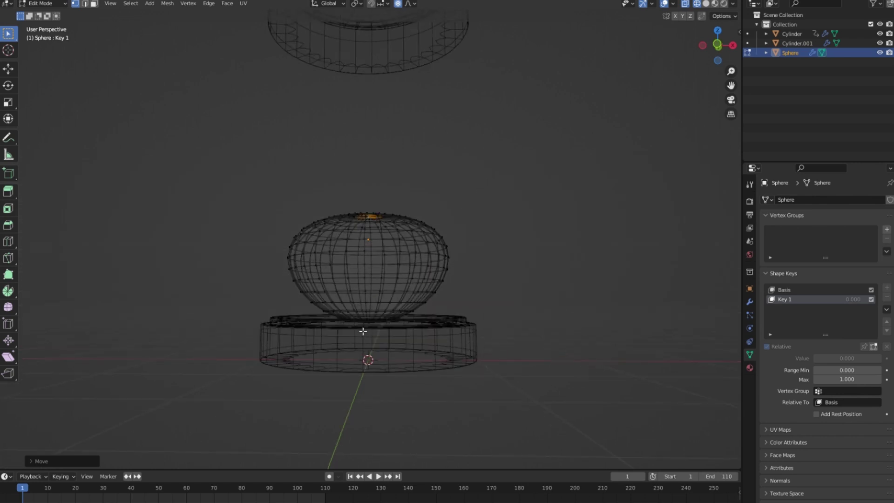
left_click(374, 327)
key("g")
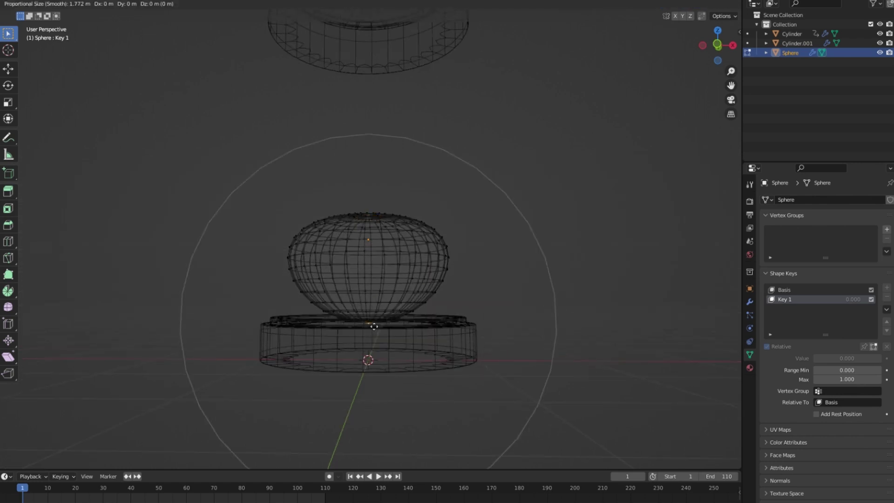
key("z")
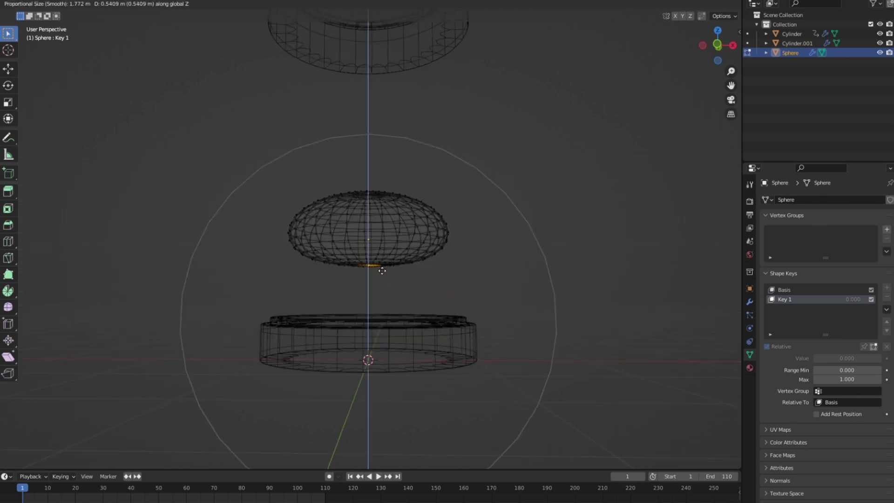
scroll(382, 268, "up", 3)
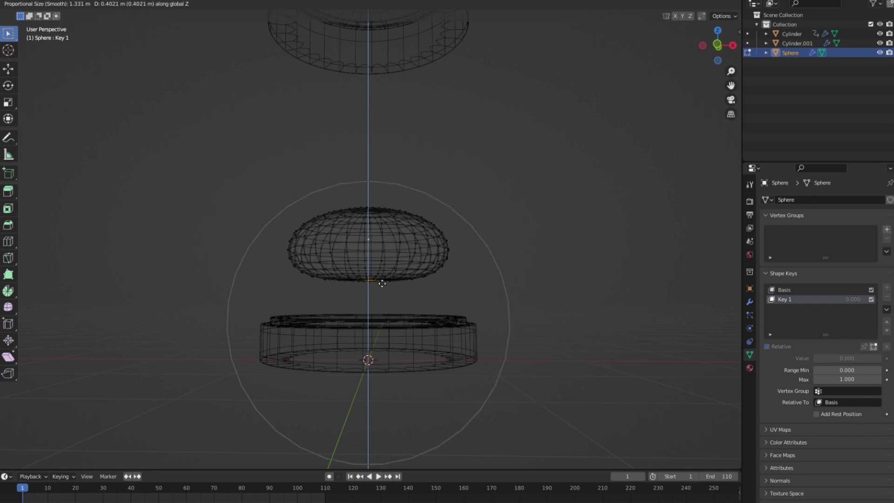
left_click(381, 282)
- Flatten the whole mesh on Z and set it onto the lower cylinder
key("a")
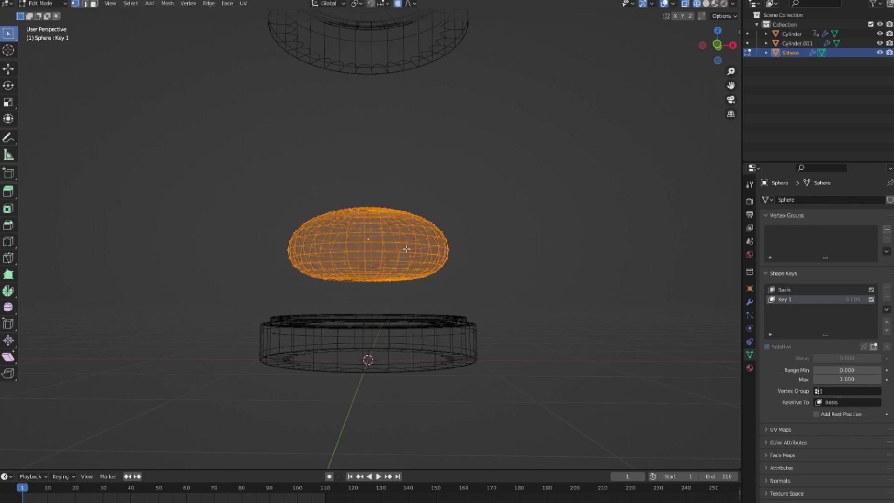
key("s")
key("z")
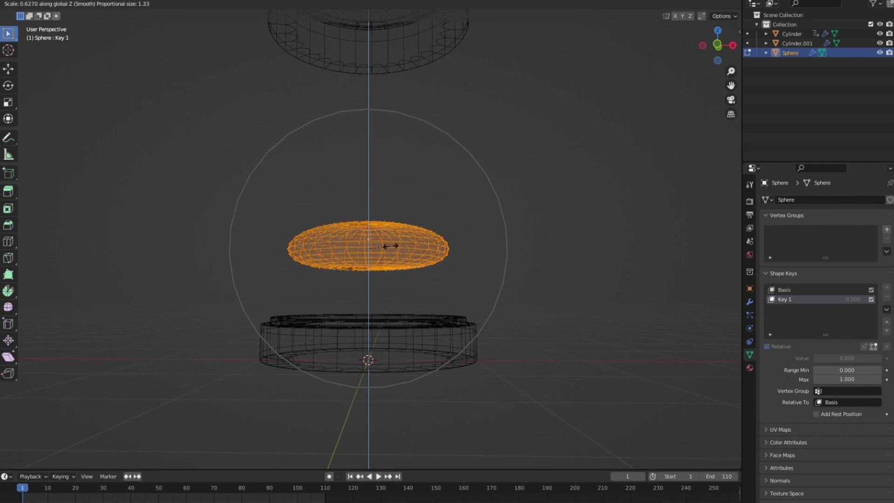
left_click(389, 247)
key("g")
key("z")
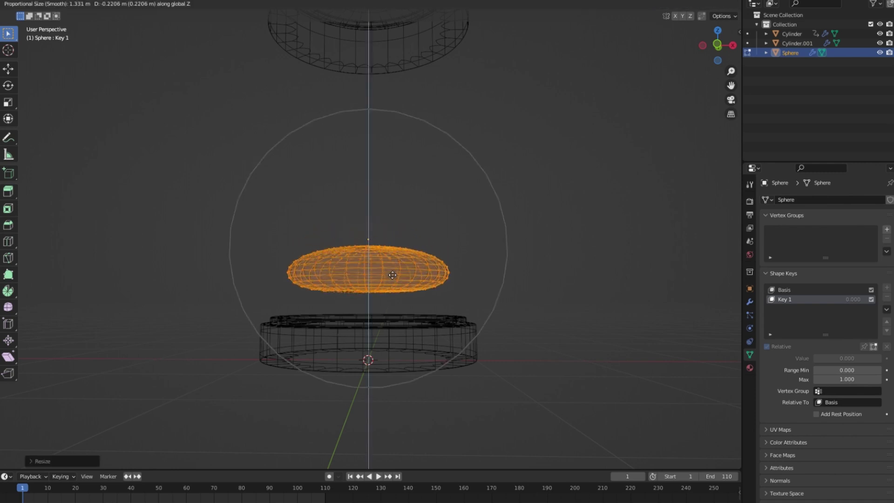
left_click(389, 300)
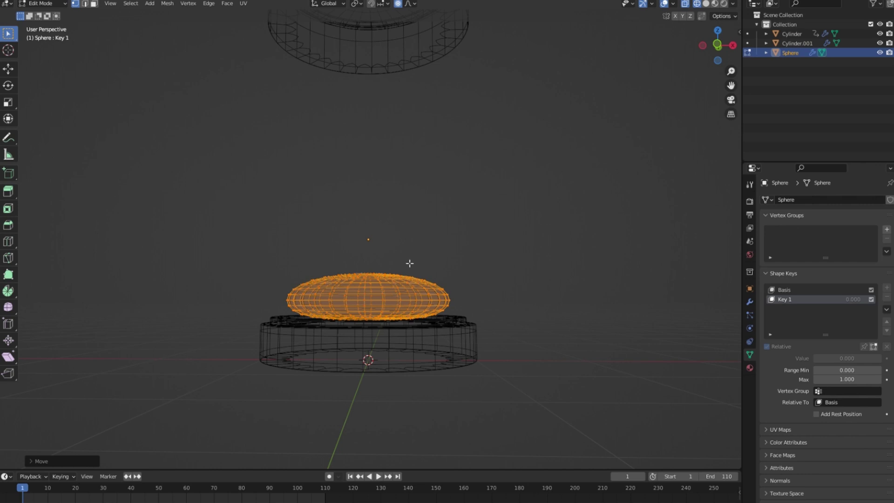
- Set Key 1's value to 1.000 and return to solid view in object mode
key("Tab")
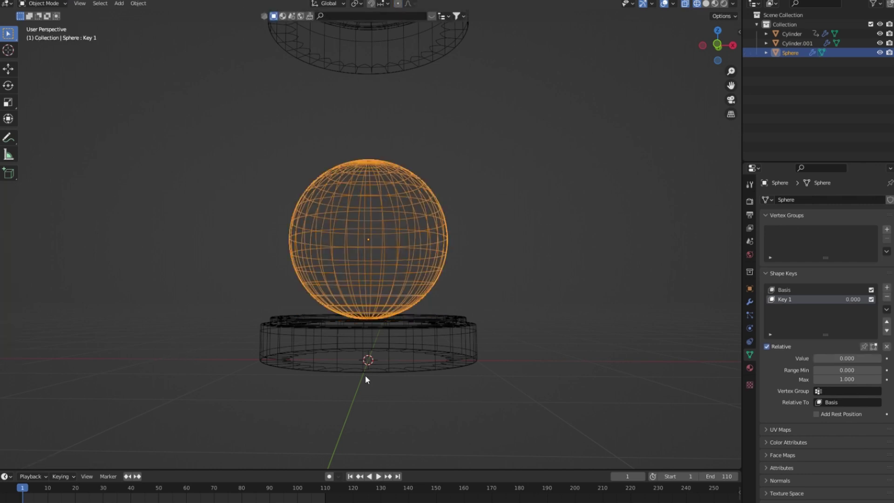
left_click_drag(826, 359, 877, 358)
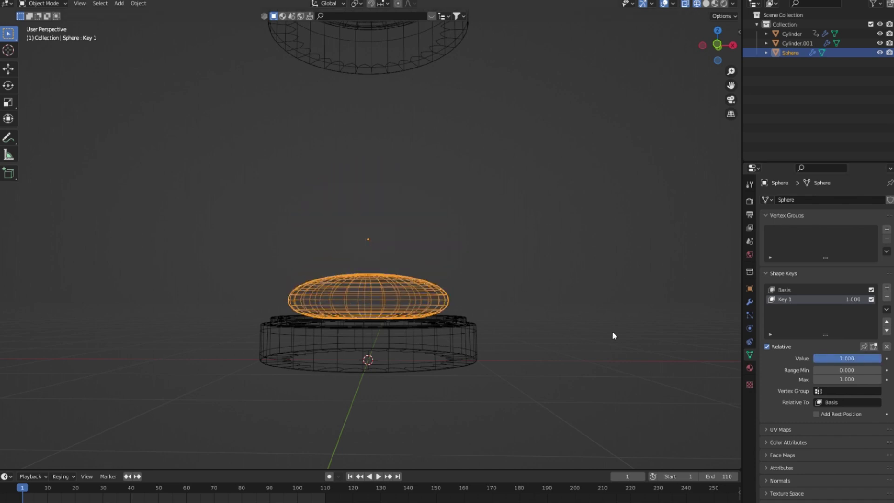
key("Tab")
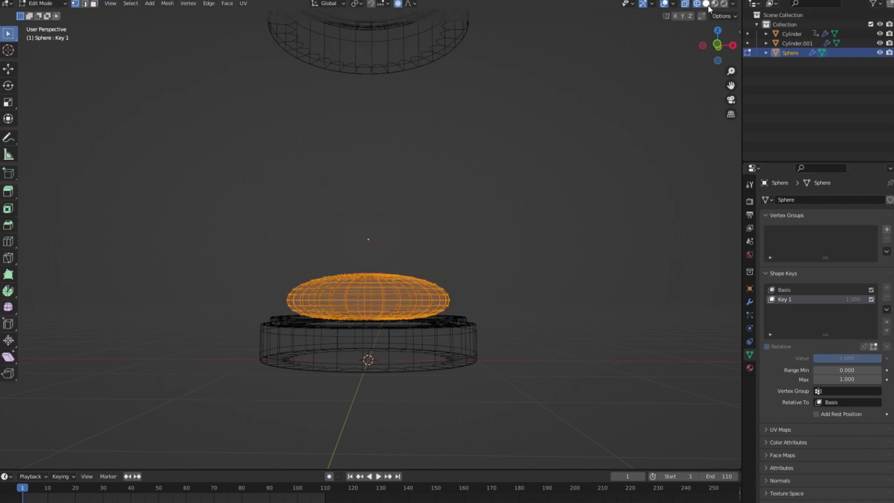
left_click(705, 4)
key("Tab")
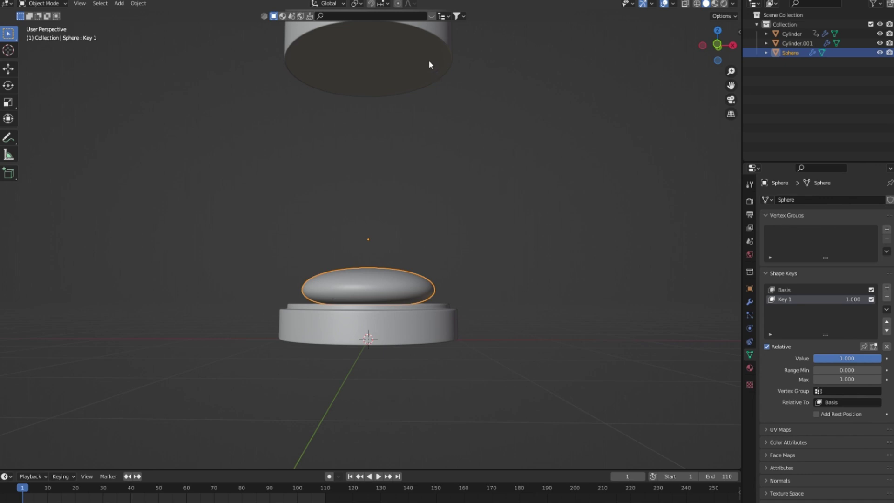
- Select the upper cylinder and set the playhead to frame 50
left_click(428, 60)
left_click(159, 492)
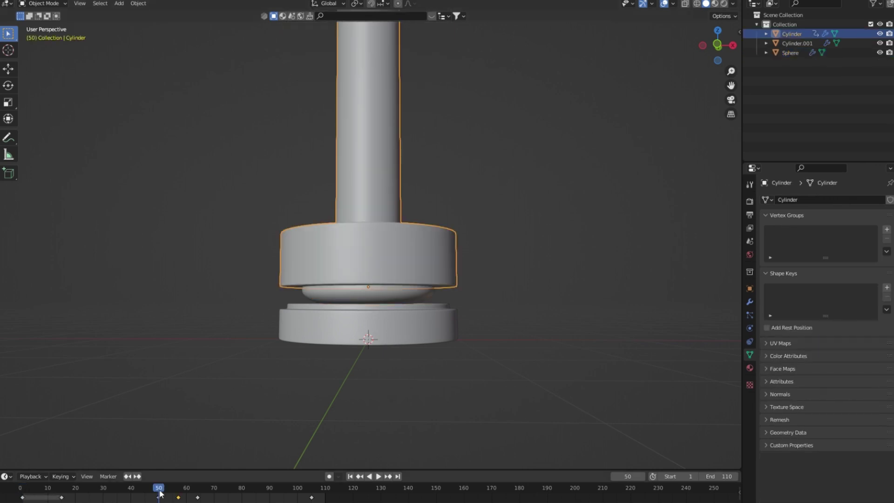
mouse_move(293, 361)
middle_mouse_down()
mouse_move(307, 357)
mouse_move(332, 316)
middle_mouse_up()
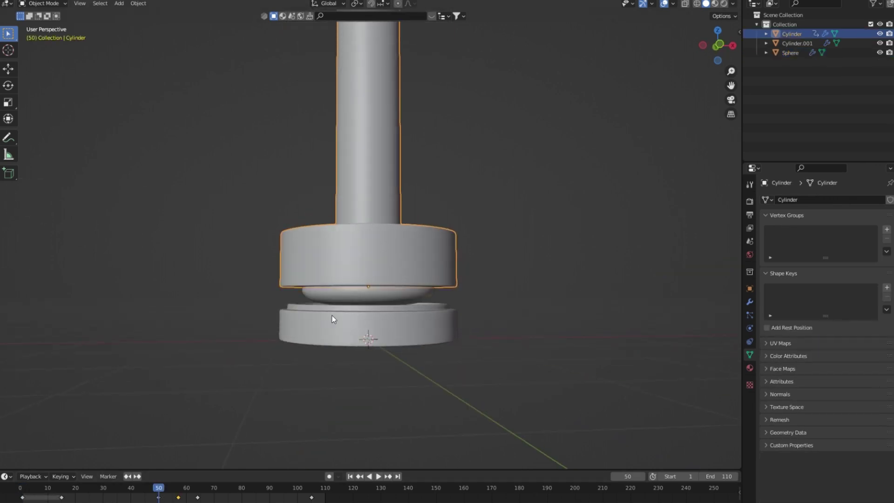
left_click(376, 293)
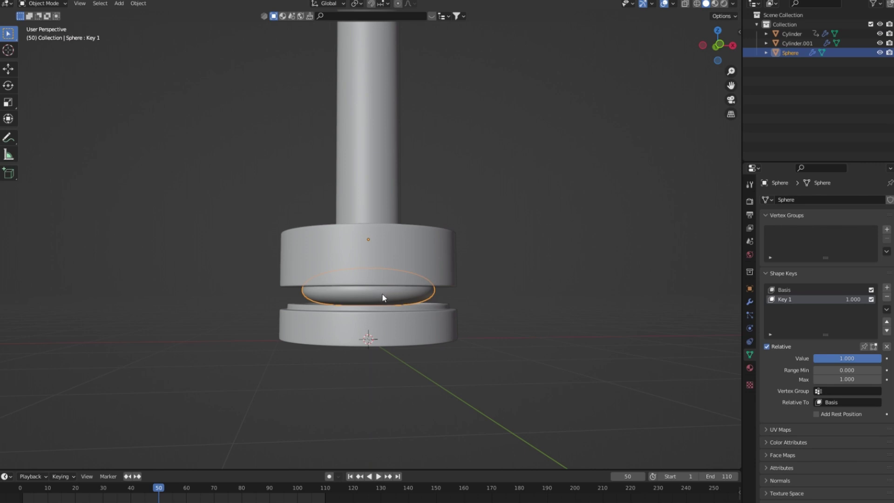
middle_click_drag(383, 295, 373, 294)
left_click(378, 270)
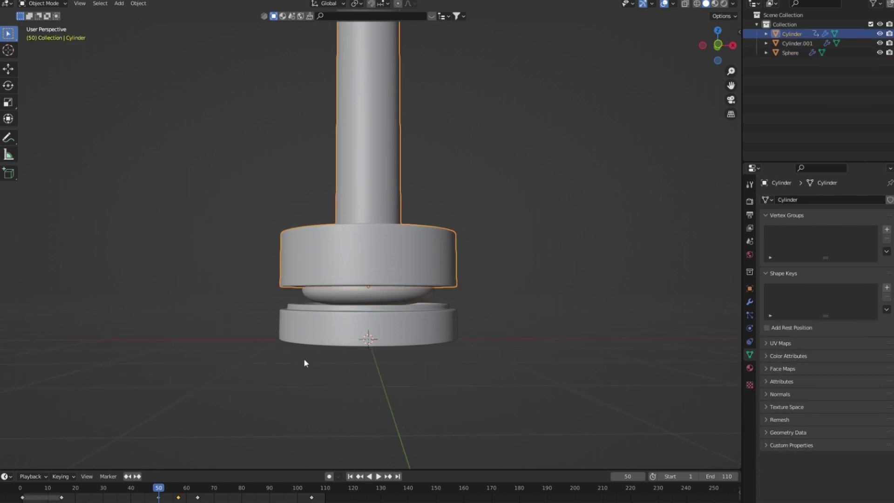
left_click_drag(169, 491, 180, 490)
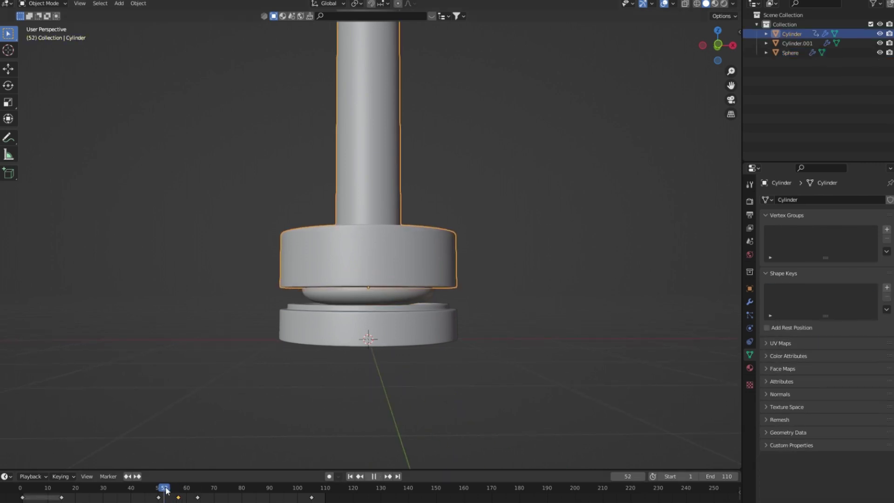
key("Escape")
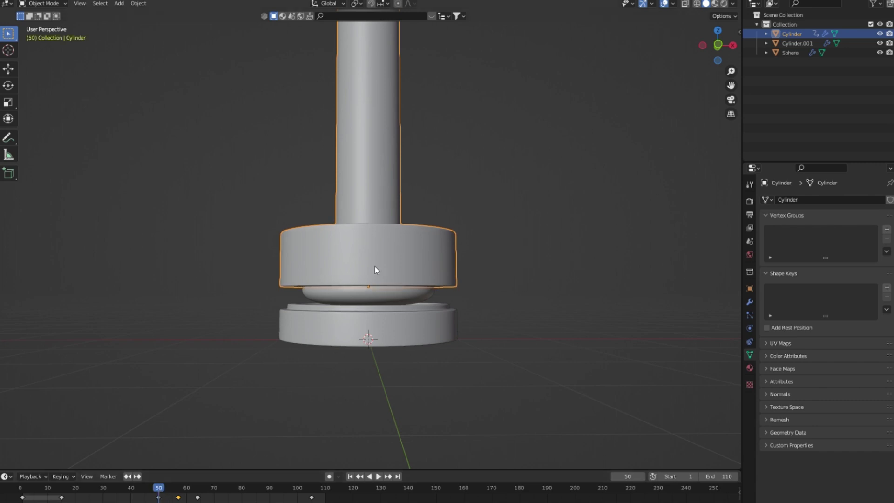
- Raise the upper cylinder along Z and keyframe its location at frame 50
key("g")
key("z")
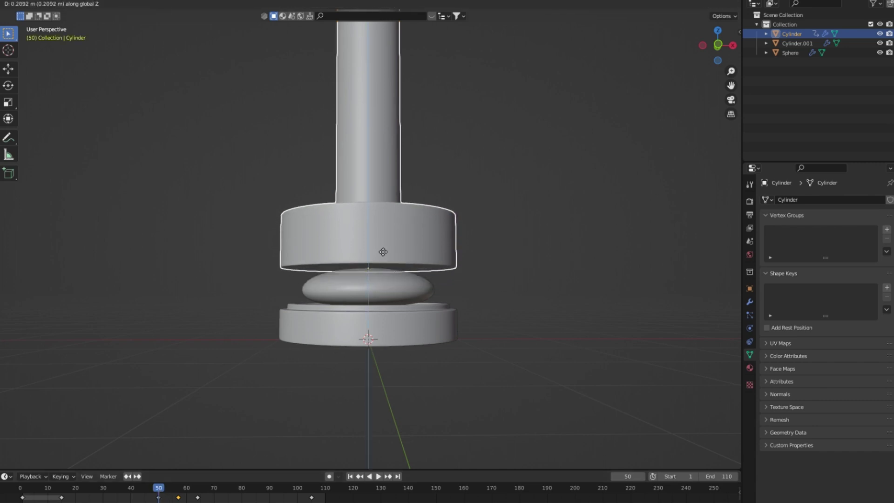
left_click(380, 248)
key("i")
left_click(378, 248)
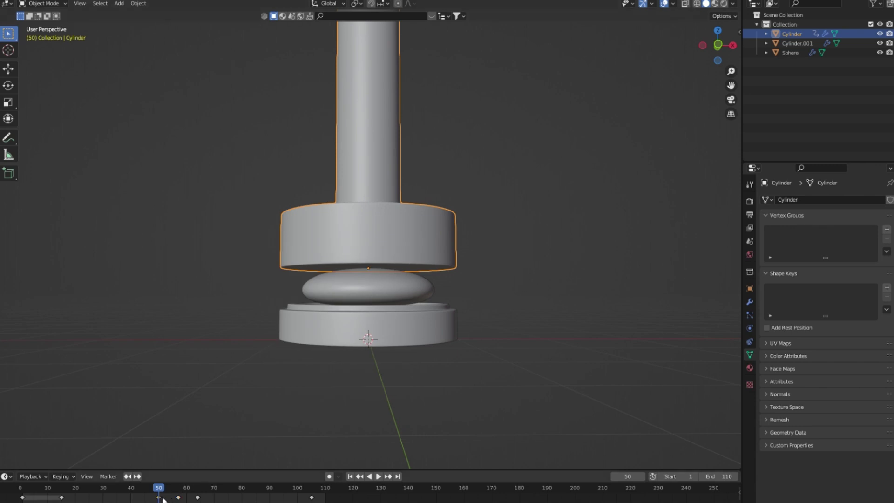
- Preview the animation and return to frame 57
left_click(198, 488)
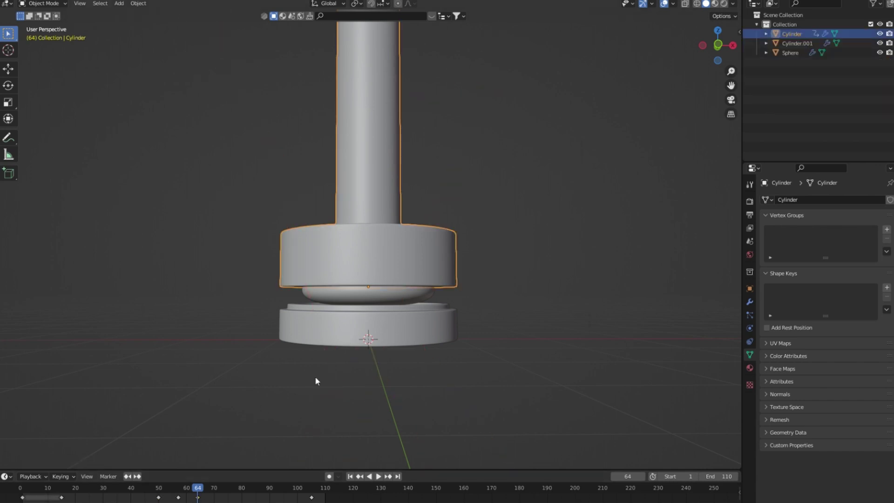
left_click(159, 497)
key("space")
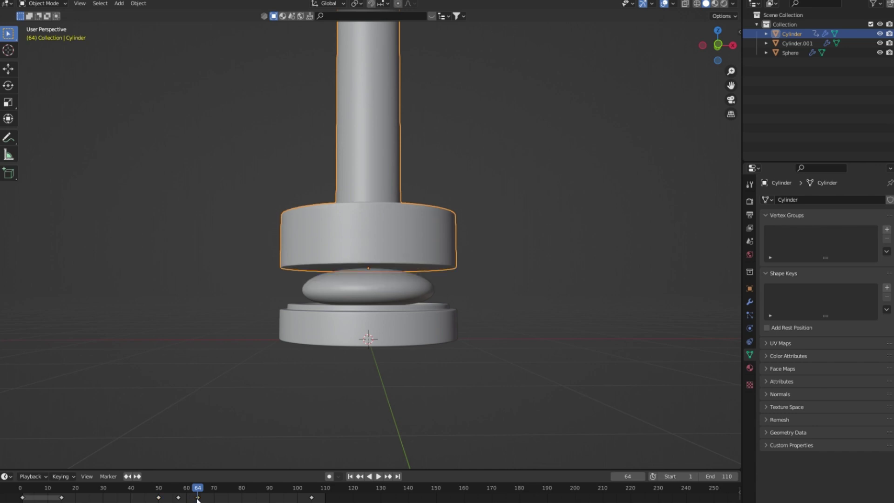
left_click_drag(197, 493, 179, 498)
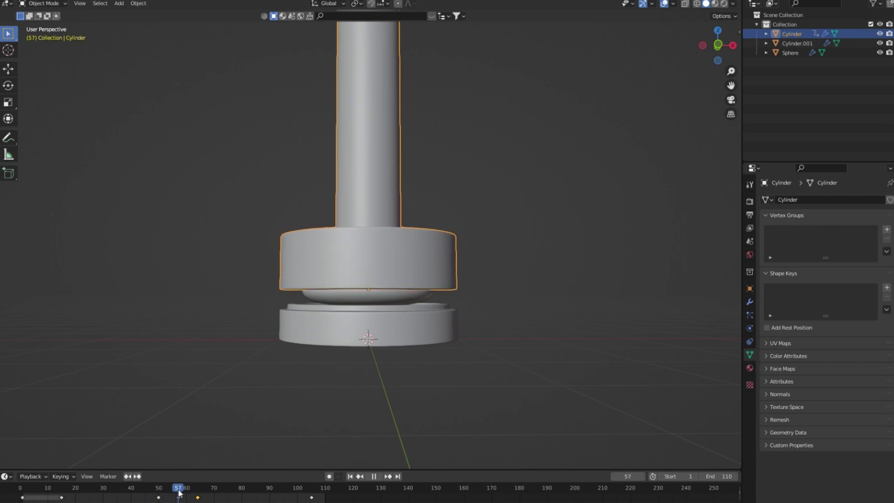
key("space")
- Replace the frame 57 key with the cylinder raised along Z and keyed for Location
key("Delete")
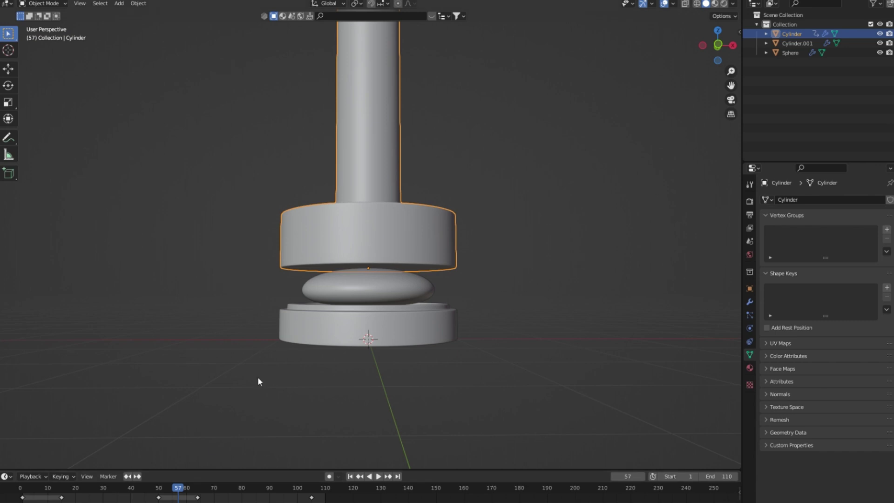
key("g")
key("z")
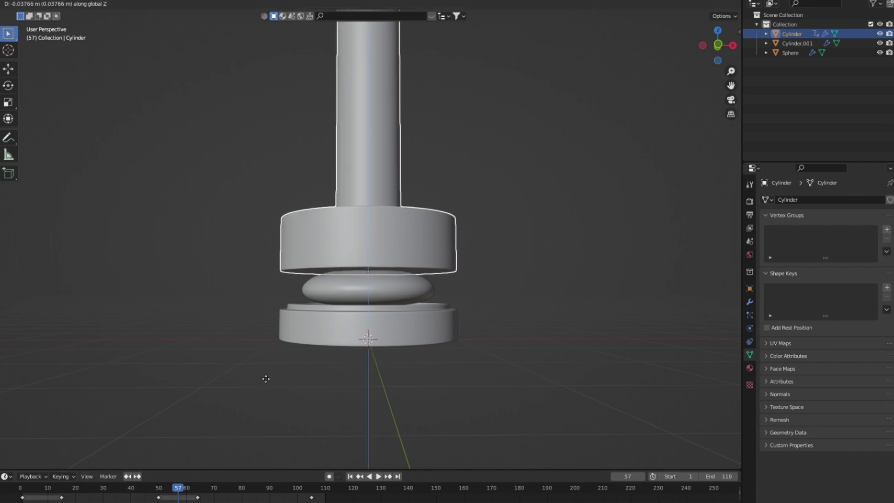
left_click(265, 378)
key("i")
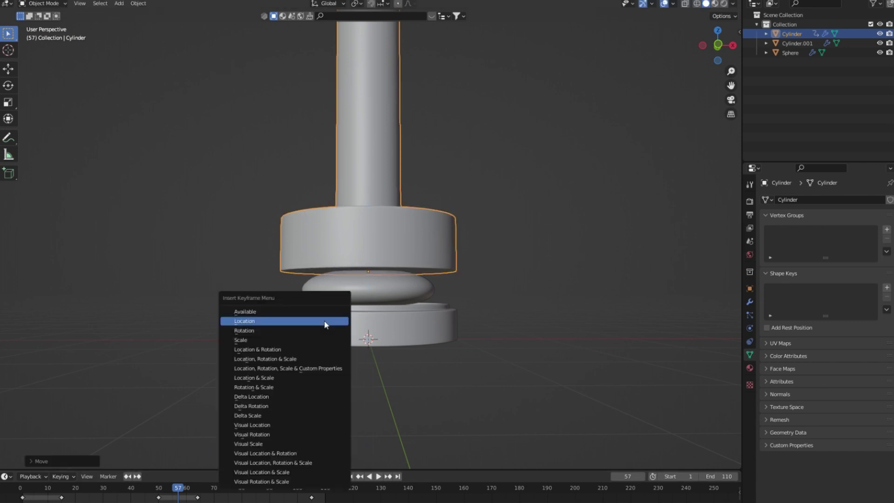
left_click(324, 321)
- In the sphere's Edit Mode, from the right view, scale the whole Key 1 shape wider
scroll(328, 320, "up", 2)
left_click(374, 309)
key("Tab")
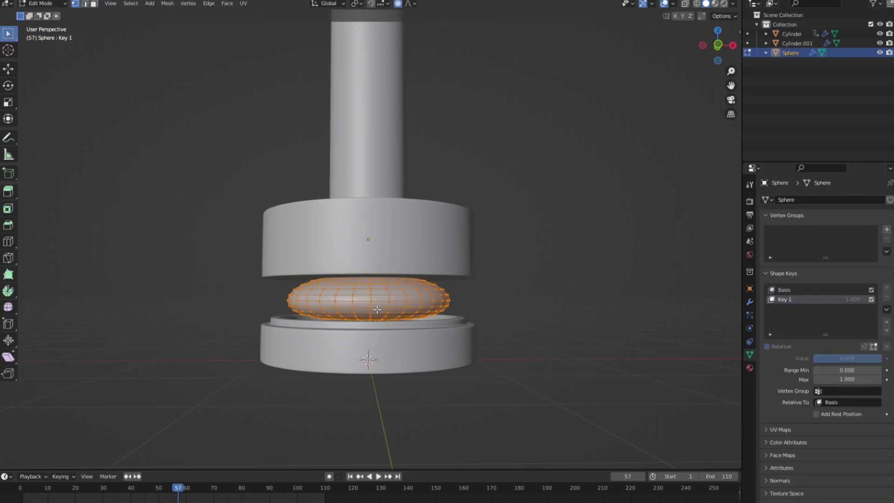
scroll(420, 318, "up", 2)
key("KP_3")
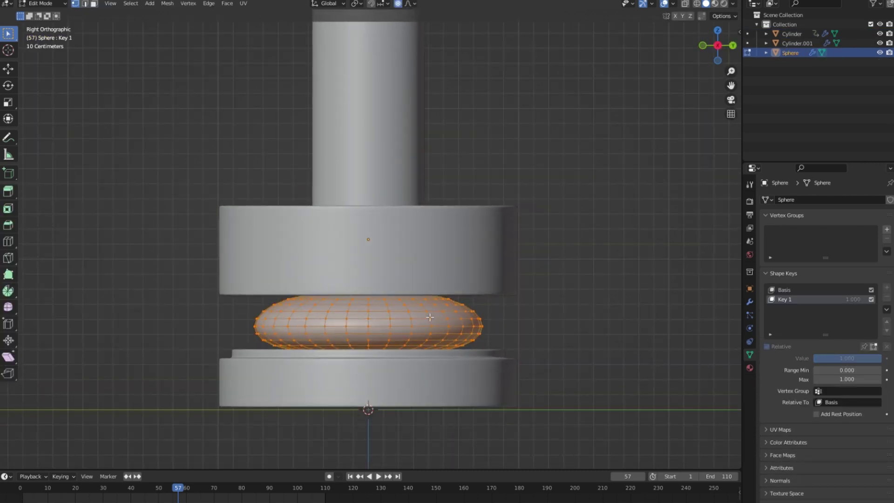
key("s")
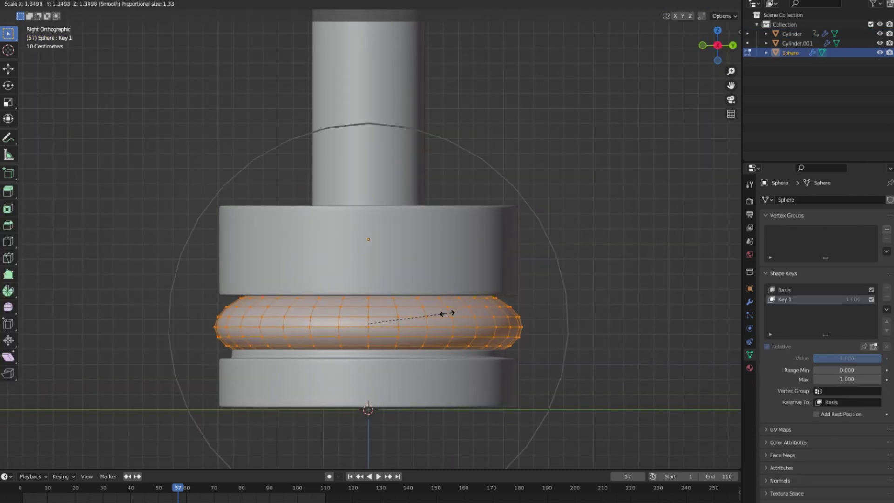
left_click(447, 314)
- Flatten the sphere along Z and move it down
key("s")
key("z")
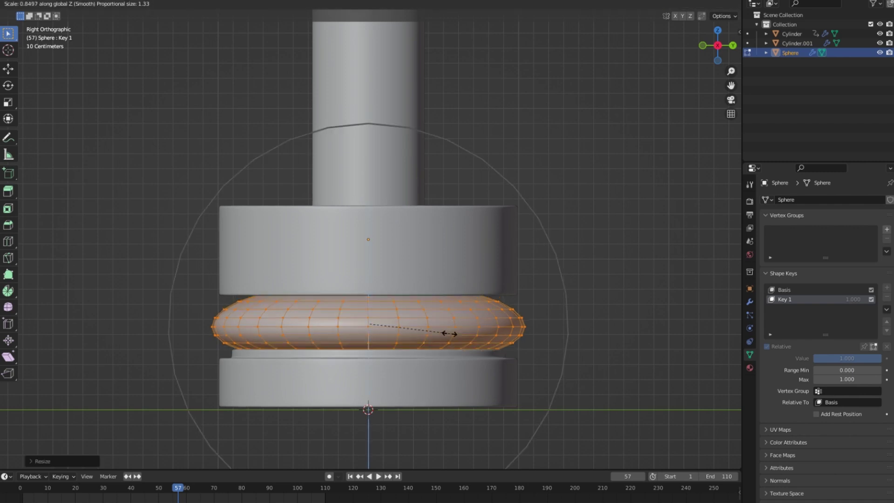
left_click(424, 334)
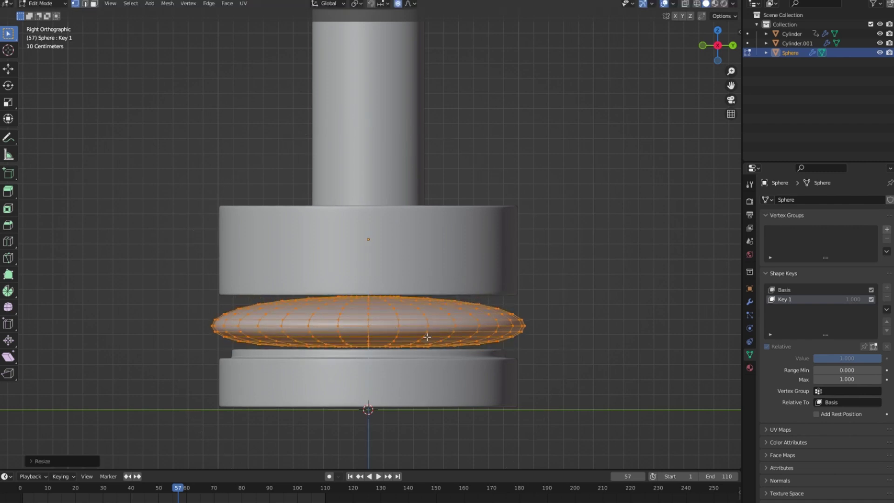
key("g")
left_click(389, 333)
scroll(389, 334, "up", 2)
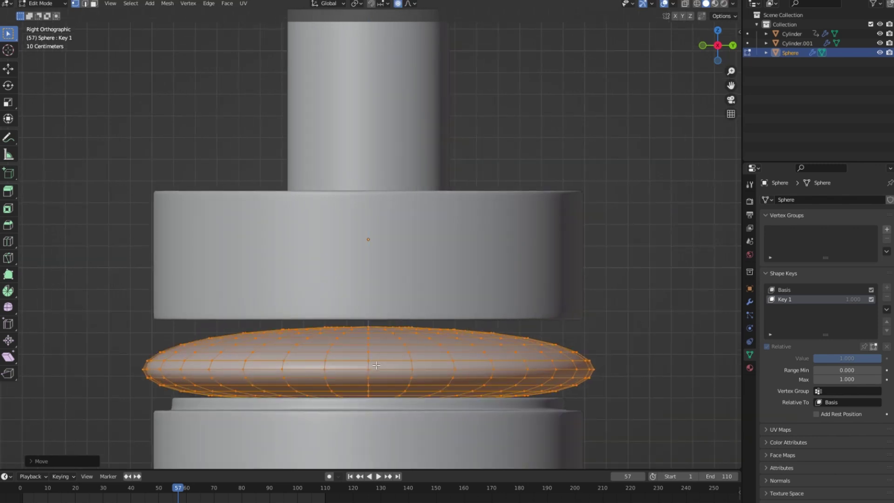
- Select the equator loop, scale it taller along Z and shift it vertically
key("alt+a")
left_click(424, 362, "alt")
key("s")
left_click(424, 369)
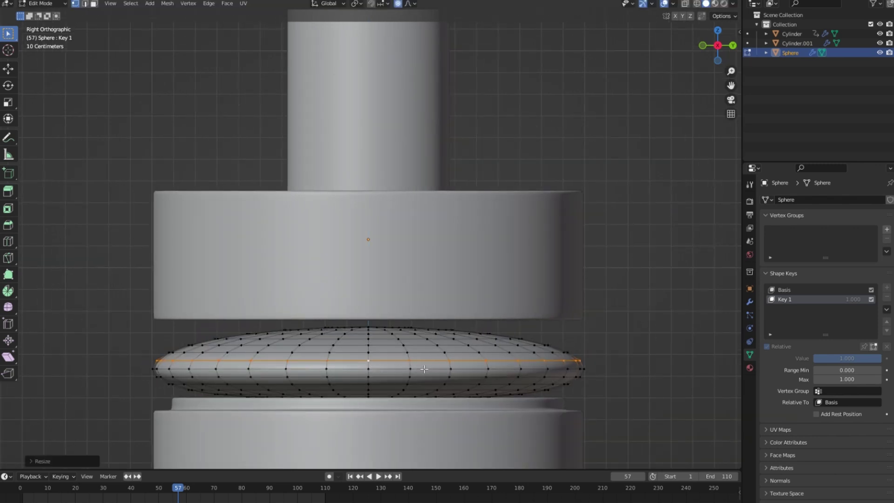
key("ctrl+z")
key("s")
key("z")
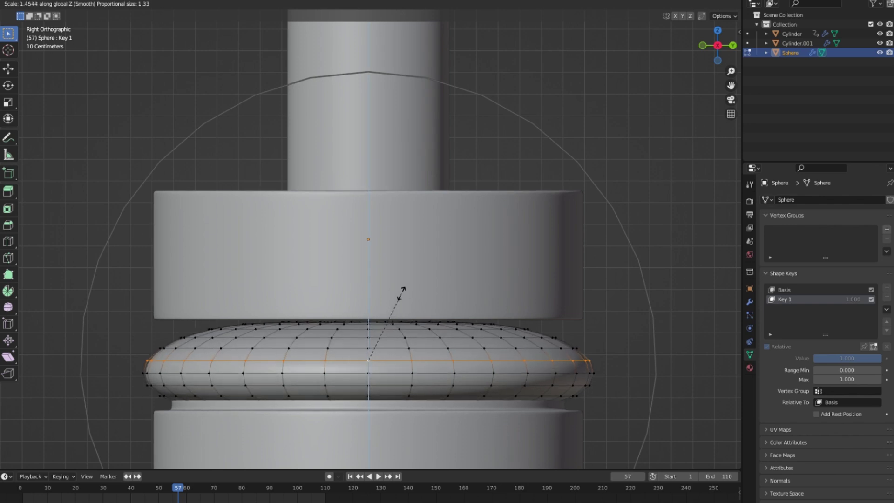
left_click(400, 294)
key("g")
key("z")
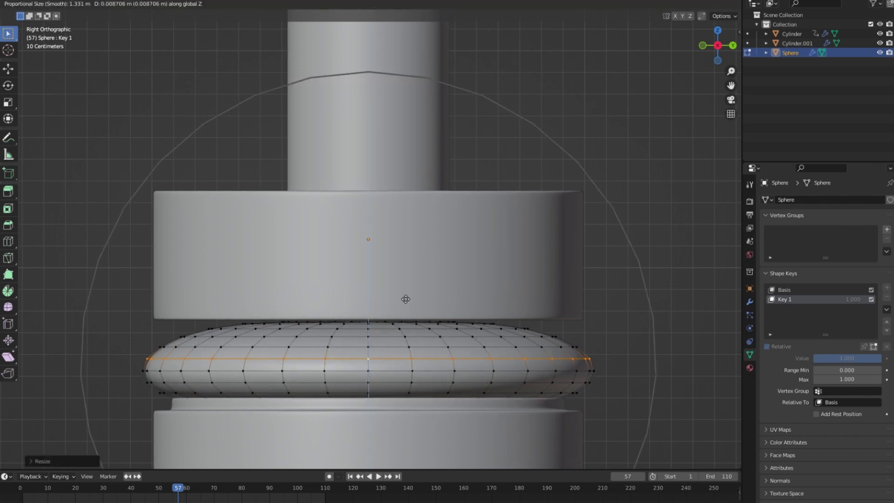
left_click(406, 295)
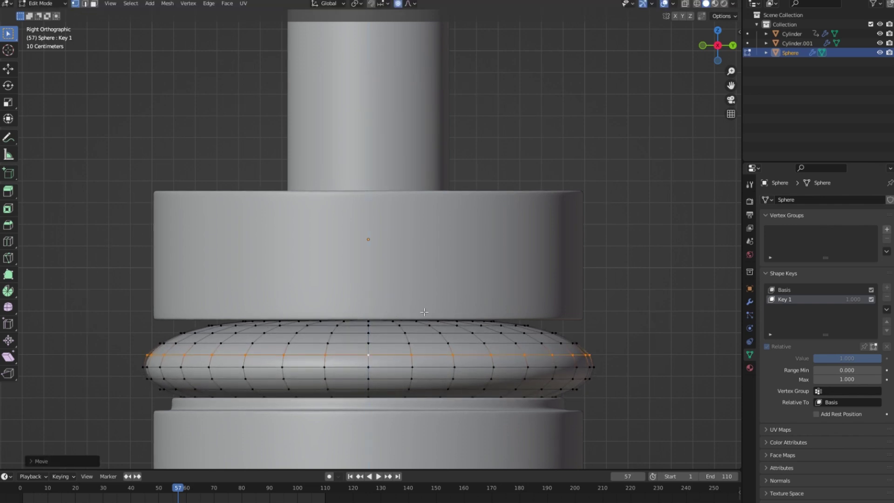
- From the front view, widen the rim along X and exit Edit Mode
key("KP_1")
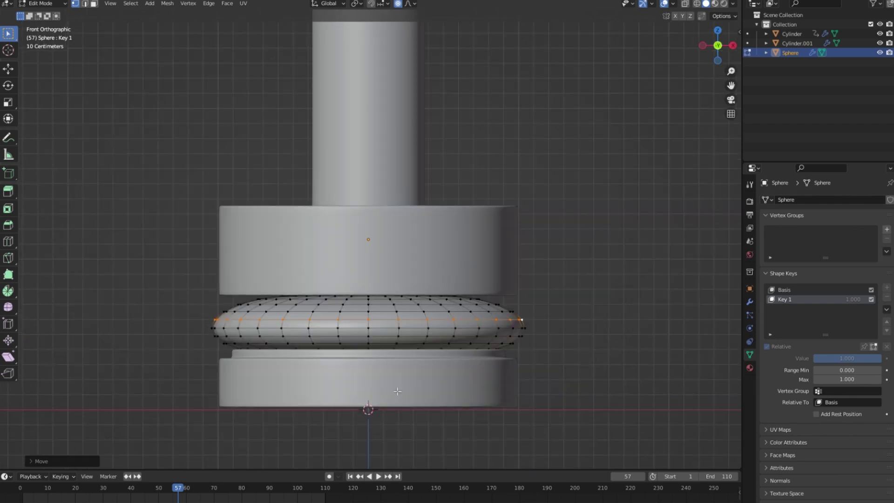
scroll(519, 354, "up", 1)
key("s")
key("x")
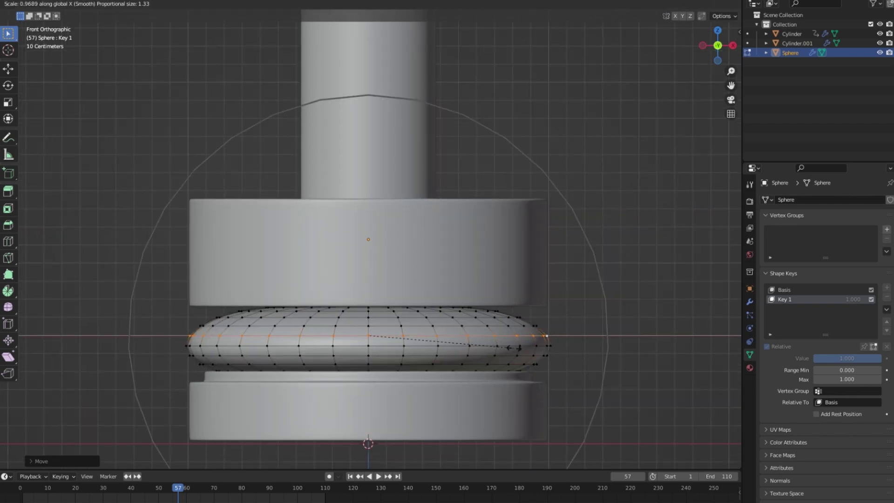
left_click(517, 347)
key("Tab")
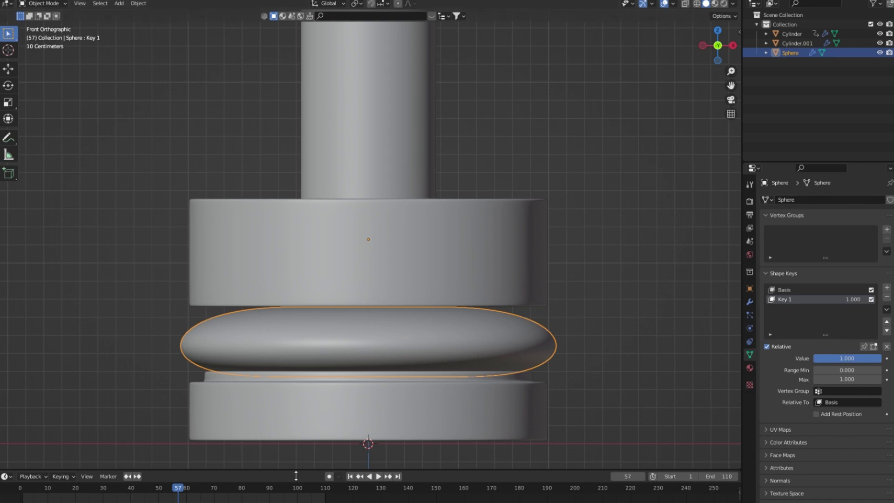
- Preview the animation and set Key 1 back to 0, restoring the round ball
key("space")
left_click(20, 486)
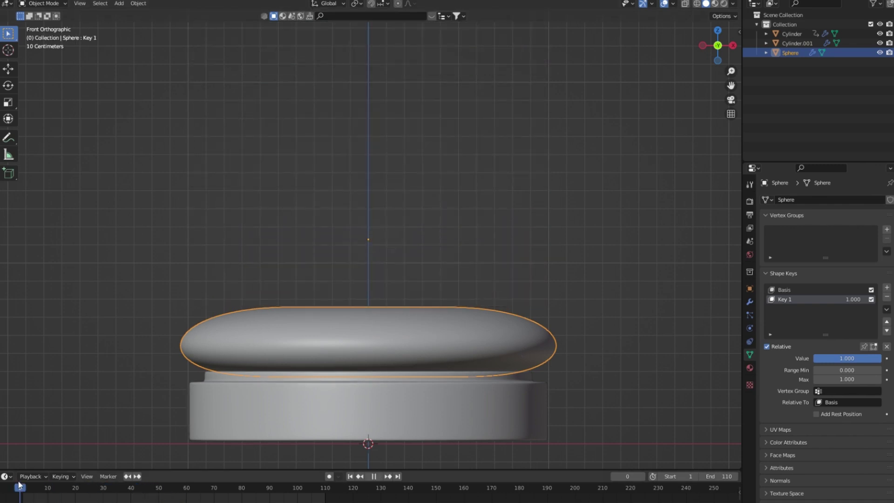
key("space")
scroll(298, 299, "down", 2)
middle_click_drag(382, 276, 384, 294)
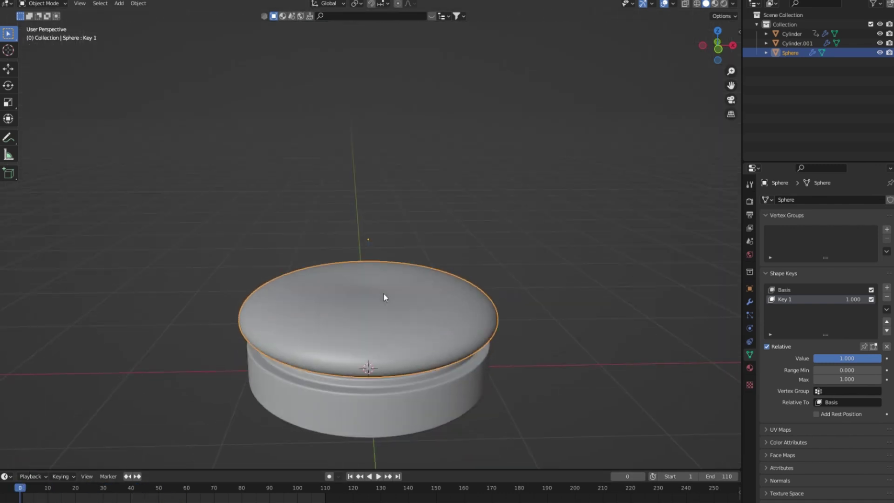
left_click_drag(849, 359, 782, 362)
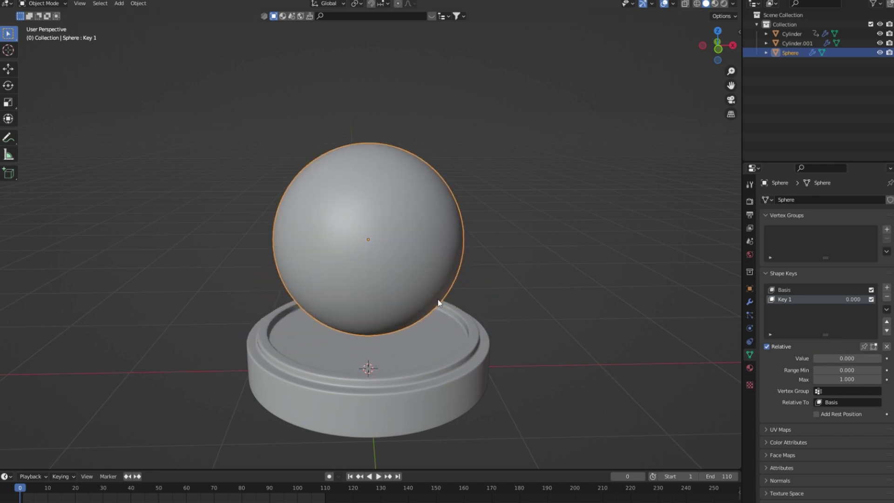
- Check the upper holder at frame 40 above the ball, then select the sphere
scroll(438, 302, "down", 4)
left_click(387, 85)
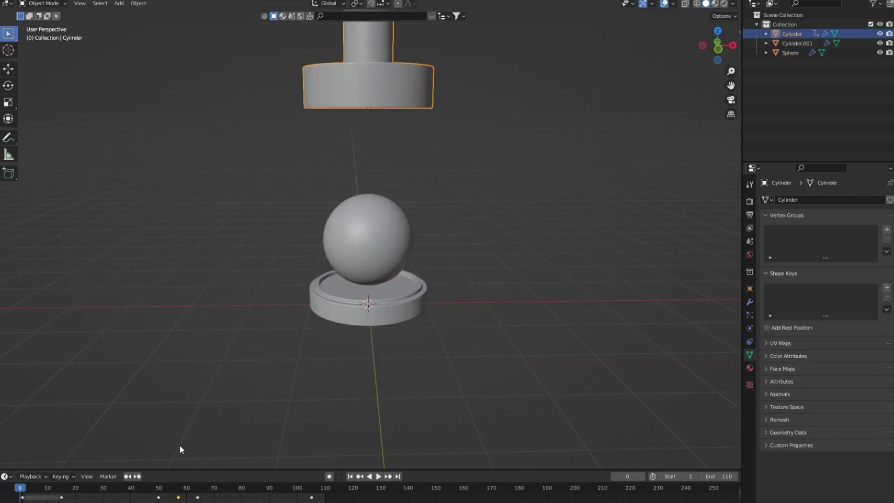
left_click(158, 488)
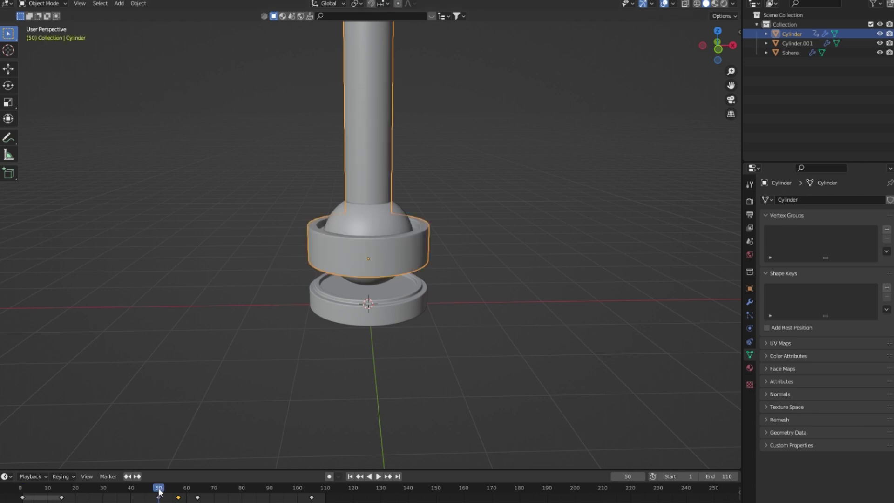
left_click_drag(159, 492, 134, 495)
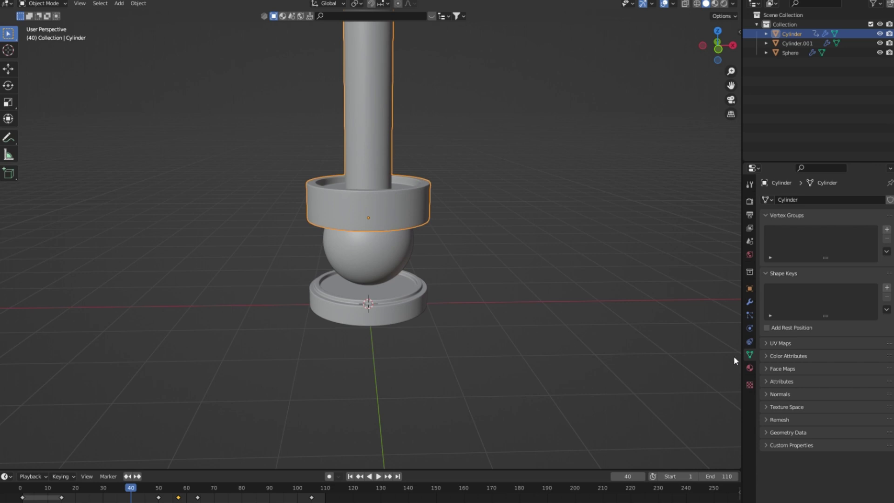
left_click(370, 267)
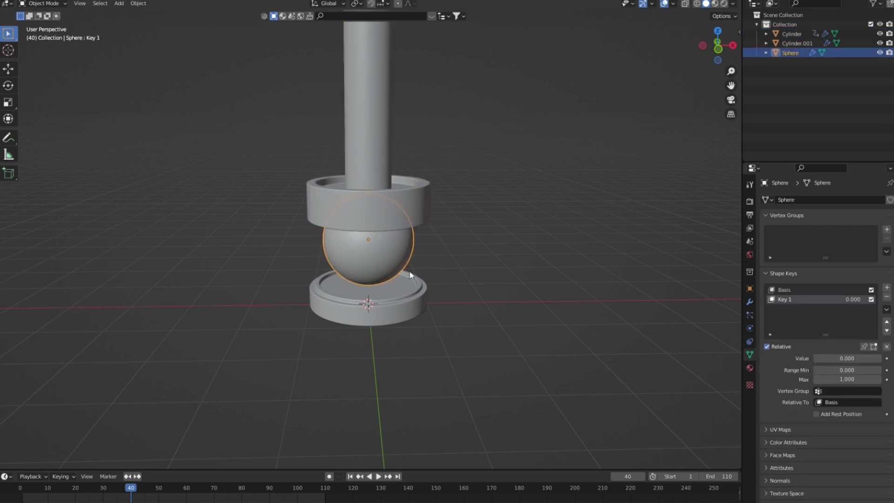
- Keyframe Key 1 at 0 and select that shape keyframe at frame 30
left_click(886, 358)
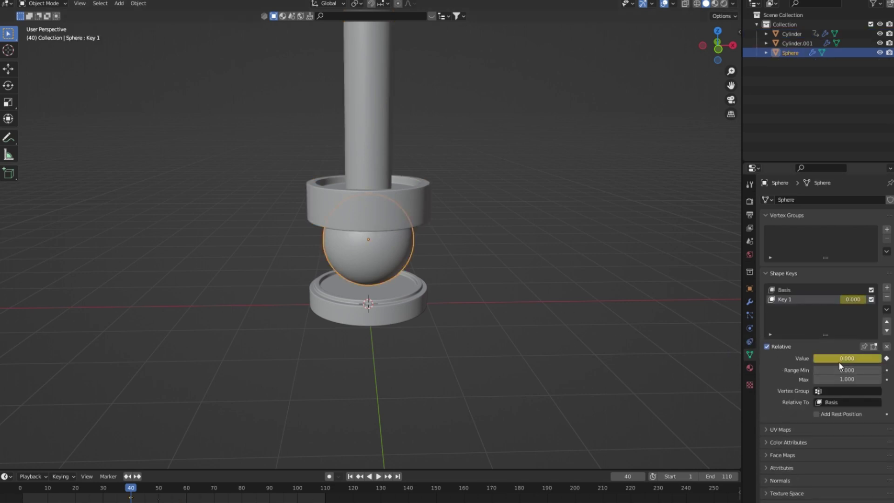
left_click(160, 487)
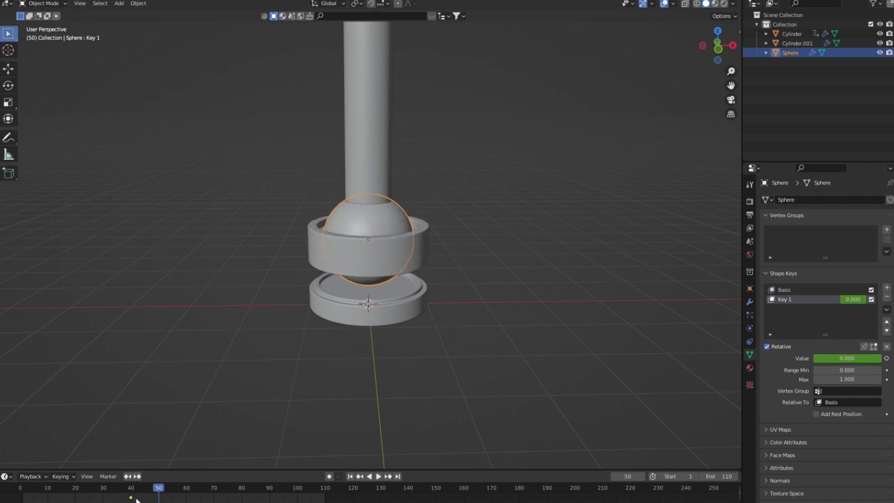
left_click(103, 497)
left_click_drag(158, 491, 128, 492)
middle_click_drag(365, 320, 398, 292)
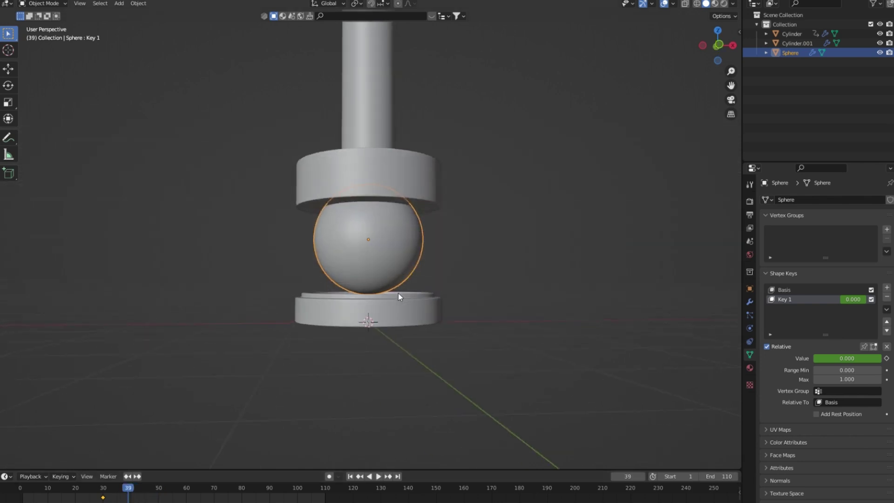
left_click_drag(133, 494, 112, 499)
- Find where the holder meets the ball in right ortho view, then move the shape keyframe from 30 to 32
left_click(306, 350)
key("KP_5")
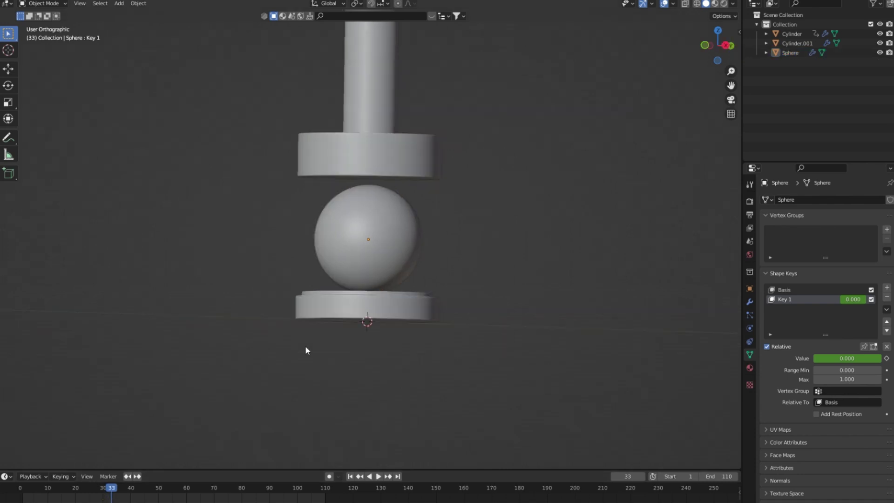
key("KP_3")
left_click_drag(111, 496, 116, 493)
middle_click_drag(345, 396, 347, 395)
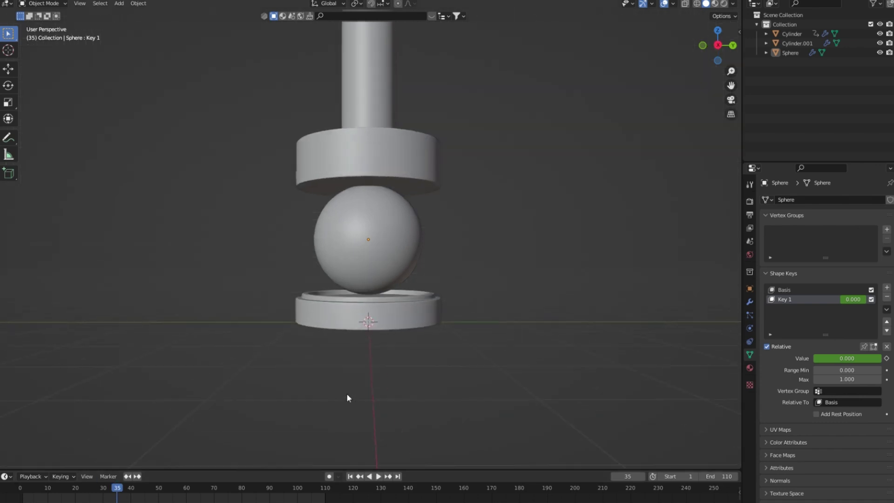
key("Left")
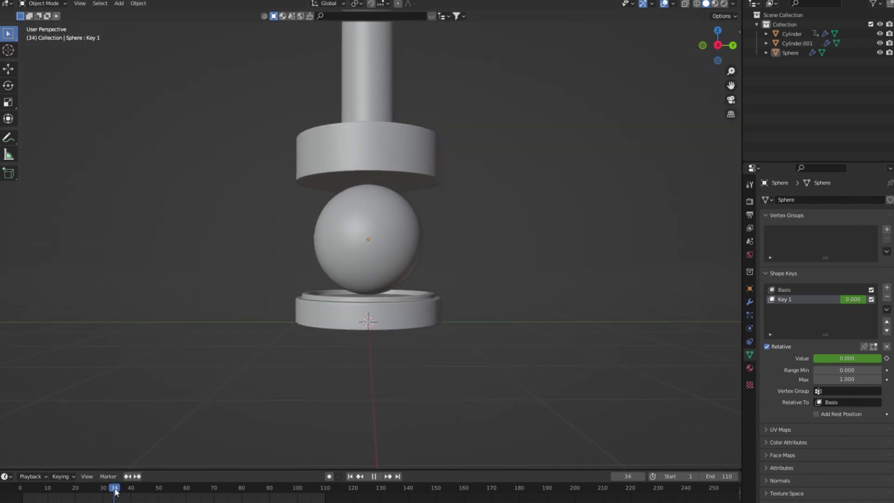
left_click(365, 269)
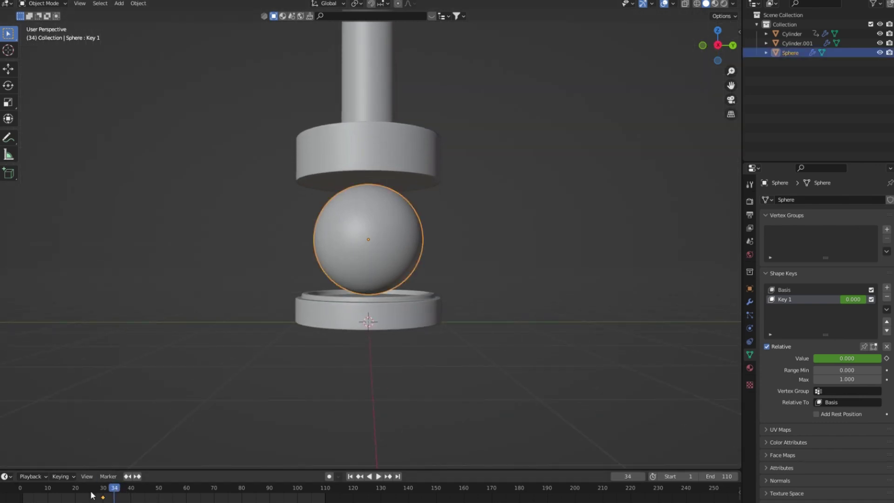
left_click_drag(104, 498, 159, 490)
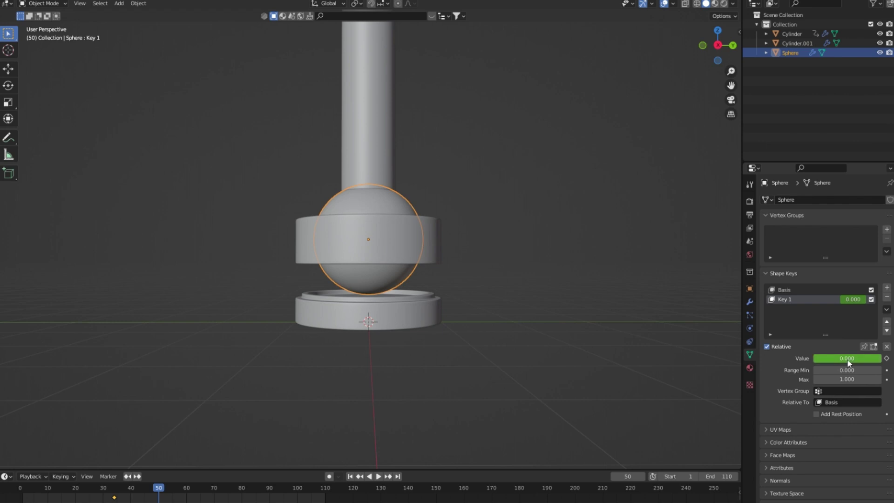
- Set Key 1 to 1.000 and keyframe it at frame 50
left_click_drag(829, 358, 884, 361)
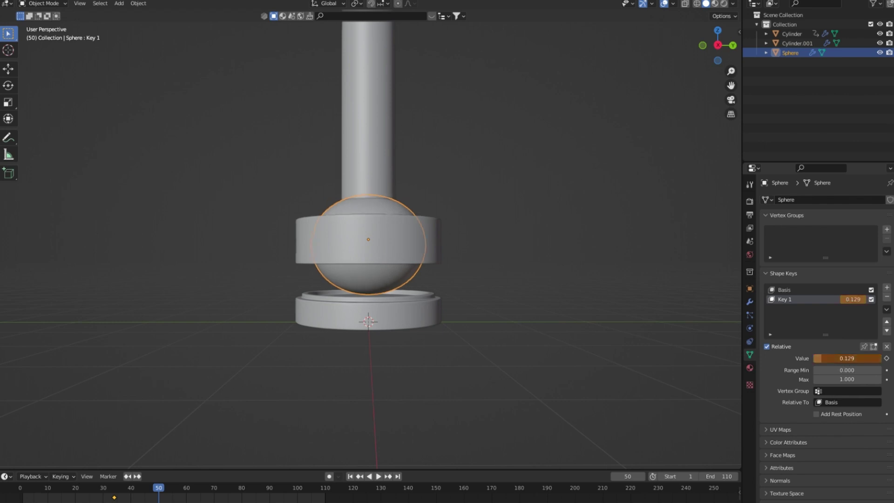
left_click(886, 358)
mouse_move(167, 491)
left_mouse_down()
mouse_move(109, 490)
mouse_move(181, 490)
left_mouse_up()
middle_click_drag(221, 445, 344, 395)
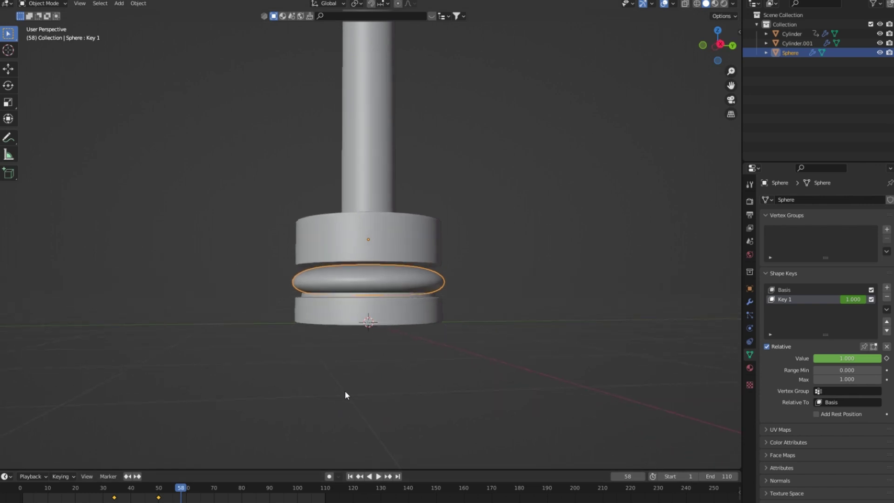
- Play back the squash animation and inspect it from the right side view
left_click(315, 406)
key("space")
left_click(177, 490)
left_click_drag(178, 490, 158, 490)
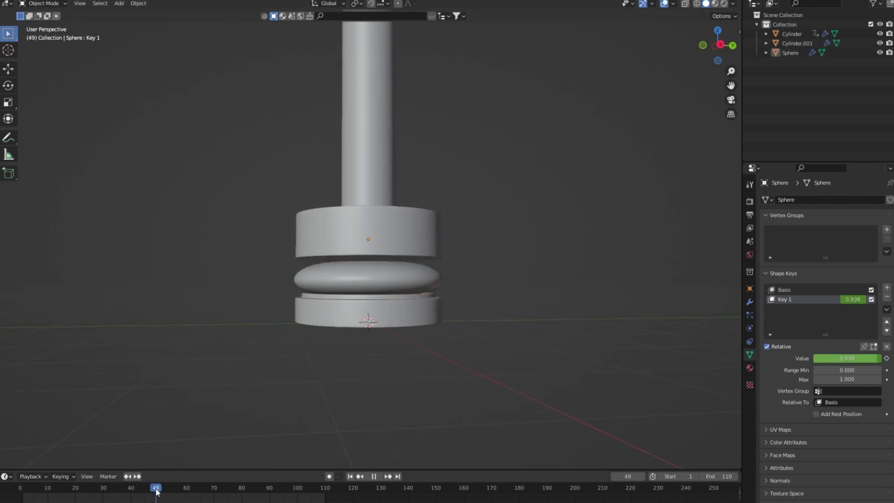
key("space")
left_click(386, 265)
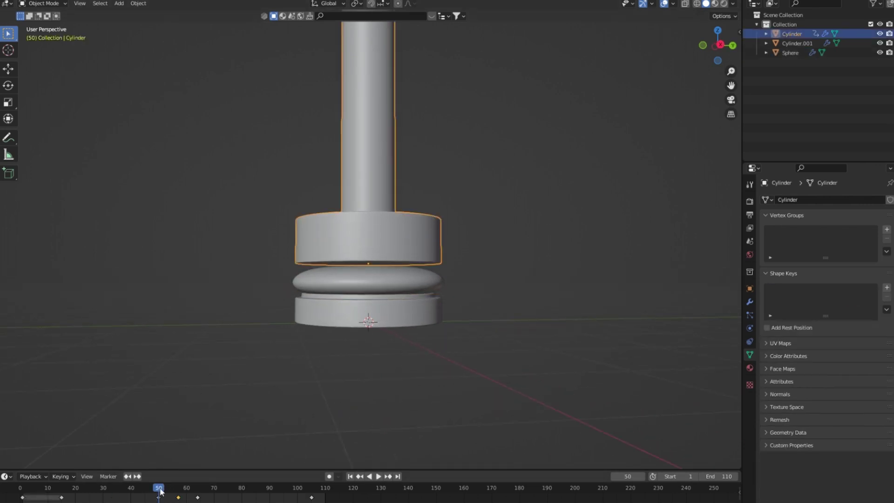
scroll(303, 350, "up", 10, "alt")
scroll(315, 379, "down", 20, "alt")
left_click(328, 375)
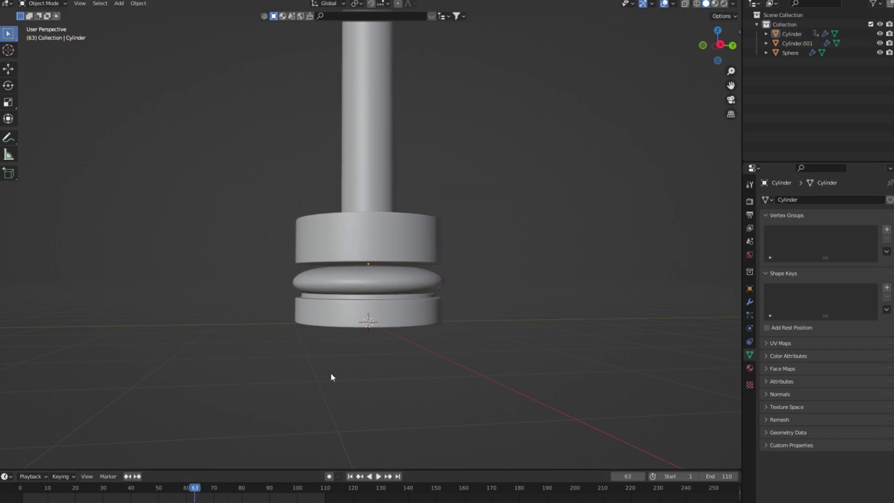
key("KP_3")
scroll(403, 353, "up", 5)
- In wireframe, lift all Key 1 sphere vertices about 0.038 m along Z to meet the upper cylinder
scroll(402, 353, "up", 2)
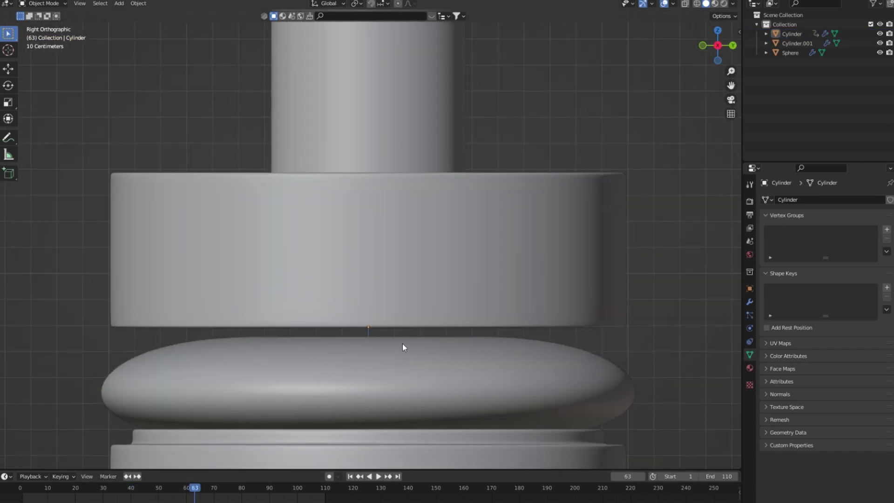
left_click(408, 345)
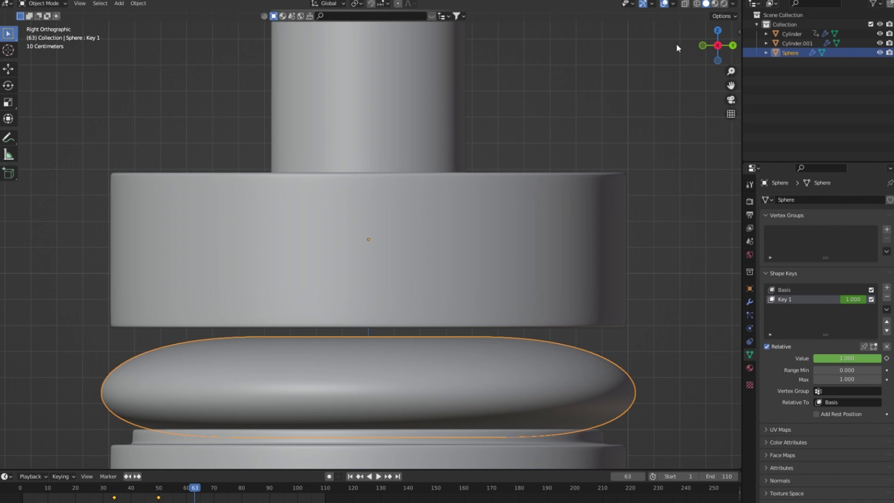
left_click(696, 4)
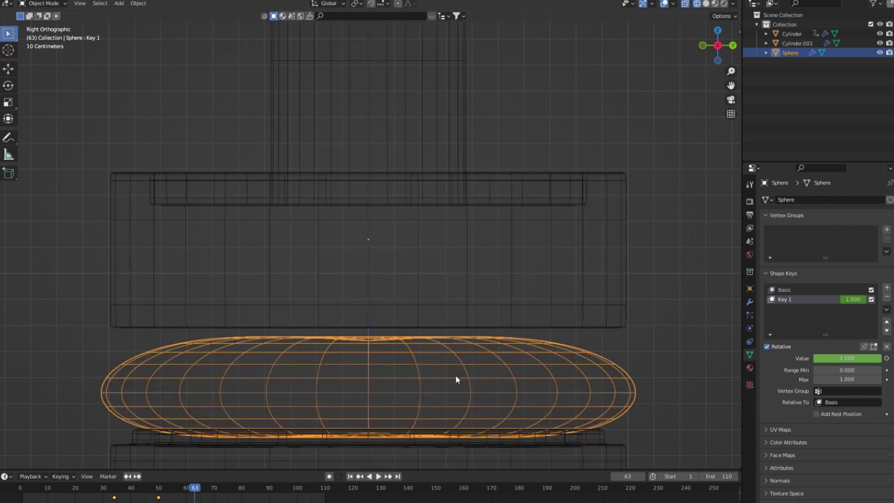
key("Tab")
key("a")
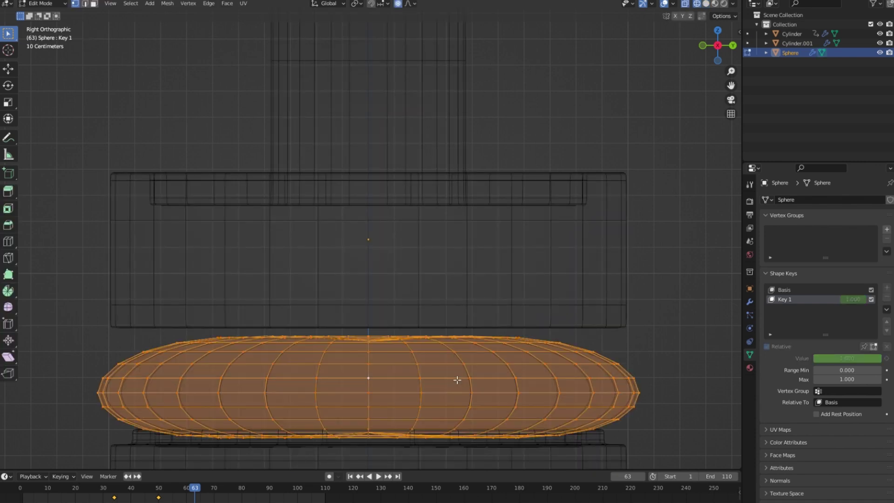
key("g")
key("z")
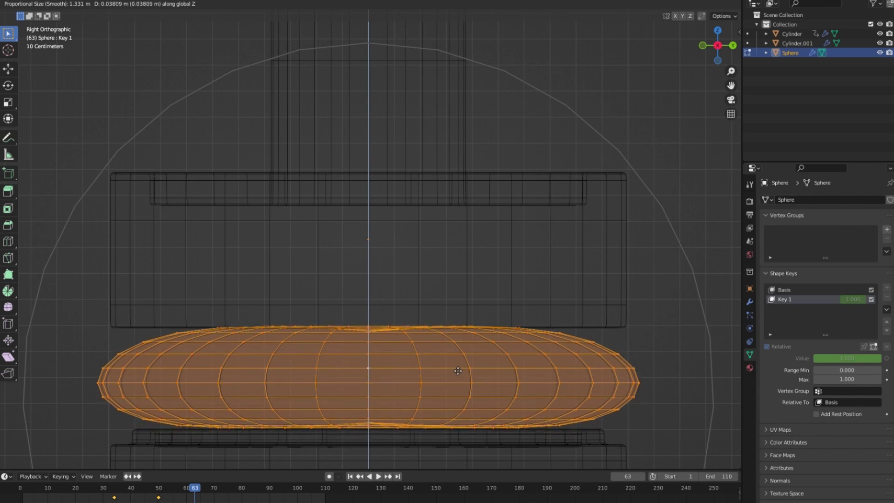
left_click(458, 370)
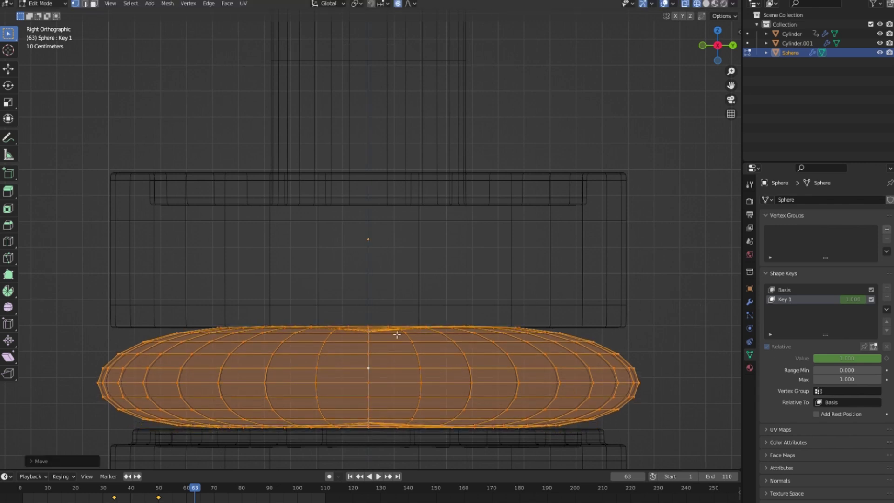
key("alt+a")
key("Tab")
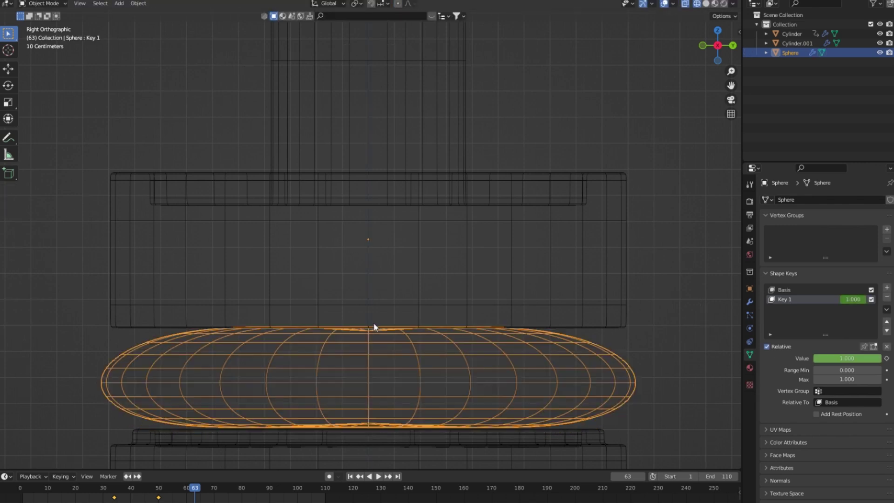
left_click(372, 328)
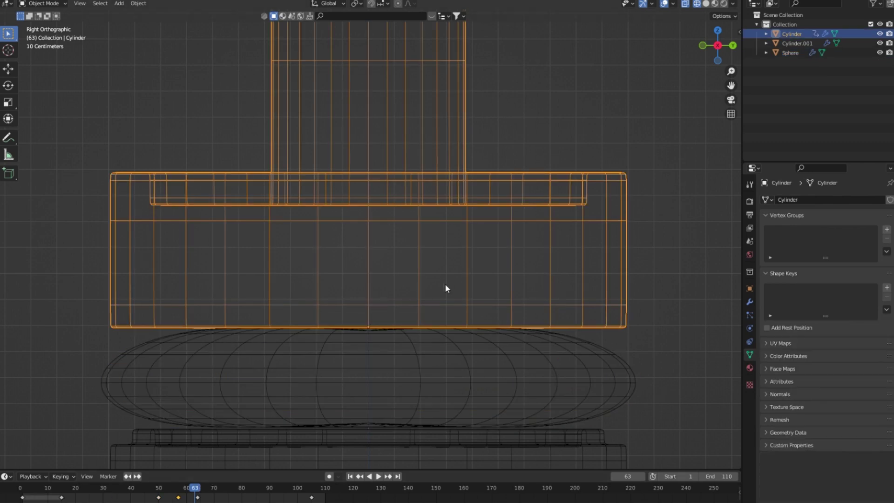
- Exit the cylinder's Edit Mode and scrub the timeline back to around frame 57
key("Tab")
left_click(193, 489)
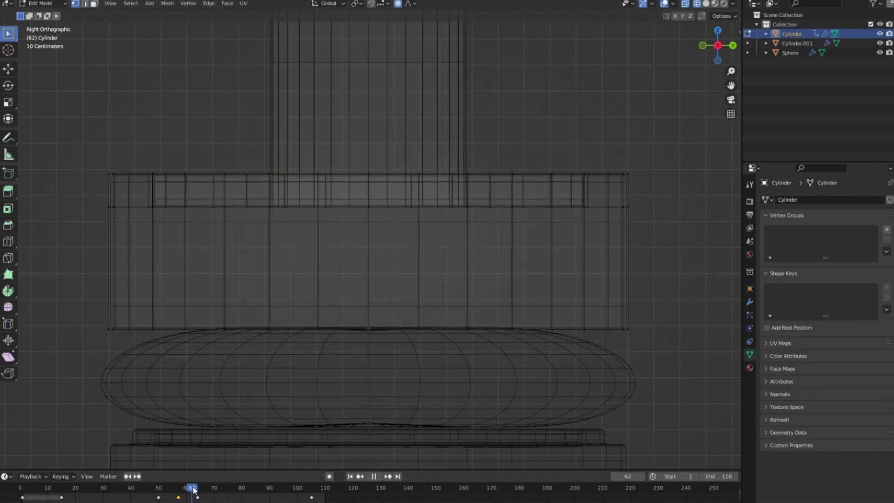
left_click_drag(194, 489, 177, 489)
key("Tab")
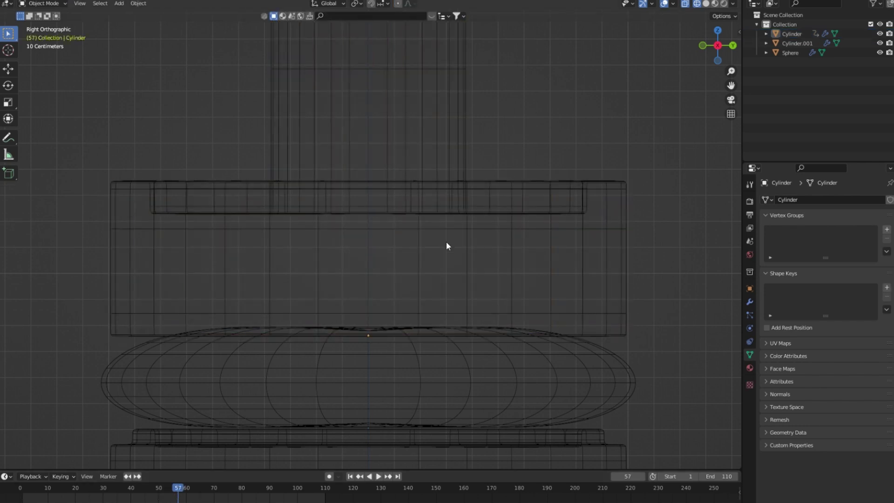
- Raise the upper cylinder slightly along Z, keyframe its location, and replay to check
left_click(370, 289)
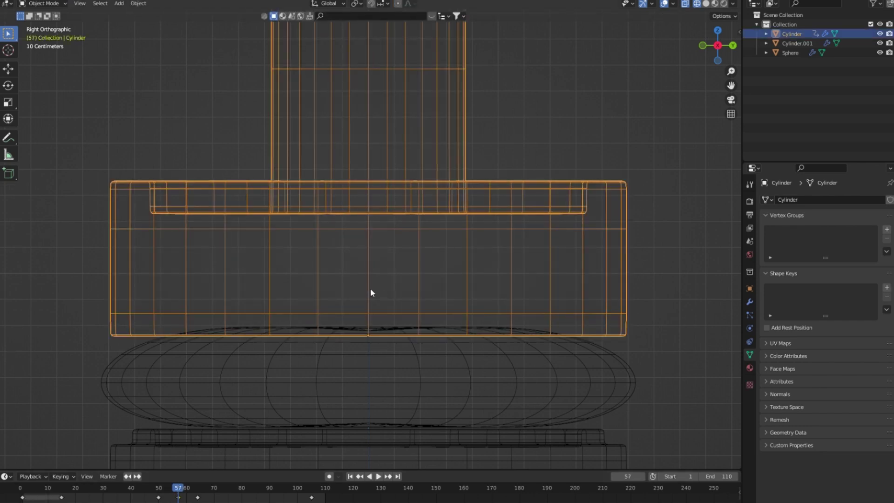
key("g")
key("z")
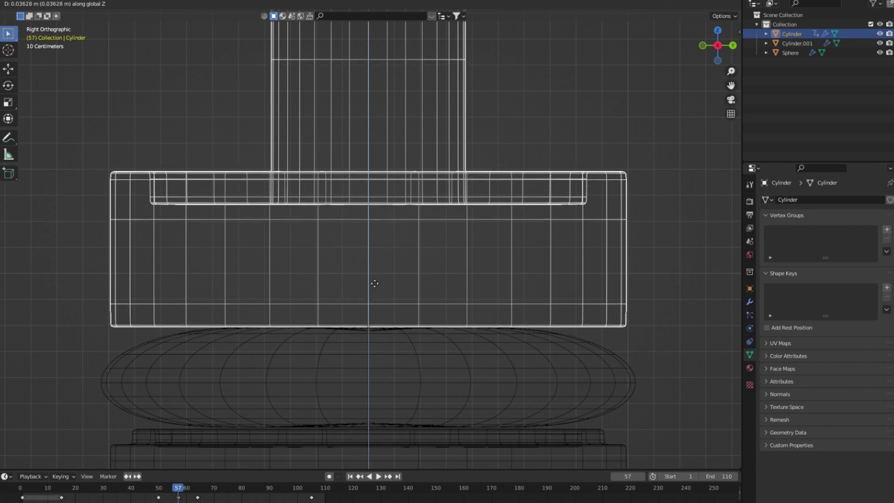
left_click(375, 283)
key("i")
left_click(372, 283)
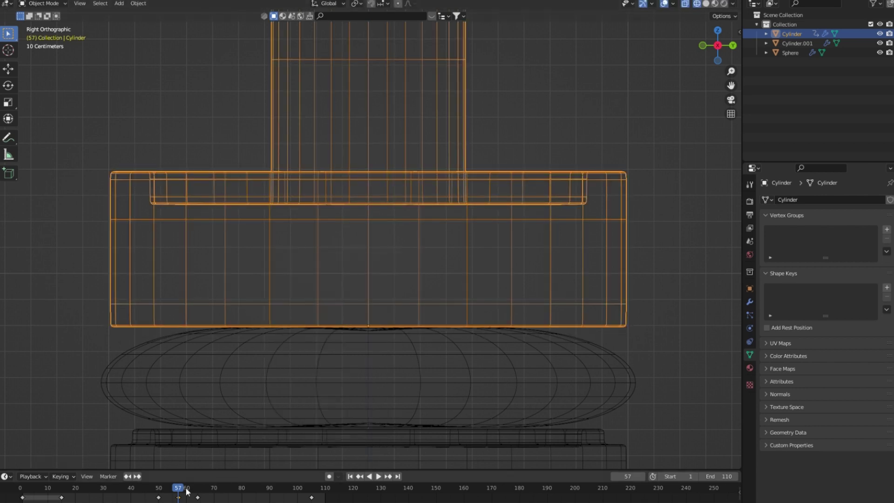
key("shift+ctrl+space")
mouse_move(171, 495)
left_mouse_down()
mouse_move(305, 492)
mouse_move(198, 497)
left_mouse_up()
- Keyframe the sphere's Key 1 value at 0 on frame 100
left_click(382, 346)
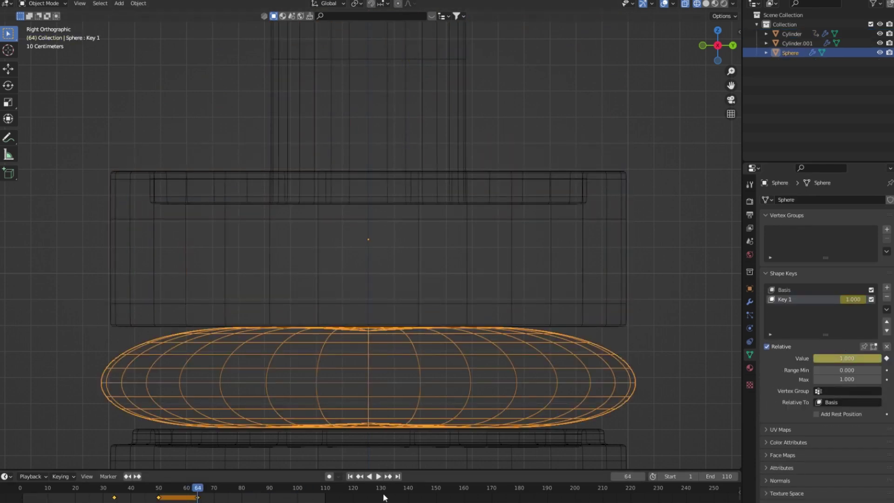
left_click(298, 489)
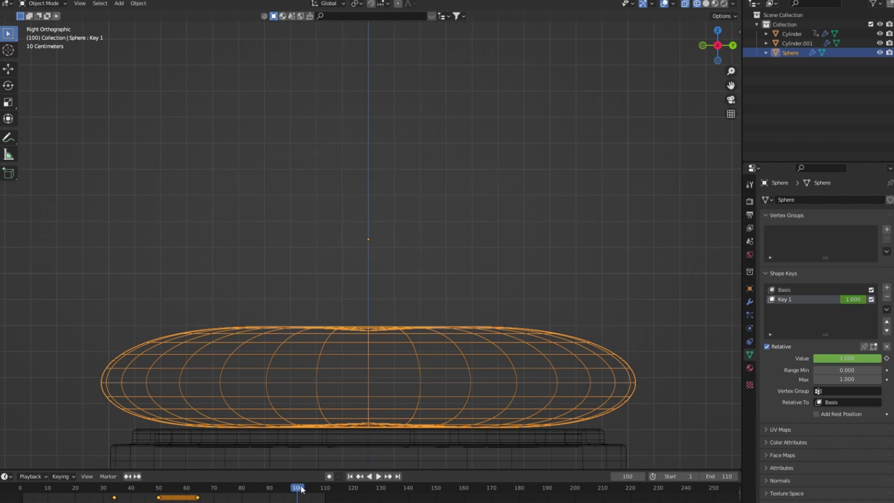
scroll(406, 295, "down", 5)
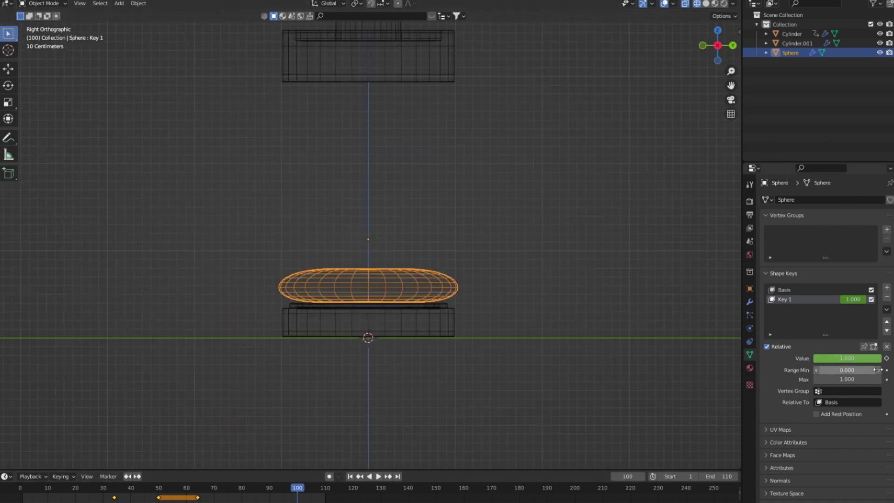
left_click_drag(861, 356, 813, 358)
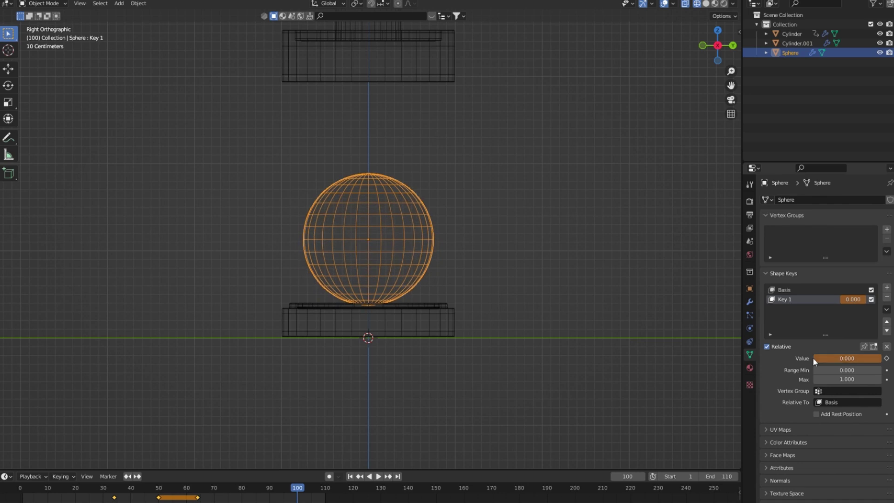
left_click(887, 358)
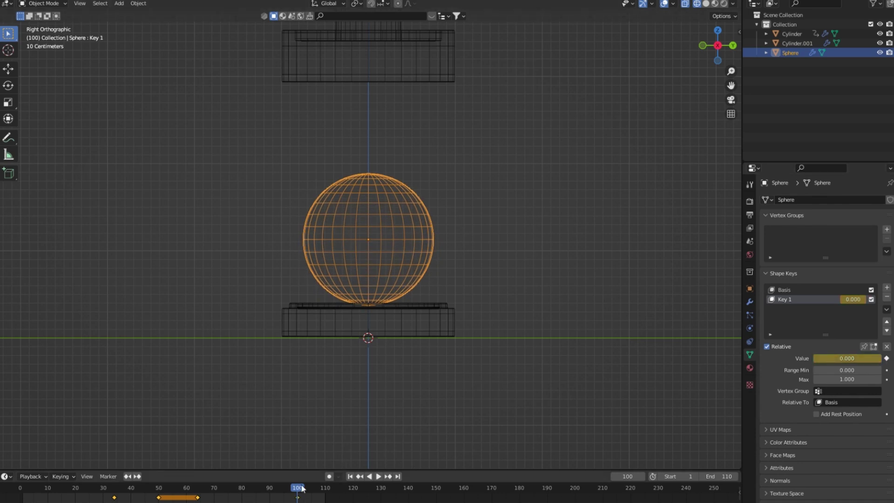
- Play the animation from the first frame and review it in solid shading from a perspective angle
left_click(359, 477)
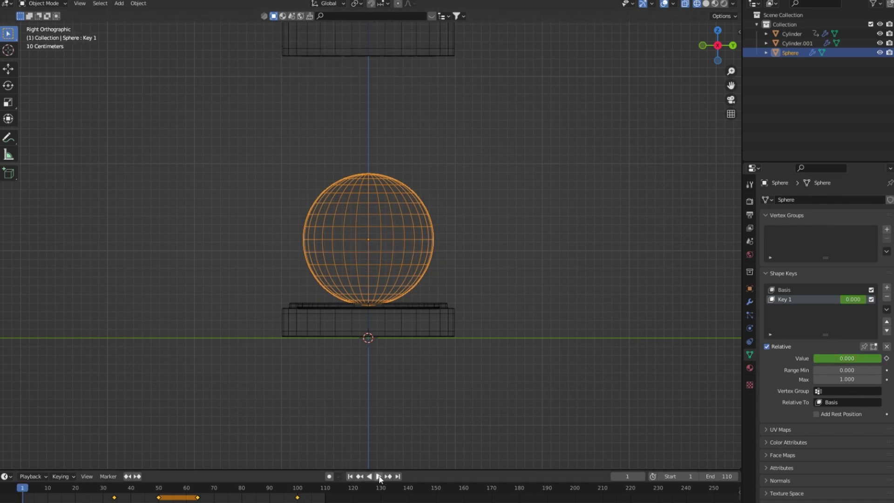
left_click(378, 476)
middle_click_drag(410, 433, 620, 166)
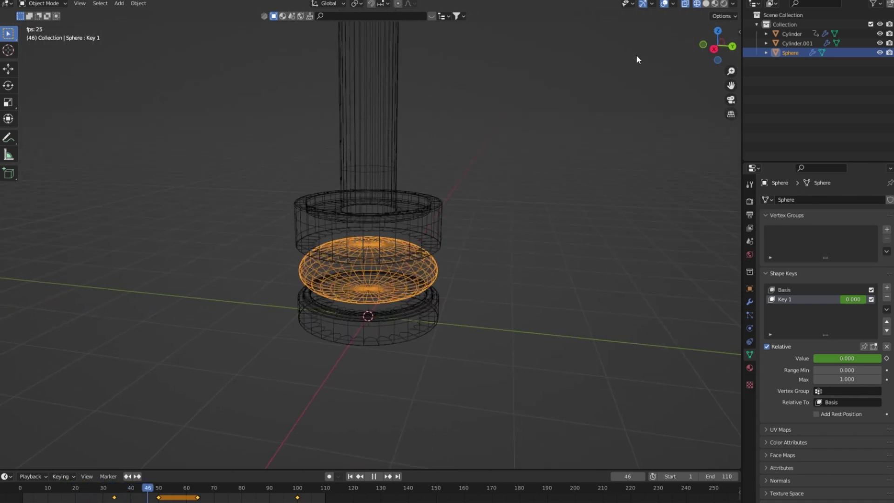
left_click(706, 3)
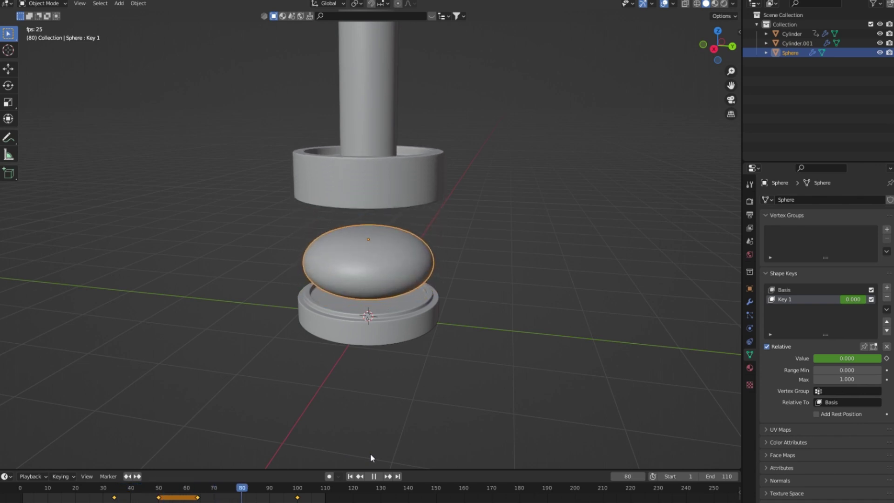
key("space")
scroll(367, 293, "down", 1)
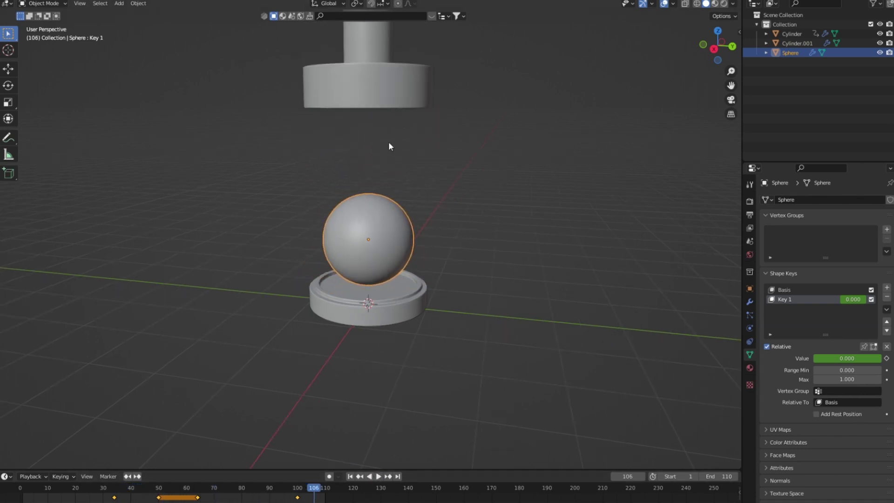
- Shift the sphere's round Key 1 keyframe to frame 105 and play it back
left_click(401, 101)
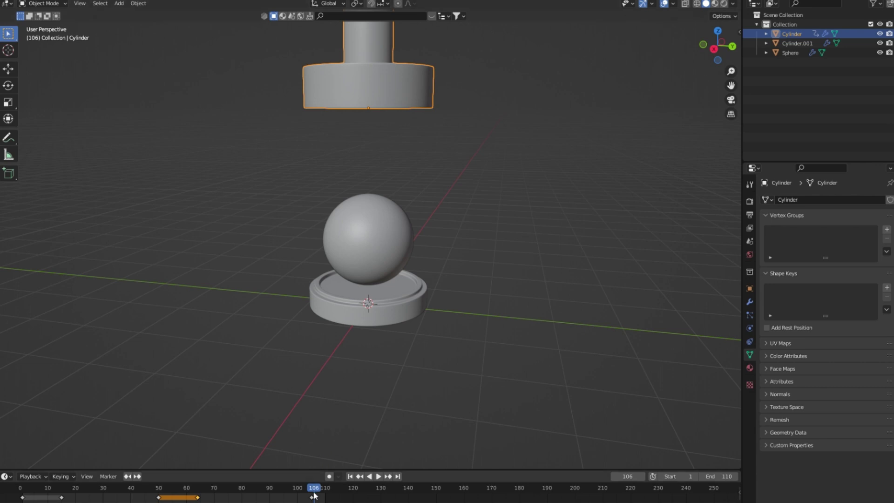
left_click_drag(314, 496, 311, 496)
left_click(355, 232)
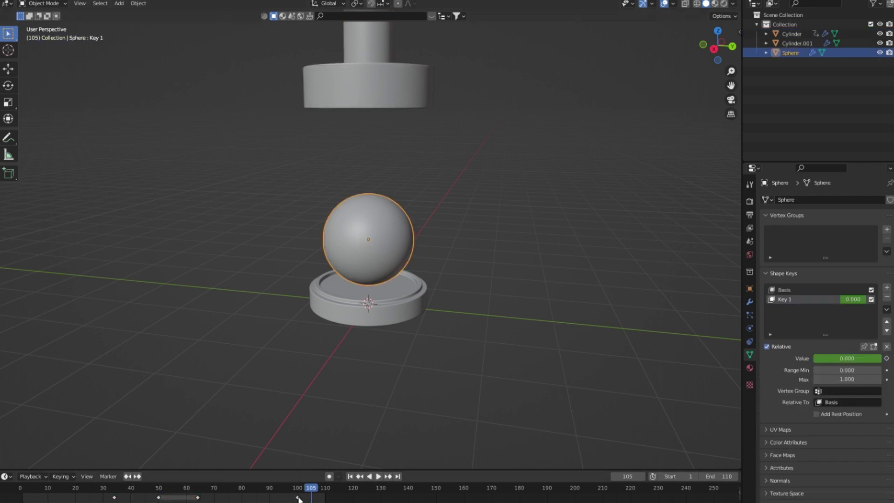
left_click_drag(298, 499, 313, 499)
key("space")
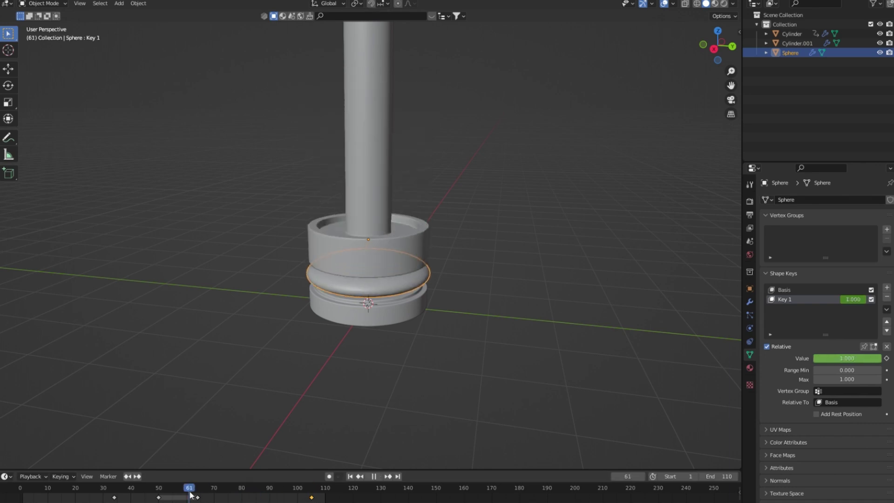
- Check the squeeze timing, move the round keyframe earlier to frame 89, and replay
left_click_drag(212, 486, 214, 487)
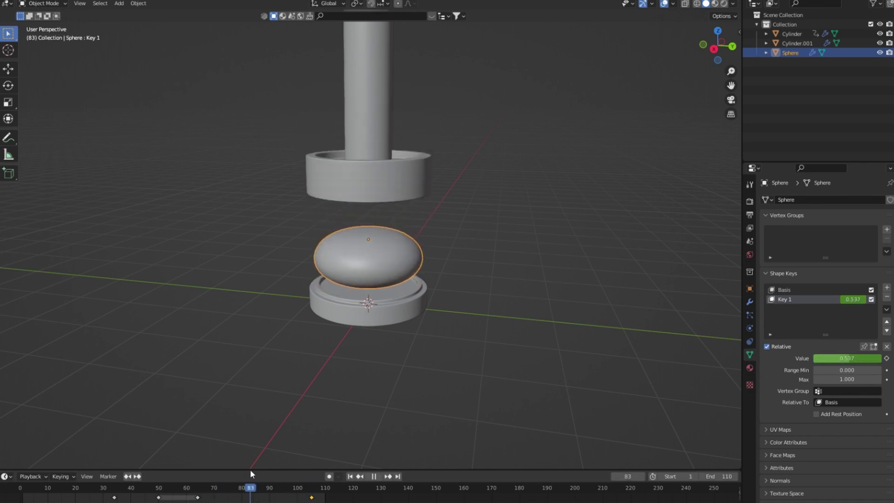
key("space")
middle_click_drag(272, 408, 190, 501)
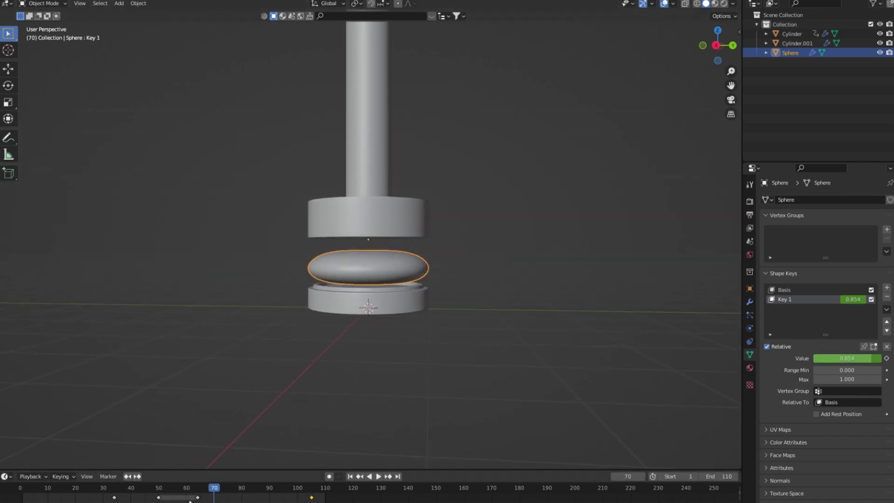
key("space")
key("space")
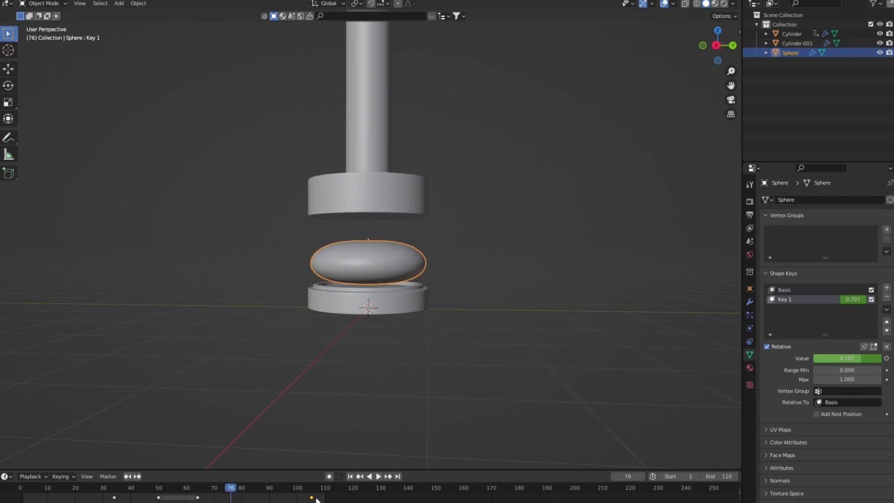
left_click_drag(316, 498, 272, 498)
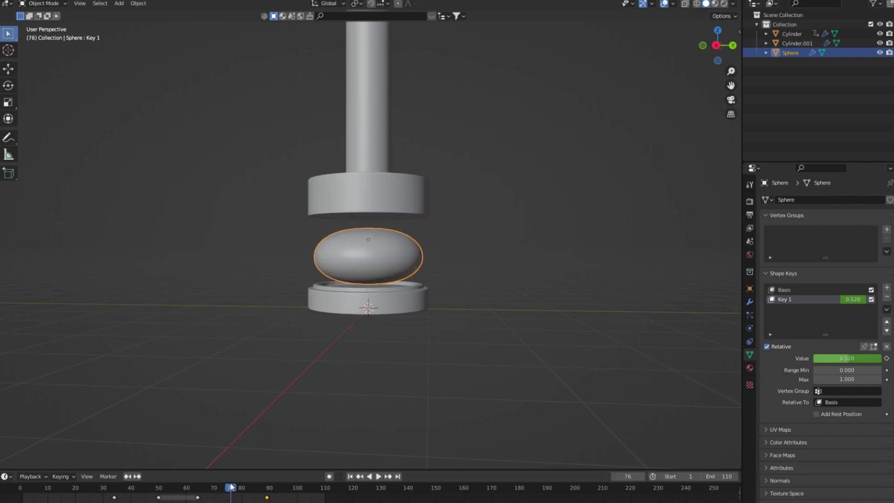
key("space")
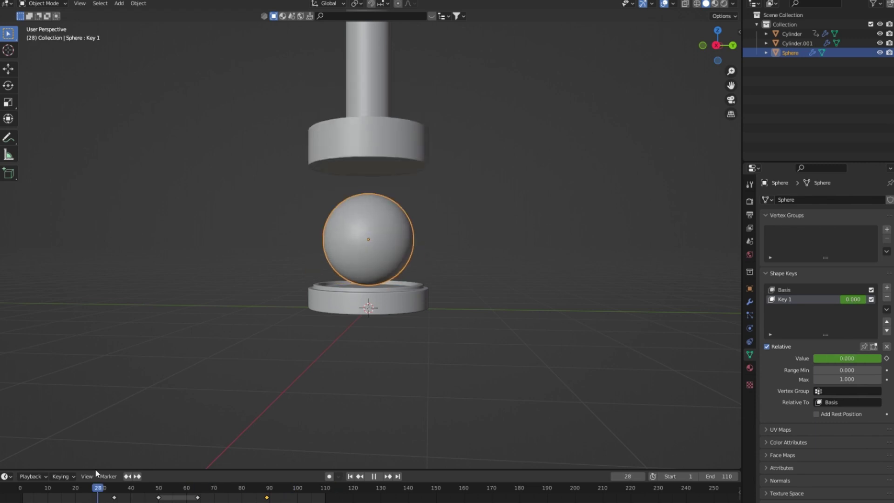
key("space")
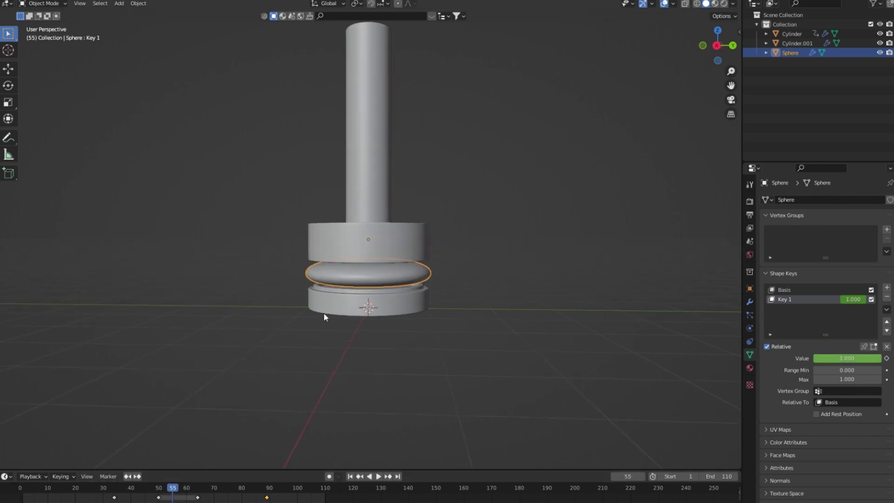
mouse_move(324, 317)
middle_mouse_down()
mouse_move(363, 354)
mouse_move(334, 316)
mouse_move(353, 340)
middle_mouse_up()
- Zoom in on the side view and enter Edit Mode on the sphere in wireframe shading
scroll(353, 313, "up", 3)
scroll(368, 350, "up", 2)
scroll(381, 358, "up", 2)
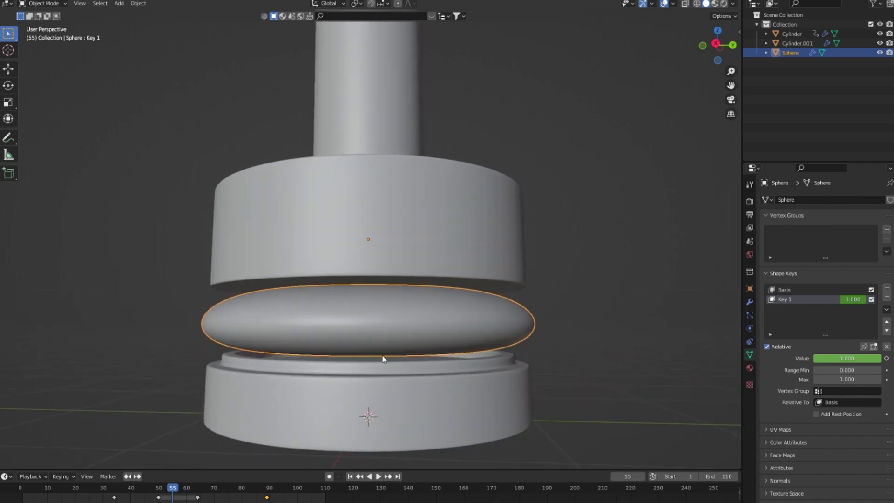
key("KP_3")
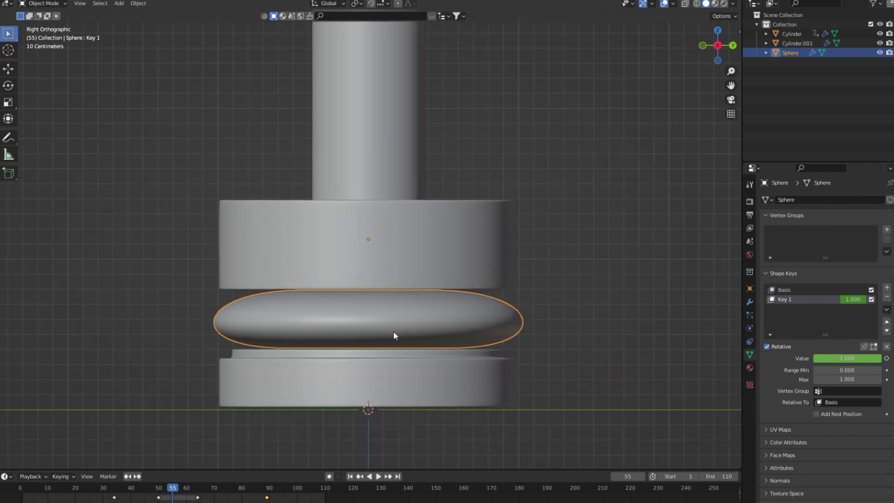
scroll(393, 331, "up", 1)
scroll(393, 333, "up", 4)
key("Tab")
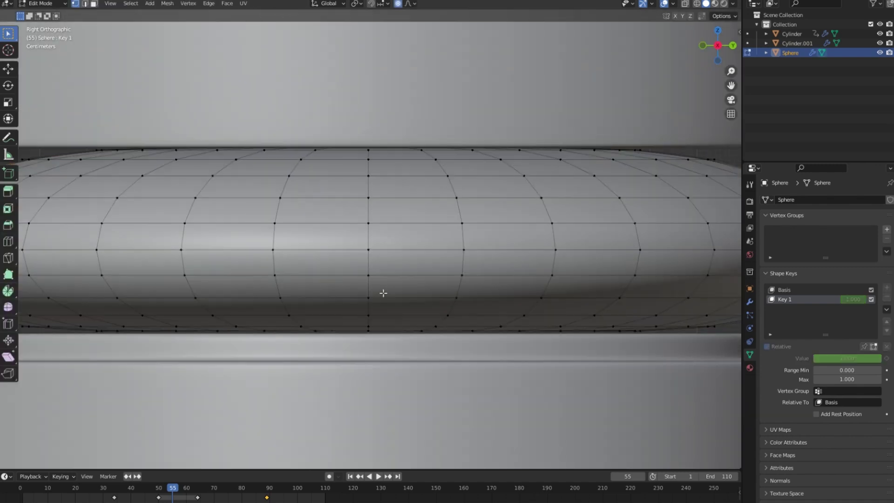
left_click(697, 4)
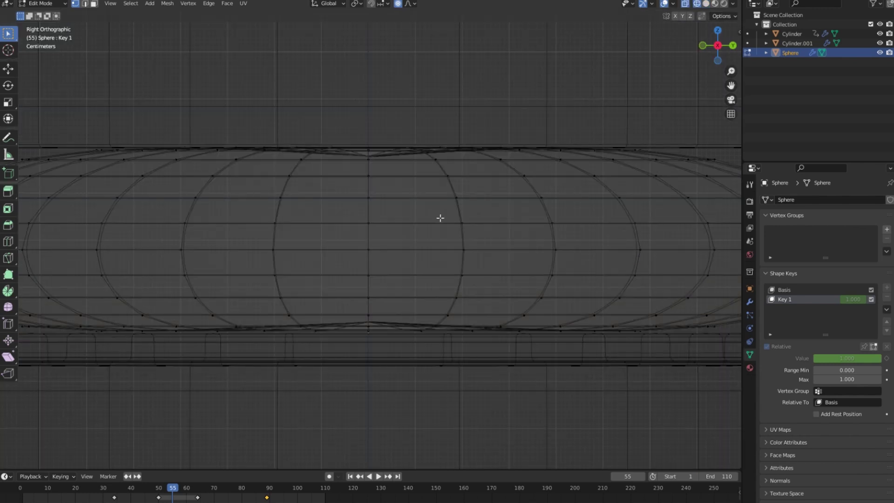
- From the front view, lower the whole Key 1 sphere mesh slightly, then scrub to frame 103
middle_click_drag(440, 218, 432, 224)
scroll(433, 222, "down", 3)
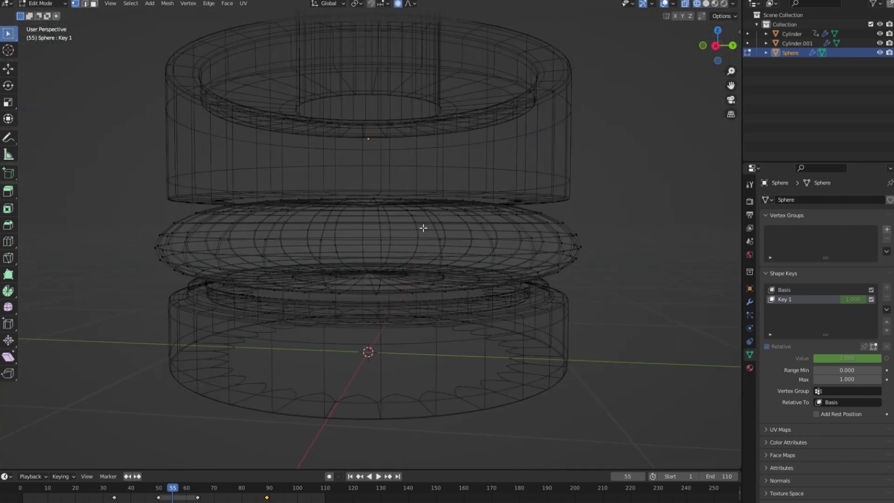
key("KP_1")
scroll(352, 247, "up", 1)
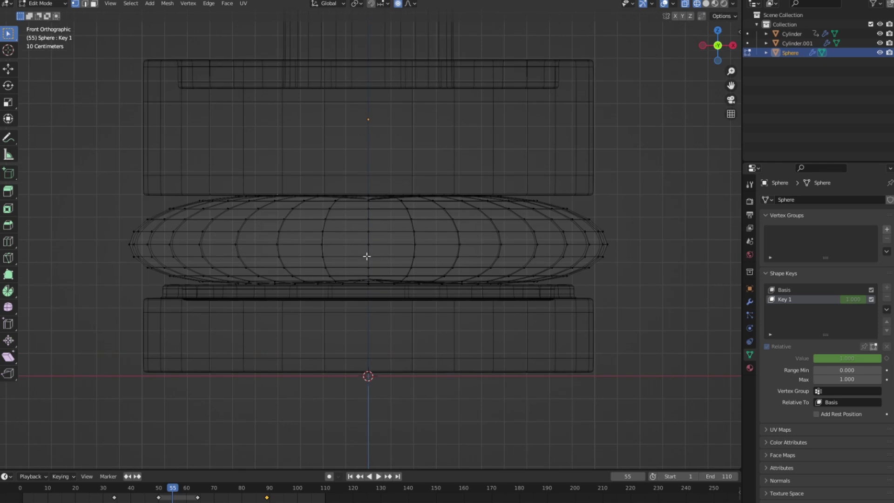
scroll(367, 257, "up", 2)
key("a")
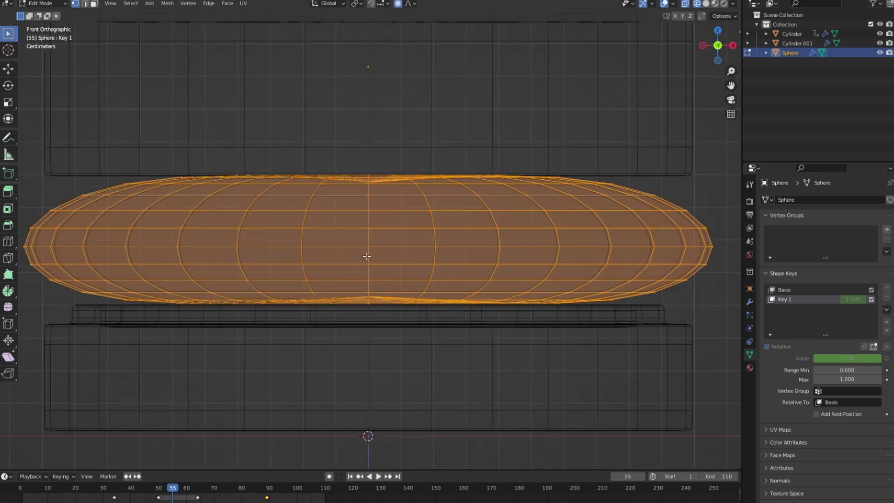
key("g")
left_click(367, 259)
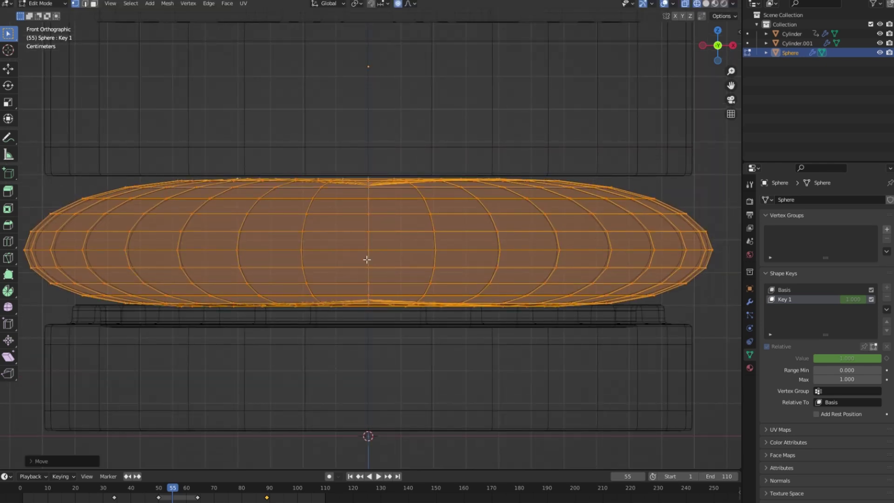
key("Tab")
left_click_drag(170, 493, 306, 465)
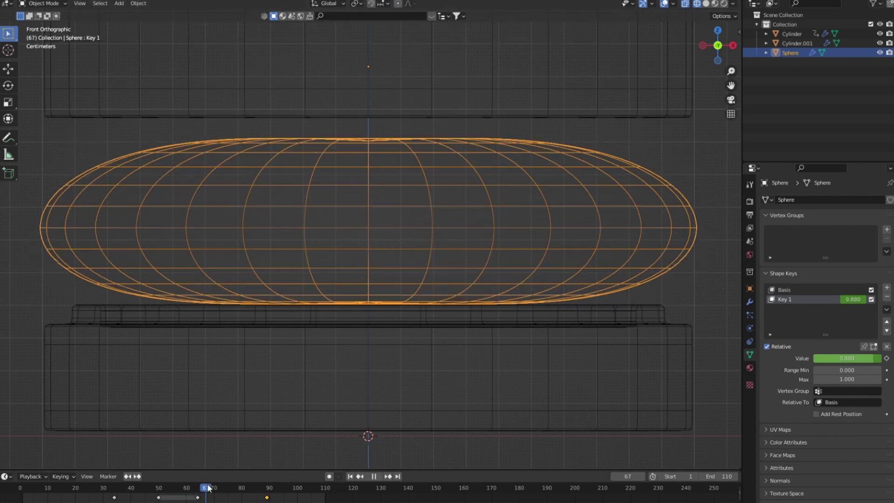
- Raise the sphere slightly and play to the squashed frame to check it
scroll(354, 308, "down", 1)
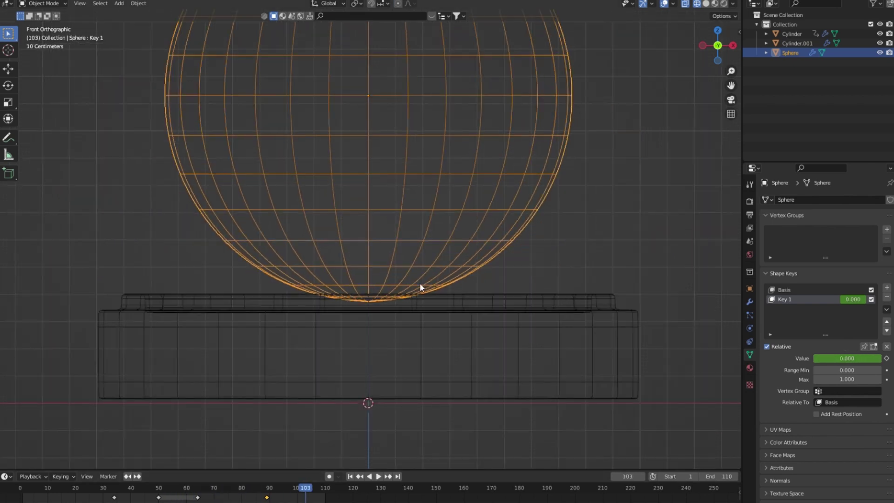
scroll(414, 284, "down", 3)
scroll(413, 284, "down", 2)
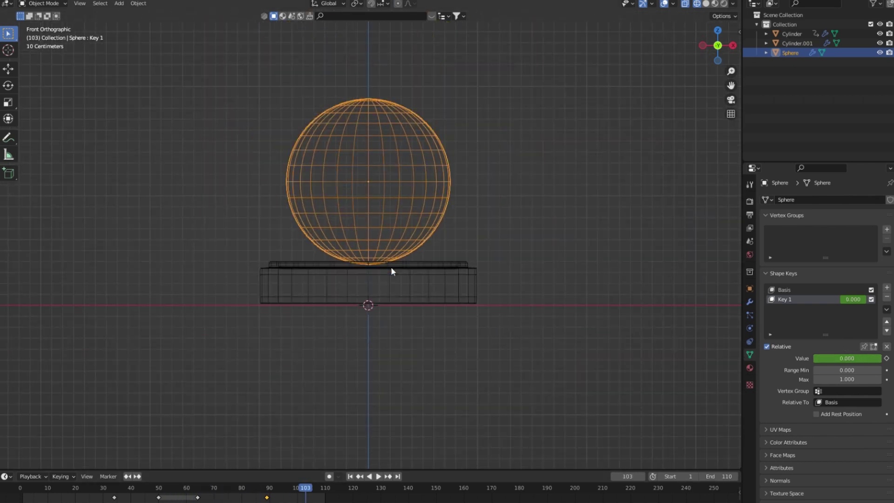
left_click_drag(384, 257, 385, 255)
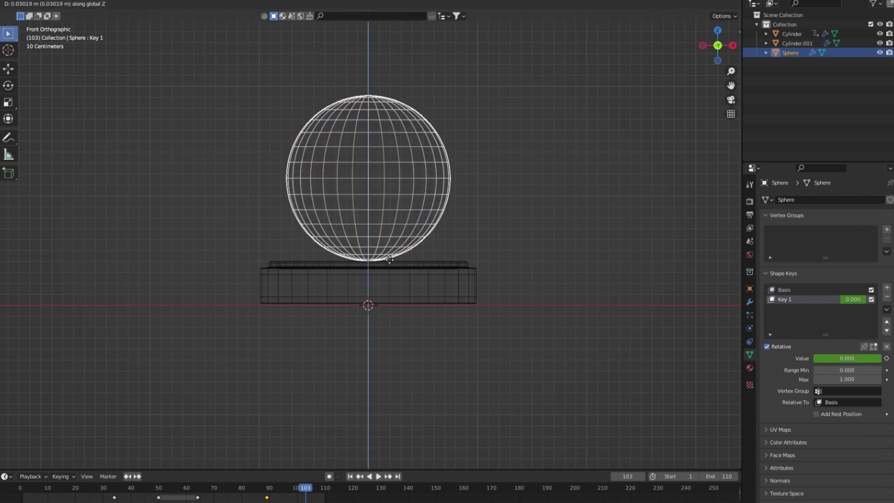
key("space")
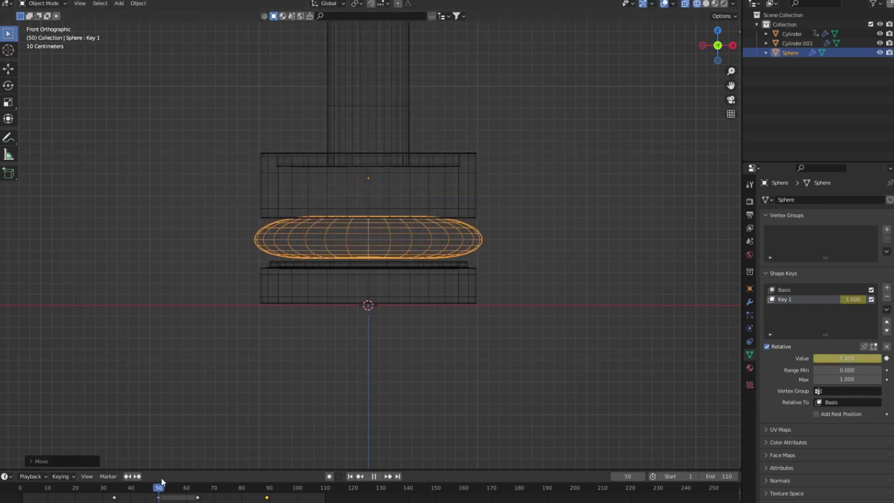
key("Escape")
- Reselect the sphere and lower it along the Z axis
scroll(326, 288, "up", 4)
scroll(338, 278, "up", 4)
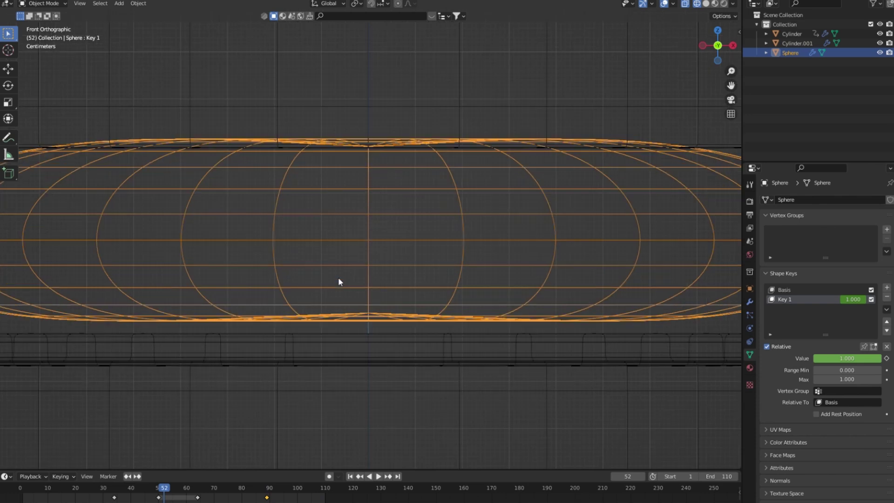
left_click(347, 340)
key("alt+a")
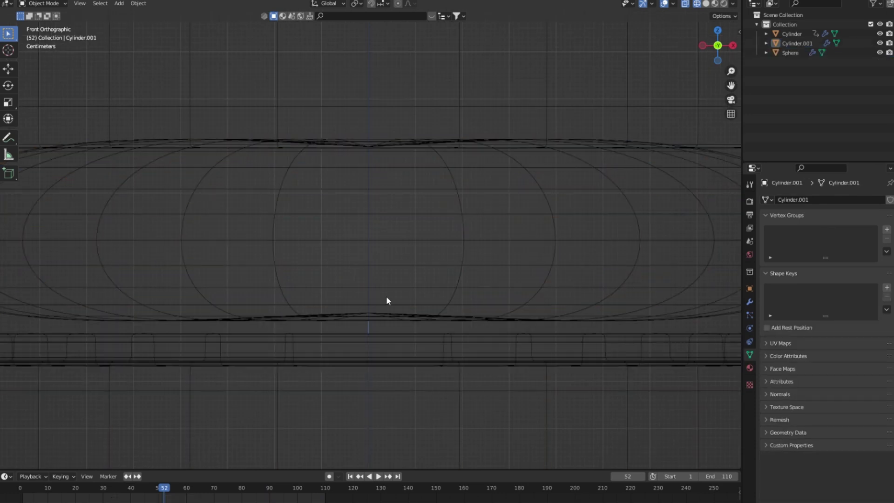
left_click(370, 292)
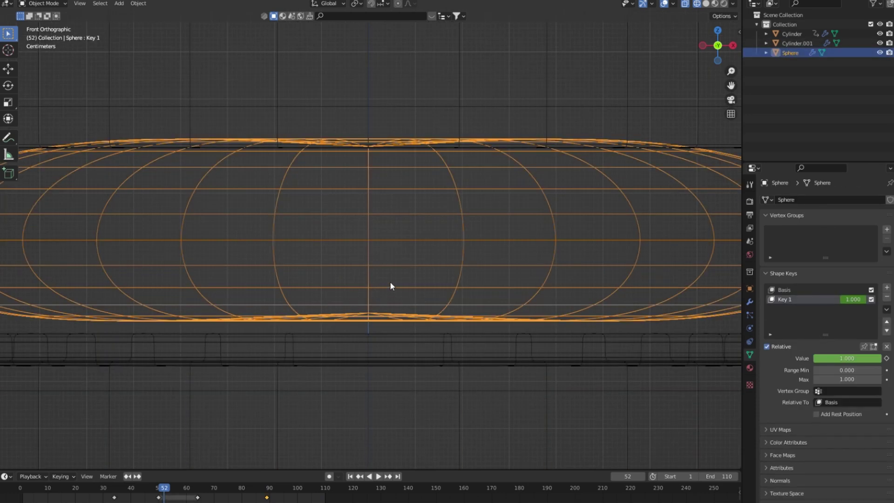
key("g")
key("z")
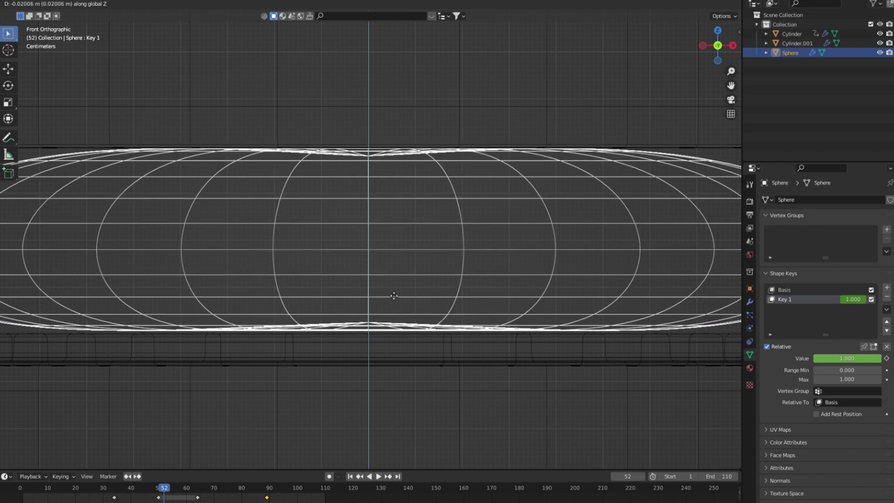
left_click(394, 295)
scroll(390, 295, "down", 2)
- Toggle Edit Mode on the sphere and check its round shape at frame 21
key("Tab")
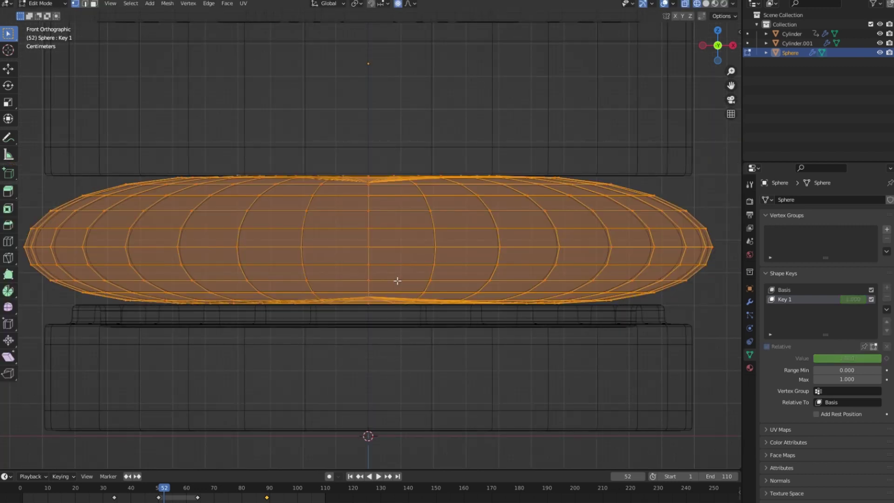
key("Tab")
scroll(428, 374, "down", 2)
key("Tab")
left_click(394, 426)
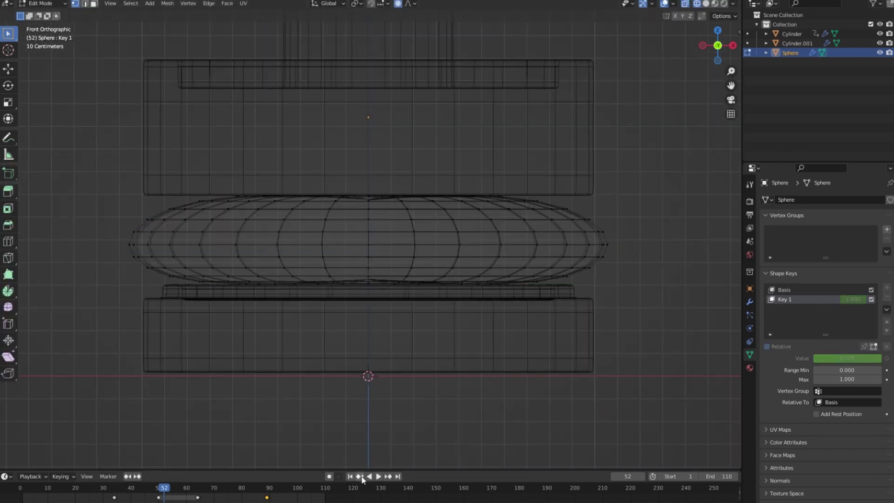
left_click_drag(162, 494, 79, 490)
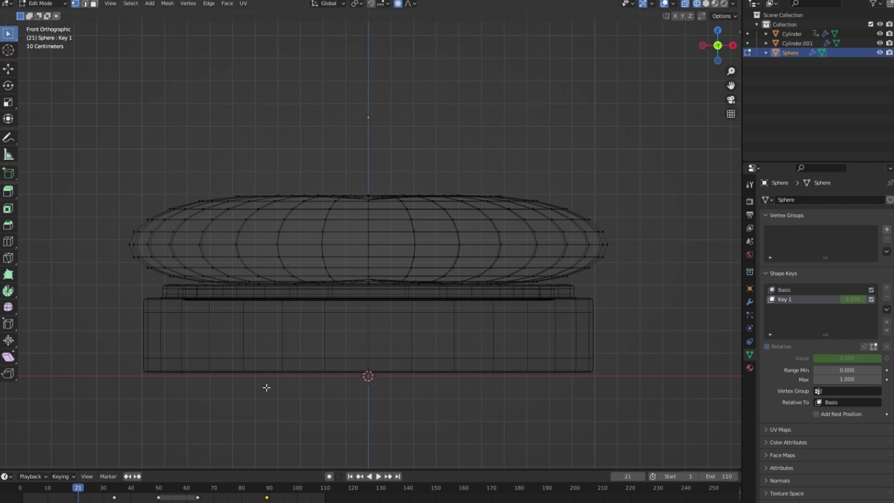
key("Tab")
scroll(470, 220, "down", 3)
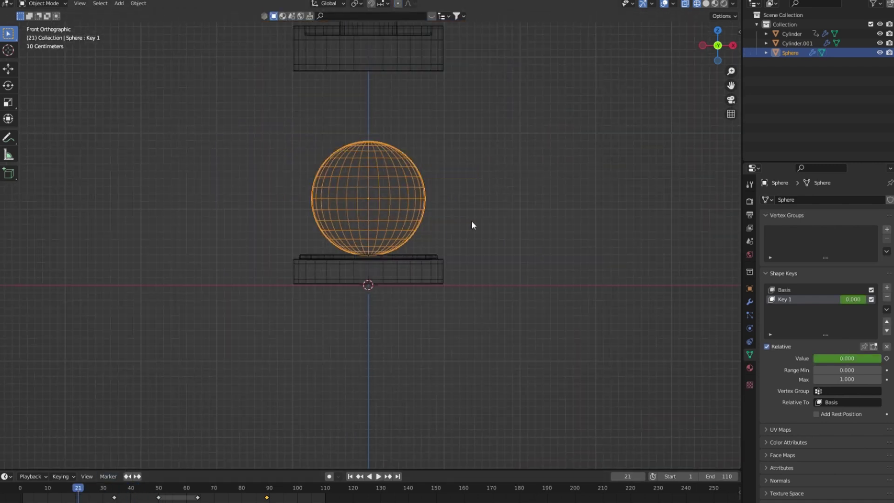
- Briefly isolate the sphere, then show all objects again in solid shading
key("KP_Divide")
key("KP_5")
key("KP_Divide")
left_click(530, 230)
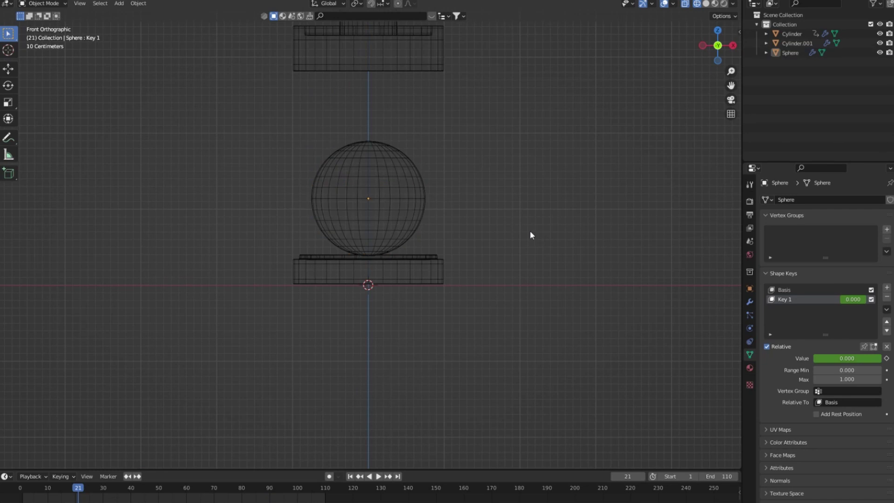
middle_click_drag(574, 134, 624, 38)
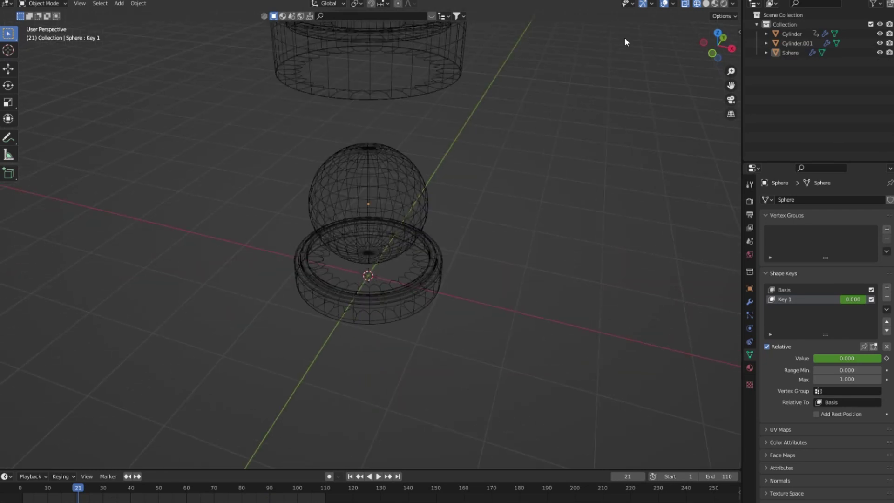
left_click(705, 3)
- Check the squashed sphere at frame 55 and the round one at frame 116, then play
middle_click_drag(461, 237, 103, 471)
left_click_drag(86, 494, 172, 492)
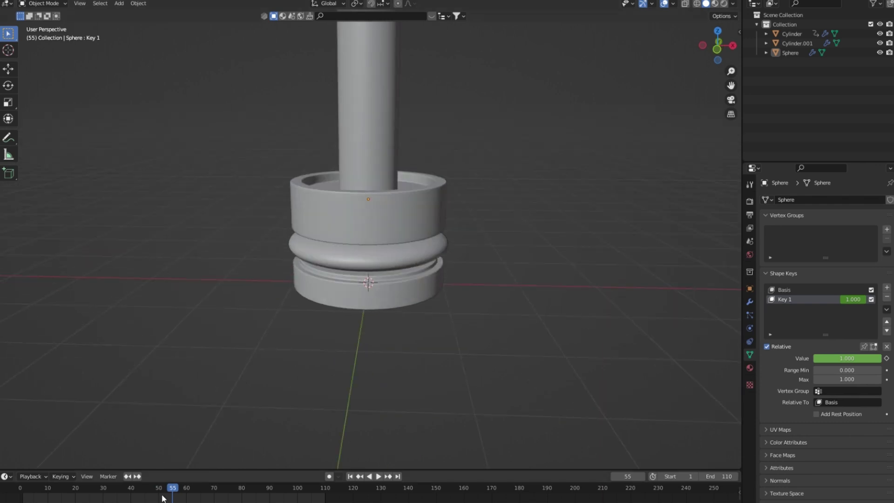
left_click_drag(162, 498, 342, 473)
mouse_move(322, 386)
middle_mouse_down()
mouse_move(353, 361)
mouse_move(249, 476)
middle_mouse_up()
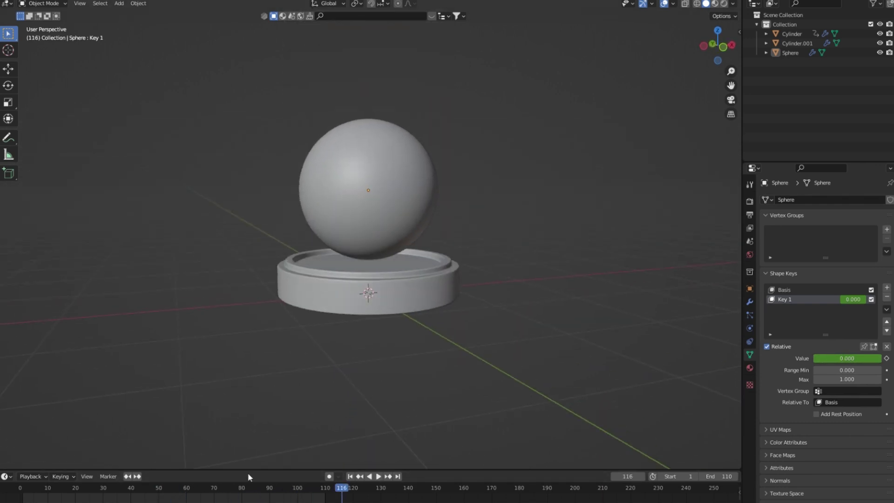
left_click(413, 267)
mouse_move(406, 273)
middle_mouse_down()
mouse_move(365, 269)
mouse_move(359, 289)
middle_mouse_up()
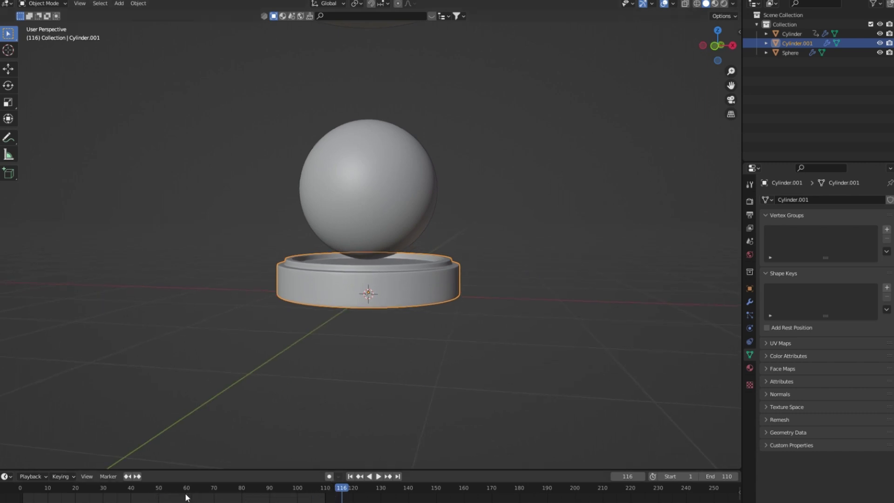
key("space")
mouse_move(340, 446)
middle_mouse_down()
mouse_move(370, 366)
mouse_move(376, 382)
middle_mouse_up()
key("space")
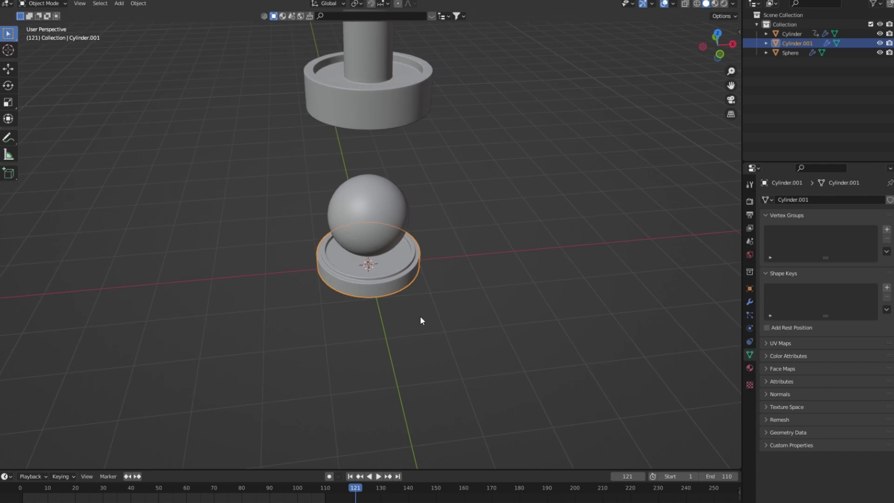
left_click(419, 314)
scroll(419, 315, "down", 3)
- Add a plane under the holders and scale it up
middle_click_drag(415, 318, 424, 322)
key("shift+a")
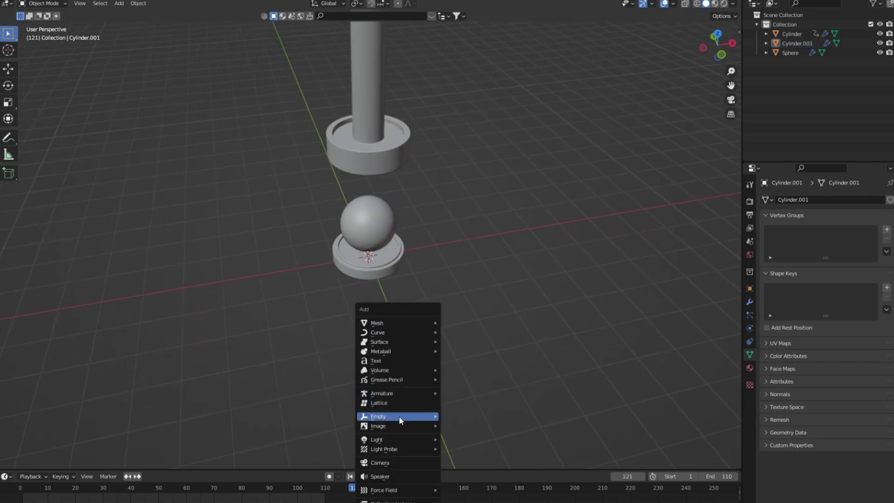
middle_click_drag(521, 268, 409, 268)
scroll(409, 269, "up", 3)
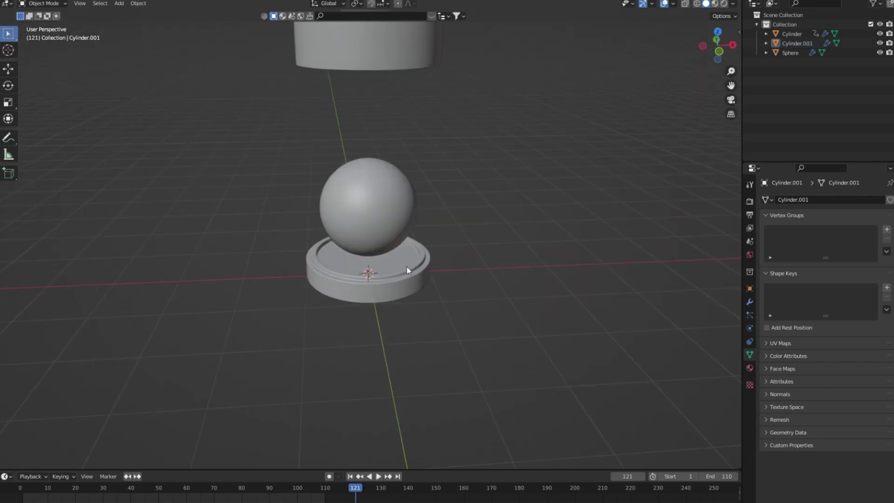
key("shift+a")
left_click(449, 270)
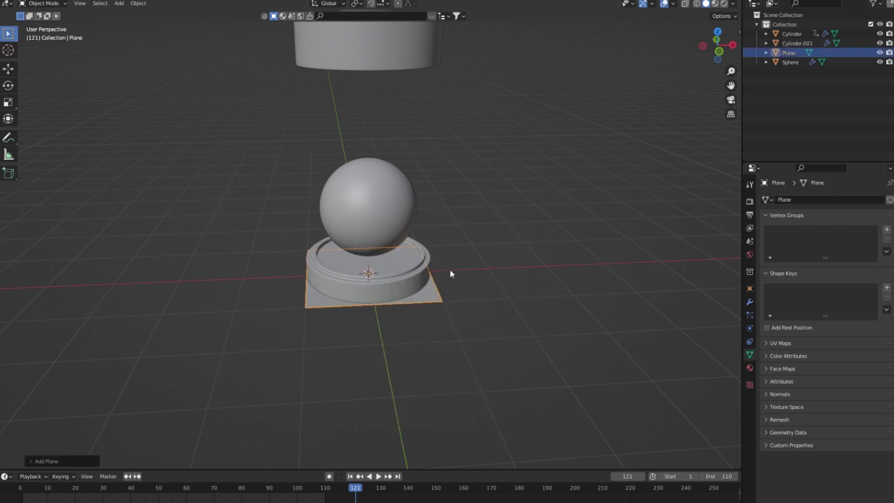
key("s")
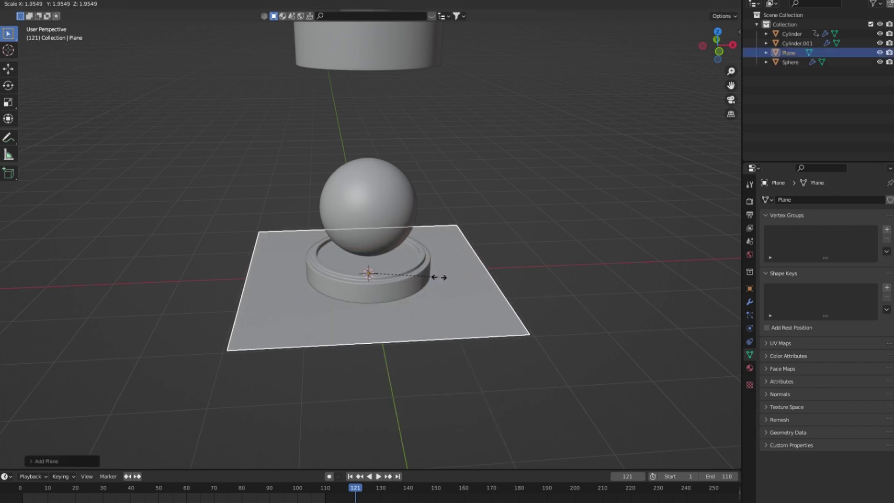
left_click(441, 280)
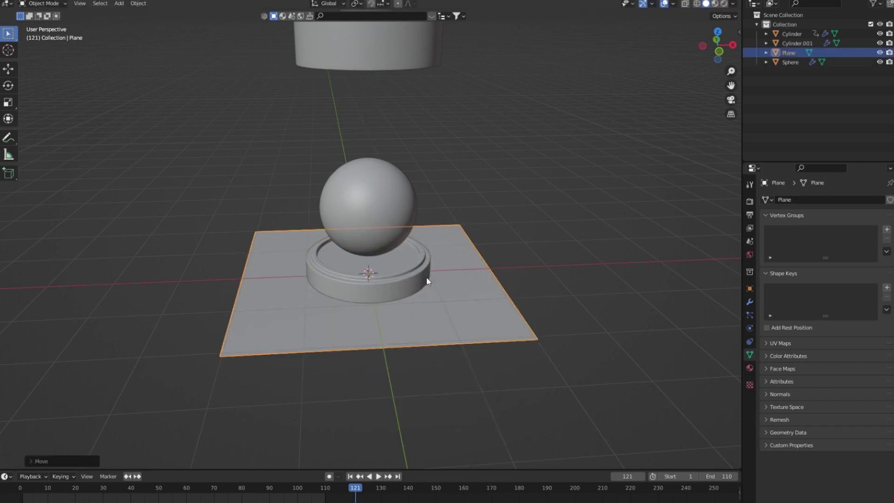
- Enter Edit Mode on the plane, select all, and try a vertical move before cancelling
key("Tab")
left_click(434, 229)
key("a")
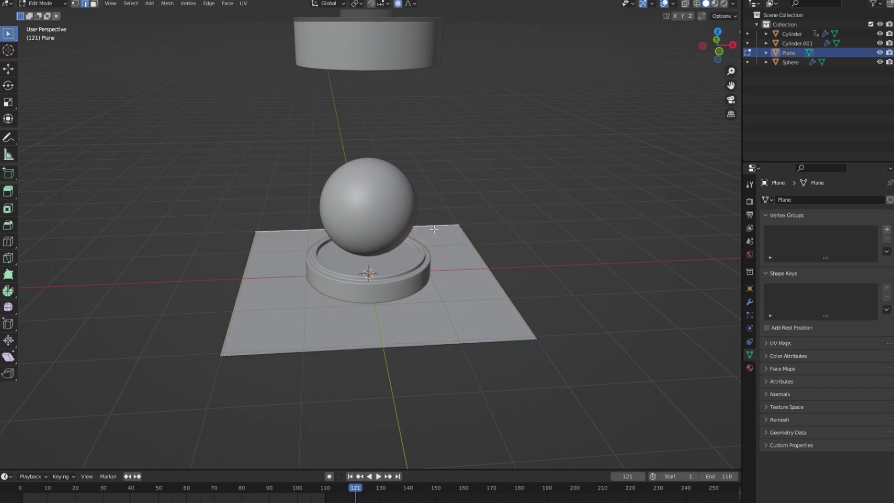
scroll(434, 229, "down", 4)
key("g")
key("z")
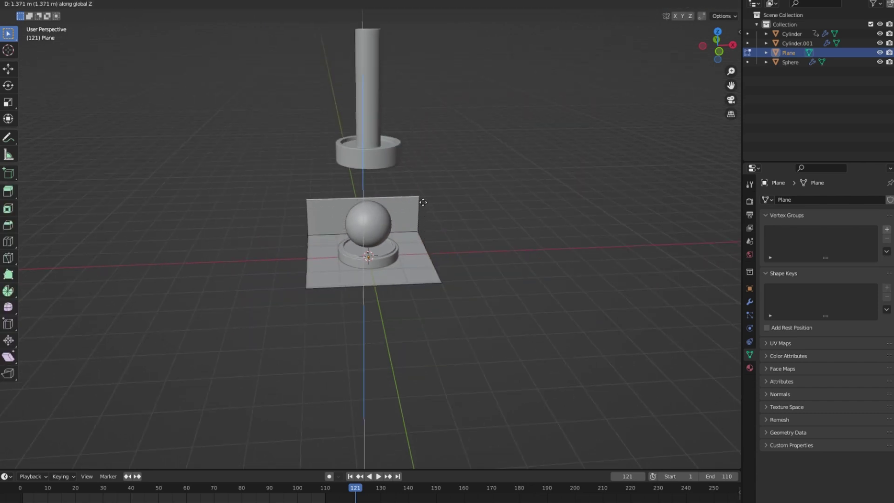
key("Escape")
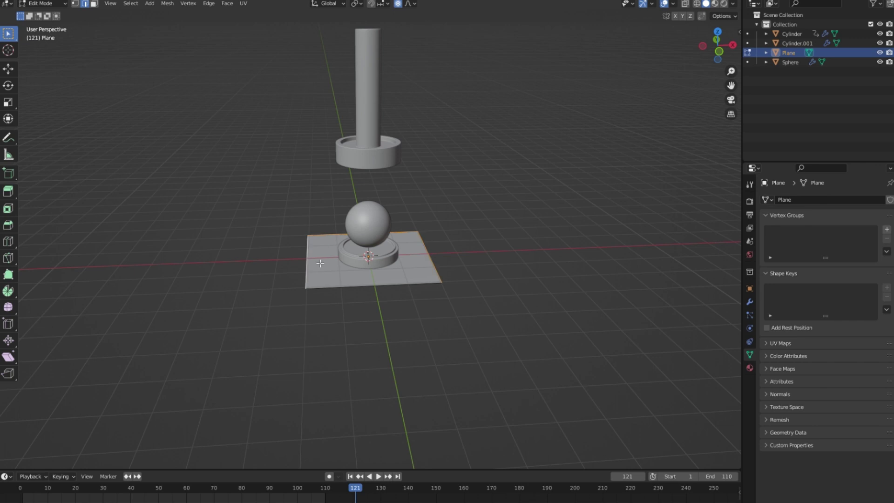
- Extrude the plane's edges straight up into walls and return to Object Mode
key("e")
key("z")
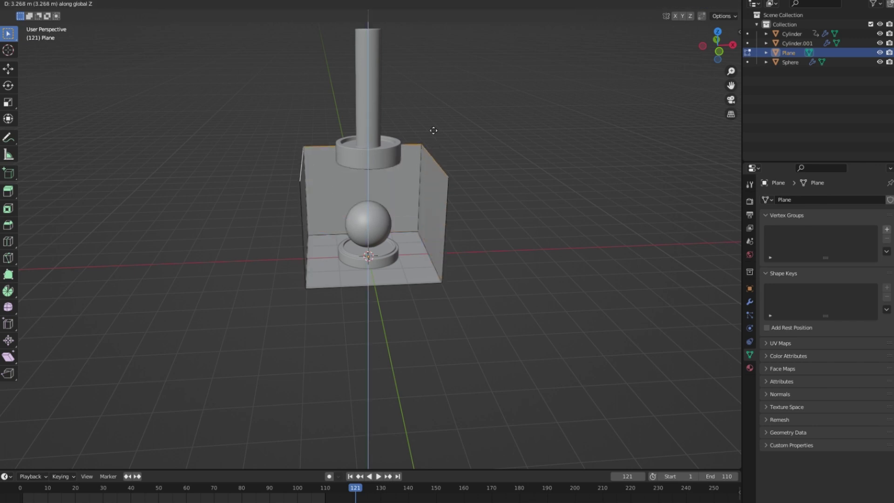
left_click(433, 111)
mouse_move(435, 198)
middle_mouse_down()
mouse_move(475, 172)
mouse_move(433, 199)
middle_mouse_up()
key("Tab")
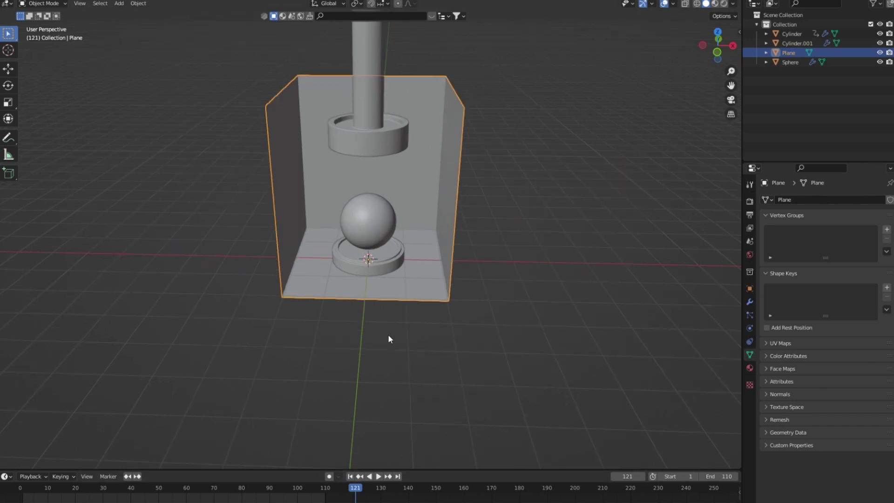
left_click(386, 334)
middle_click_drag(386, 334, 420, 356)
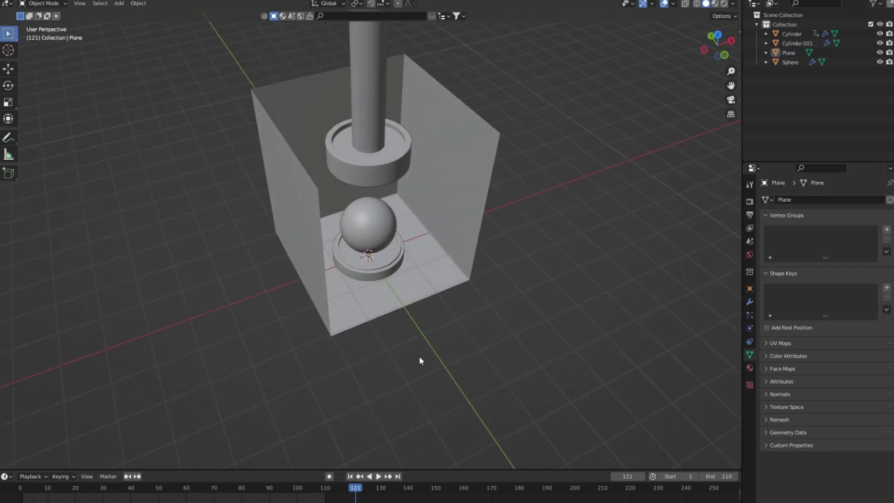
scroll(420, 360, "up", 1)
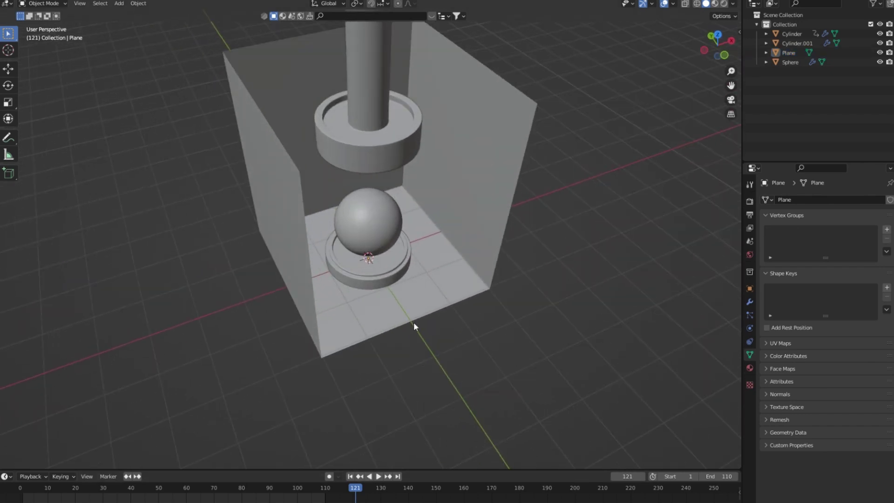
key("shift+a")
- Add a camera, view through it, and set the output resolution X to 1080
left_click(398, 458)
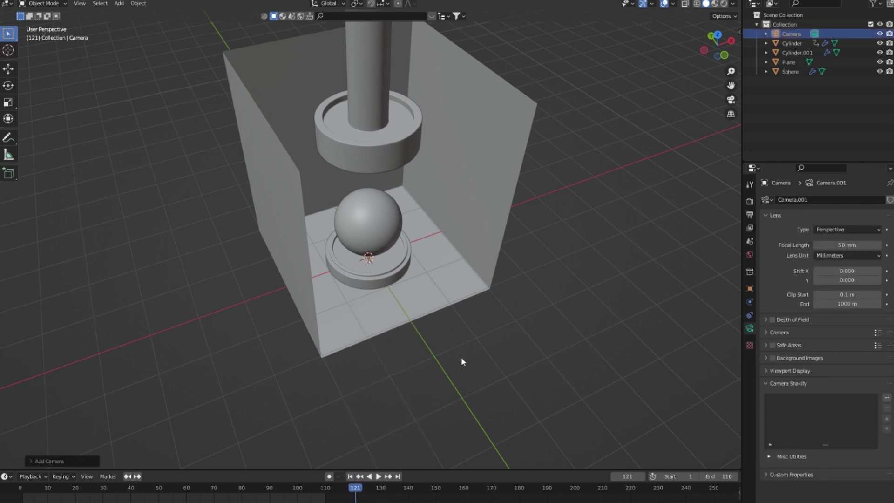
key("ctrl+KP_0")
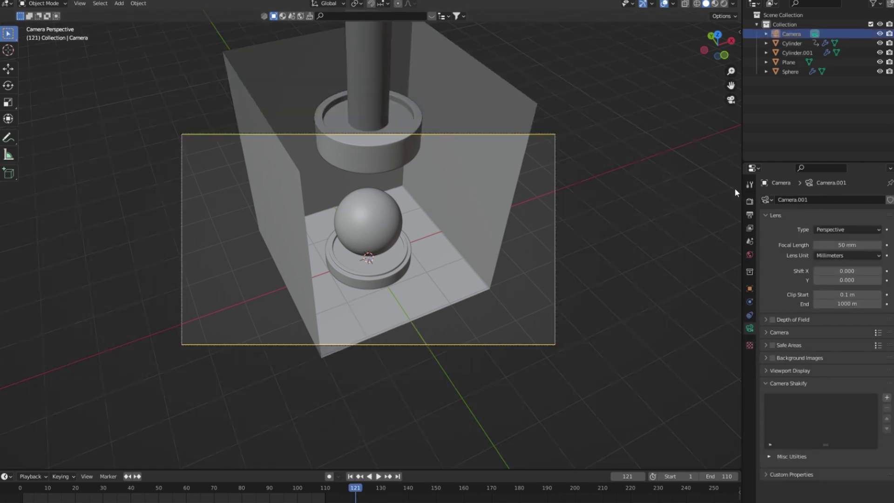
left_click(749, 202)
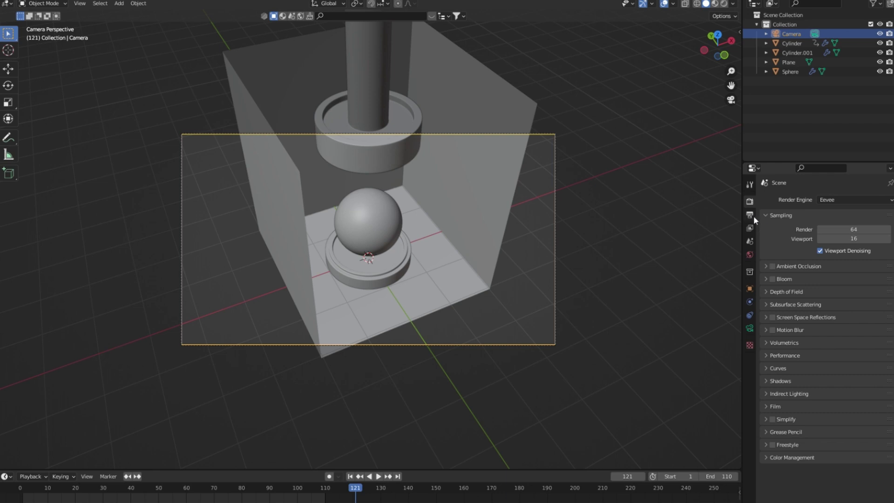
left_click(750, 215)
left_click(850, 213)
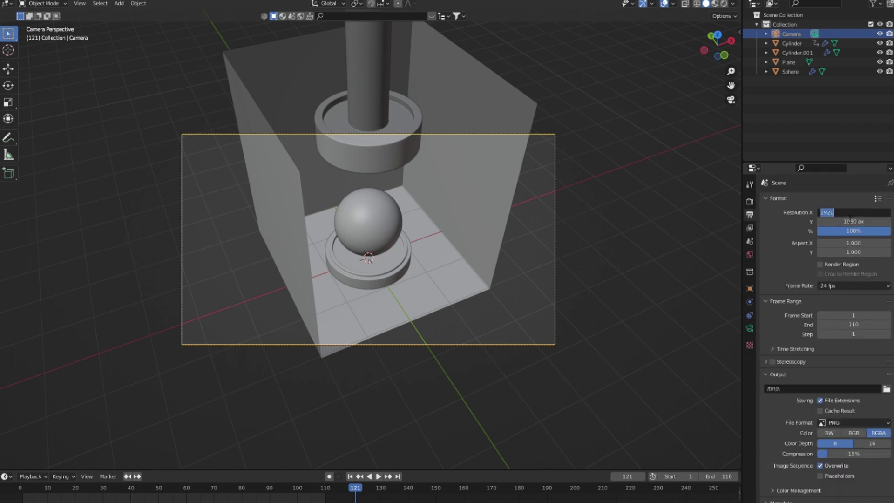
type("0")
key("Return")
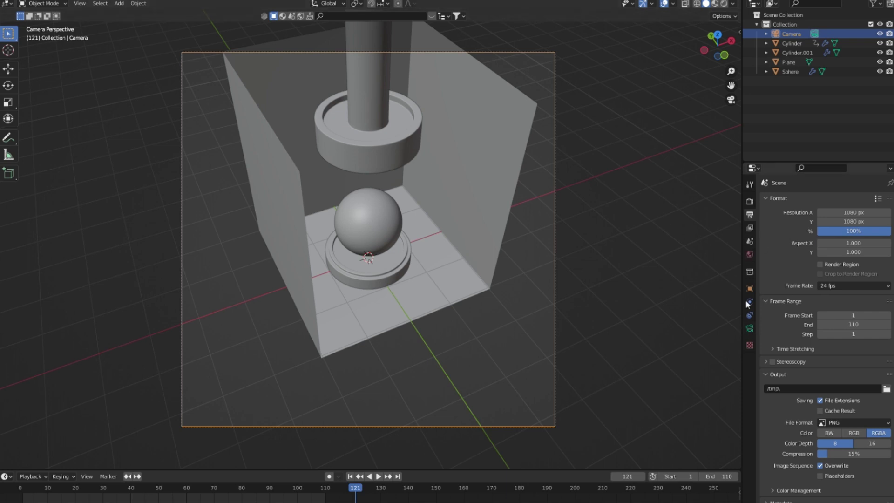
scroll(417, 265, "down", 2)
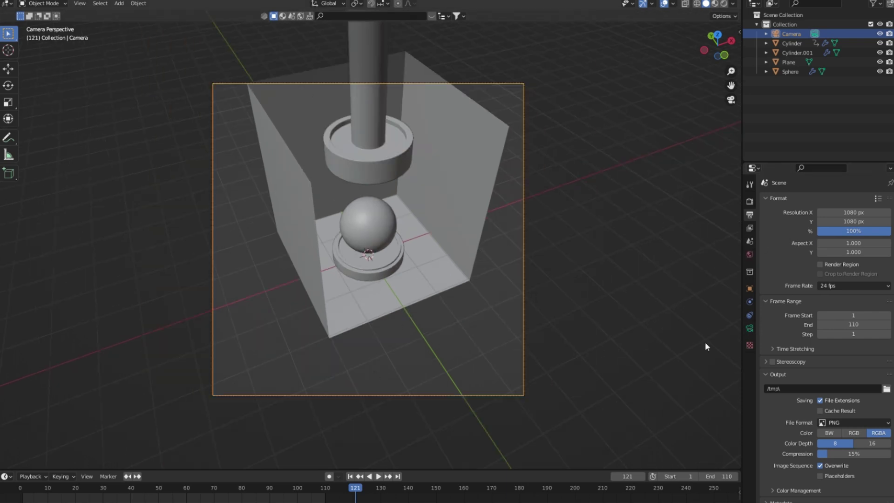
- Set the camera focal length to 60 mm and reposition it vertically and freely
left_click(458, 276)
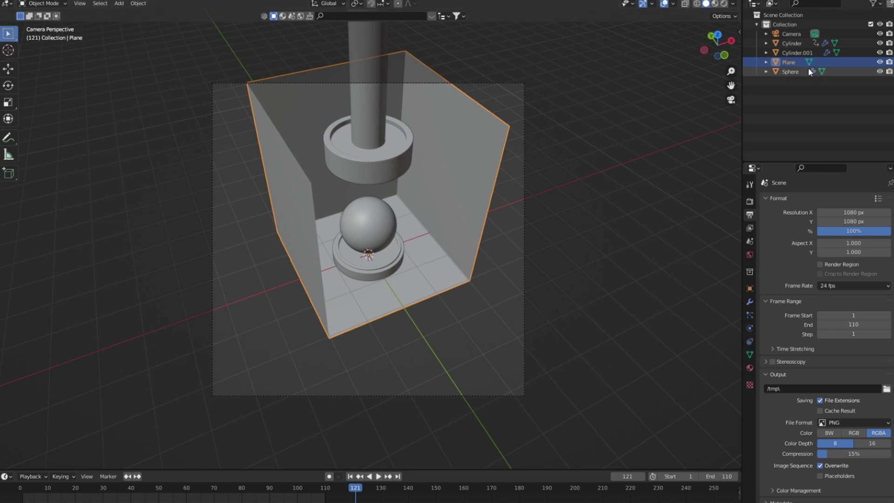
left_click(791, 34)
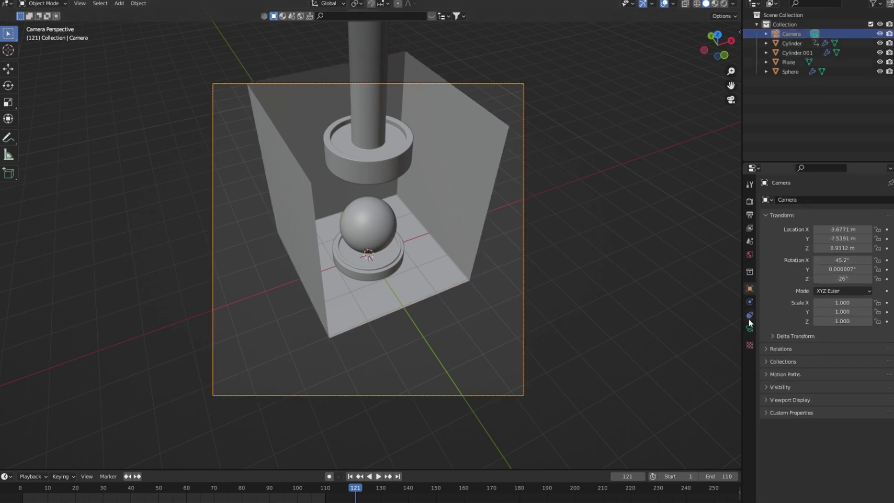
left_click(750, 327)
left_click_drag(847, 245, 866, 245)
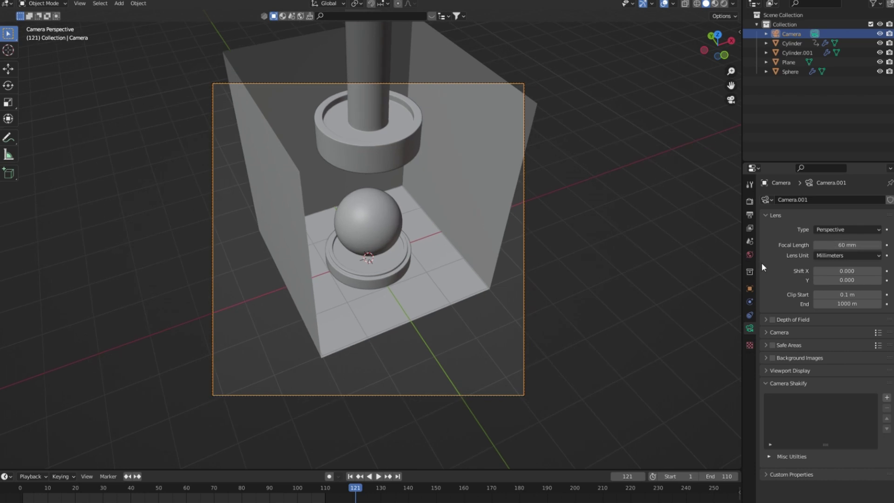
key("g")
key("z")
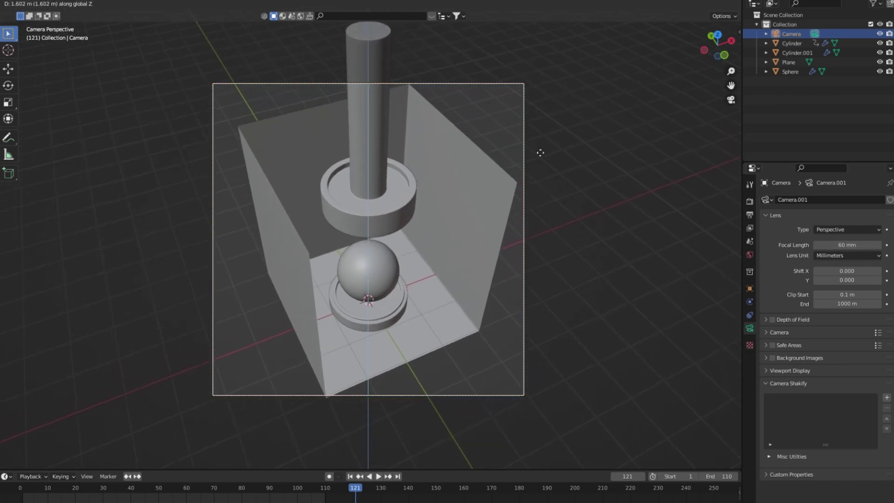
left_click(535, 233)
key("g")
left_click(547, 232)
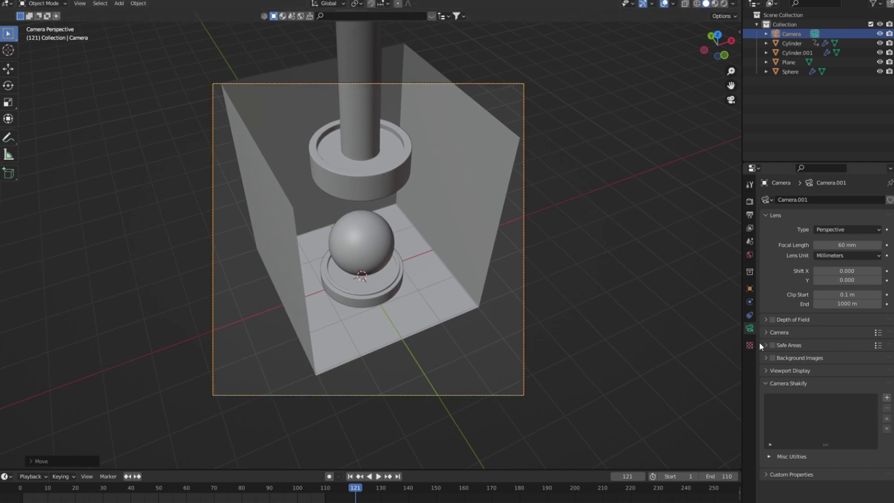
- Set passepartout to 1.0, refine the camera framing, and scrub to frame 112
left_click(766, 370)
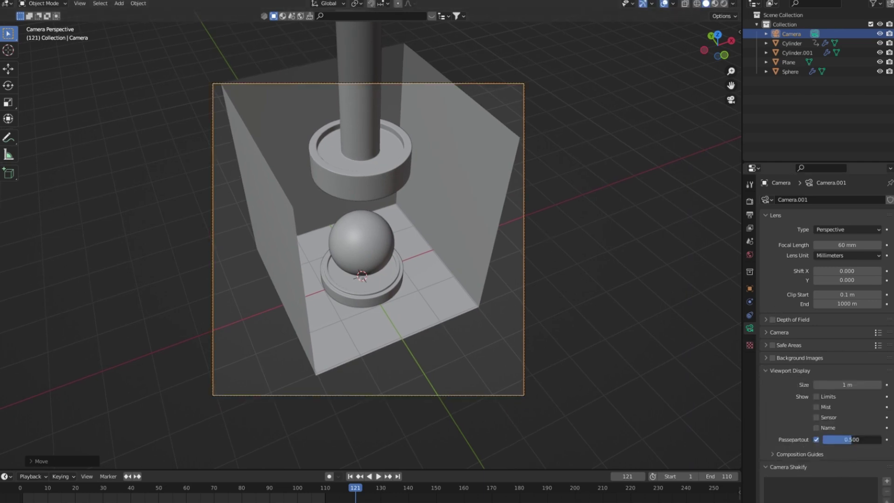
left_click_drag(852, 439, 881, 439)
key("g")
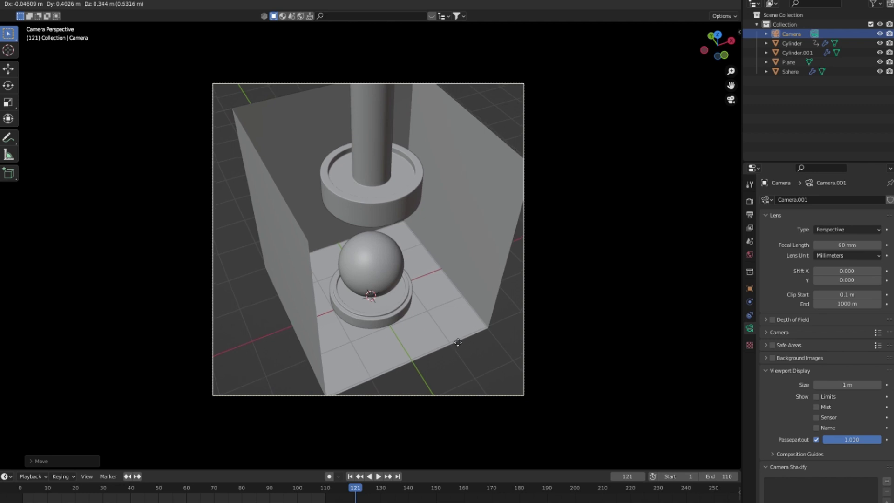
left_click(454, 361)
key("KP_0")
key("space")
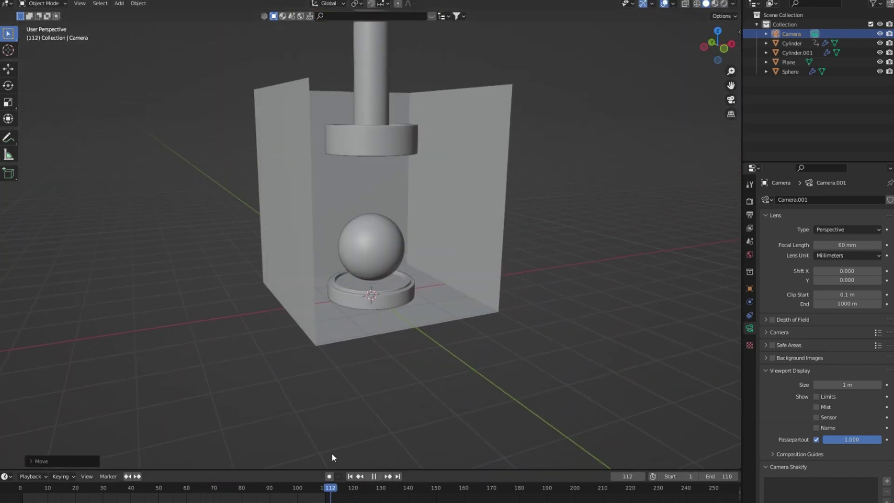
left_click_drag(281, 488, 331, 453)
- Nudge the camera framing, then switch the viewport to Material Preview shading
key("KP_0")
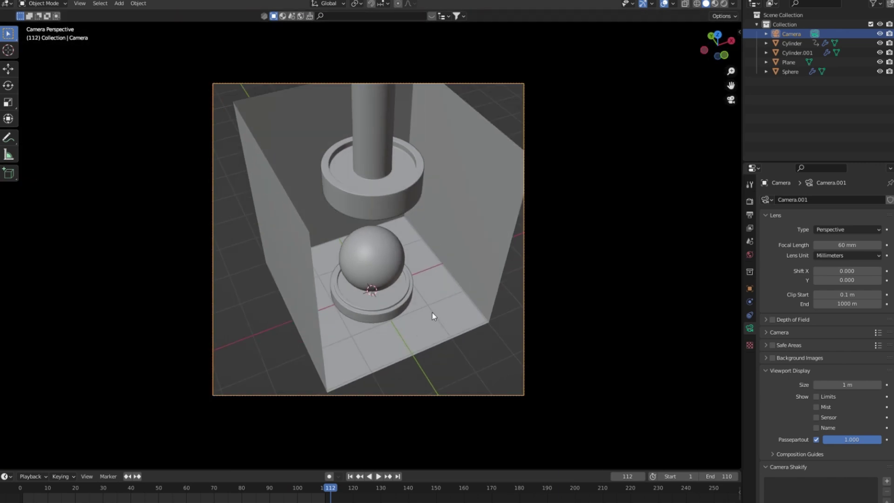
key("g")
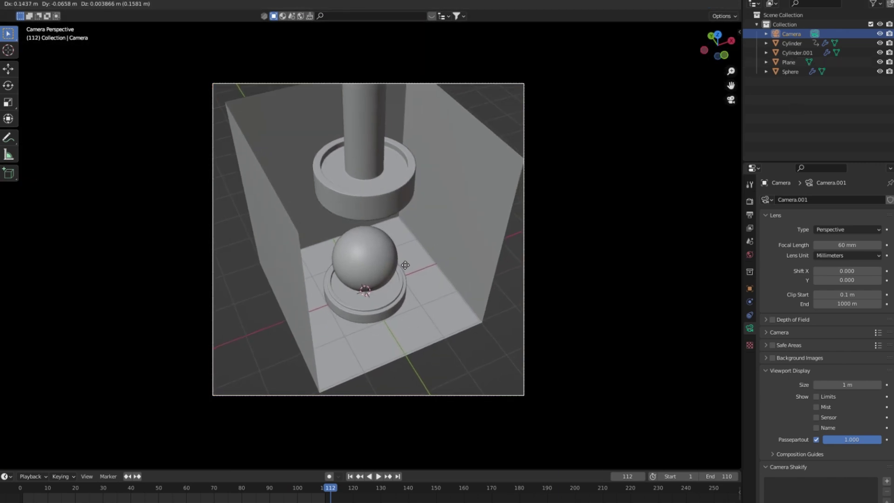
left_click(400, 263)
middle_click_drag(438, 303, 431, 300)
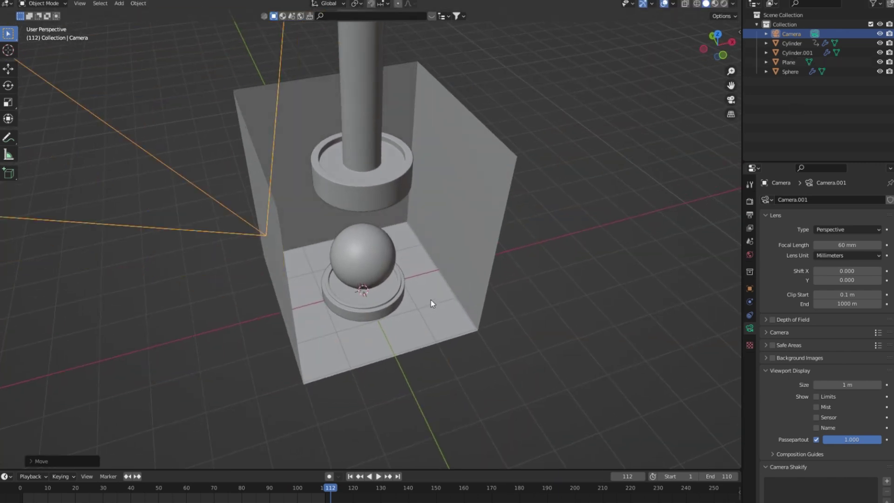
left_click(716, 6)
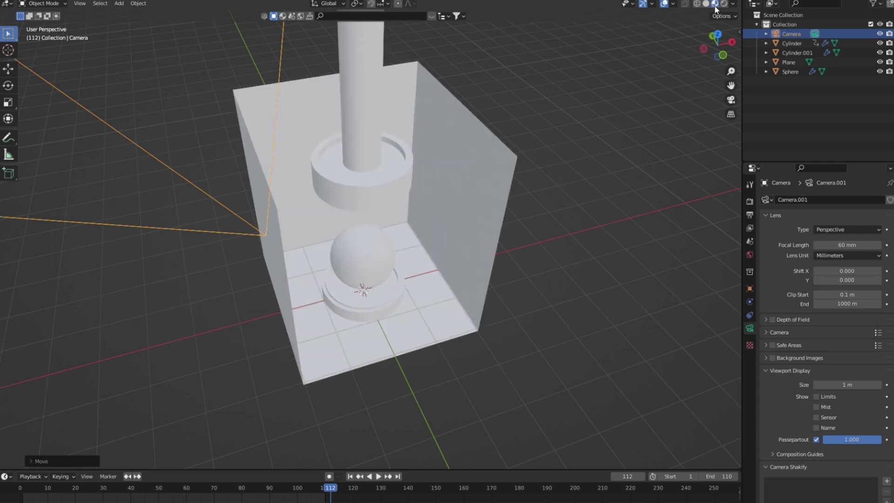
middle_click_drag(449, 229, 431, 208)
left_click(363, 247)
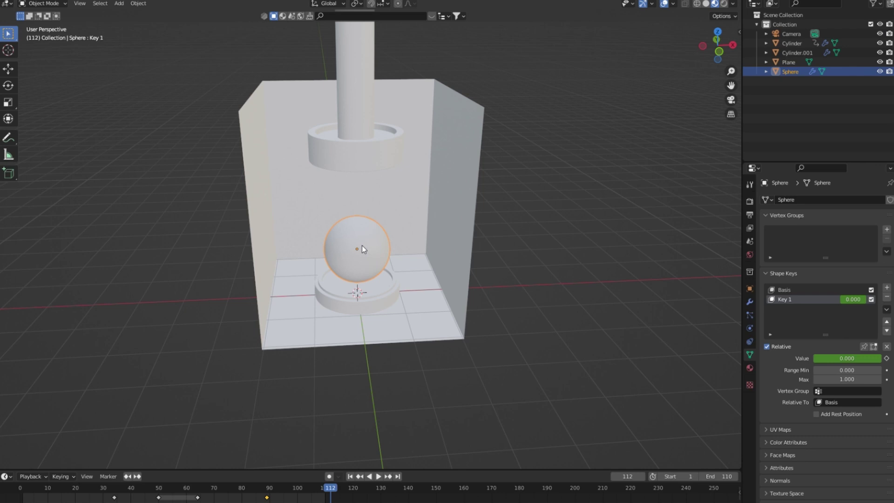
- Isolate the sphere in local view and add a new Principled BSDF material, Material.001
key("KP_Divide")
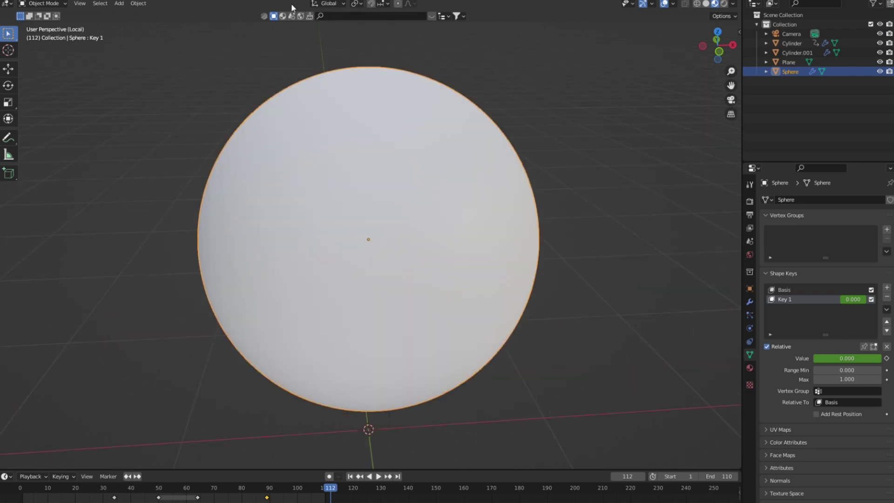
left_click(291, 1)
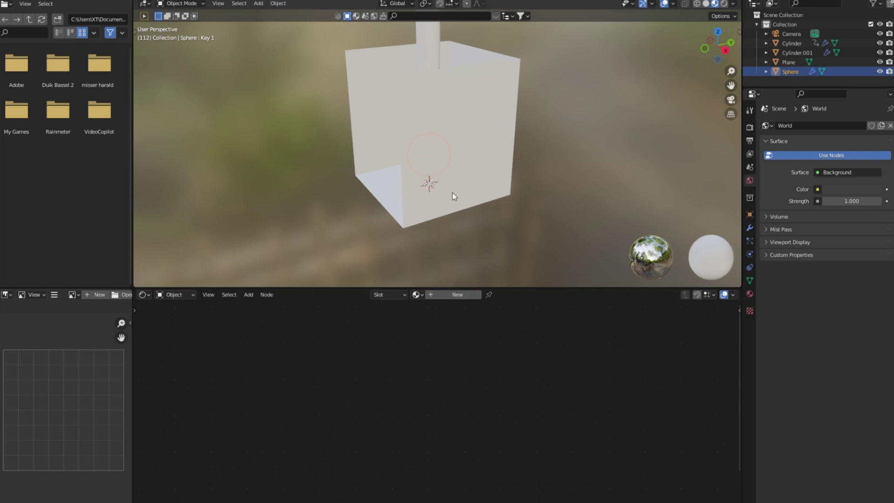
key("KP_Divide")
left_click(444, 294)
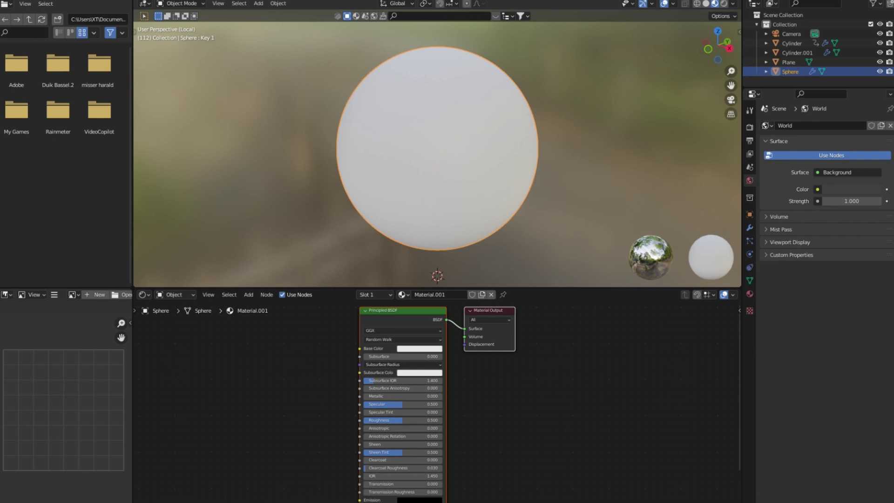
- Add the download.png image texture to the sphere's material, feeding its Color into Base Color
left_click_drag(556, 307, 294, 404)
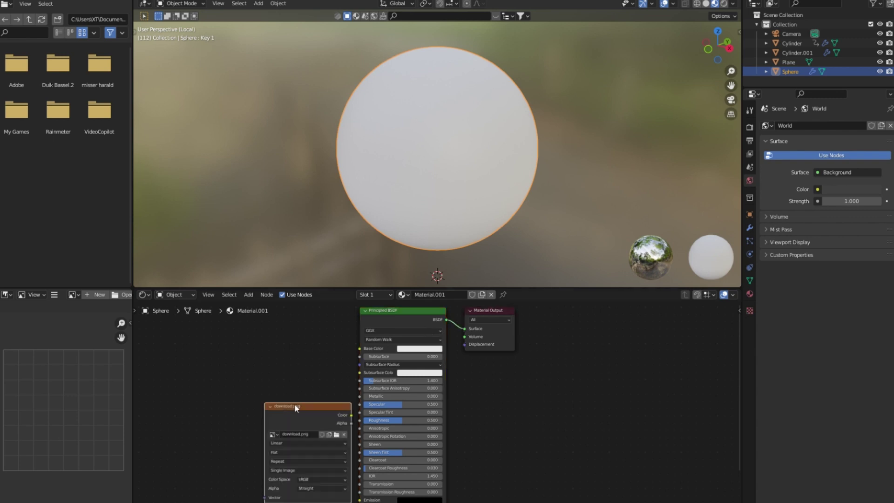
left_click_drag(350, 410, 301, 389)
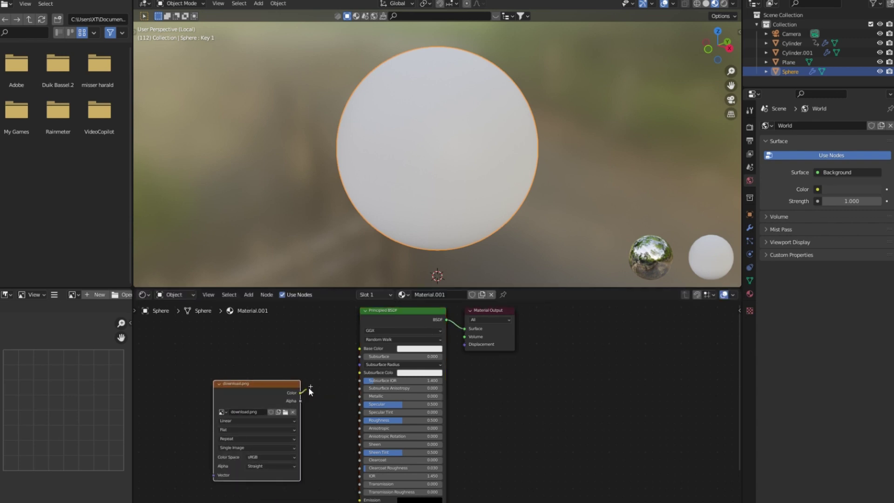
left_click_drag(350, 351, 361, 349)
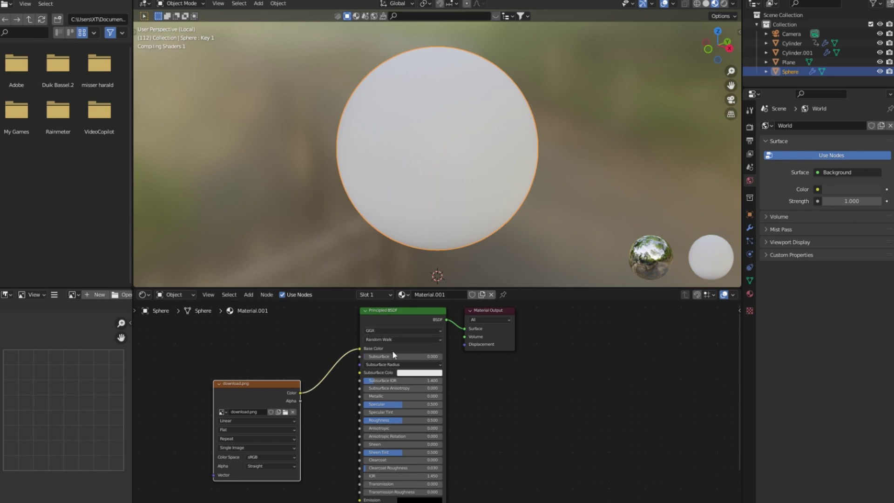
middle_click_drag(481, 191, 507, 190)
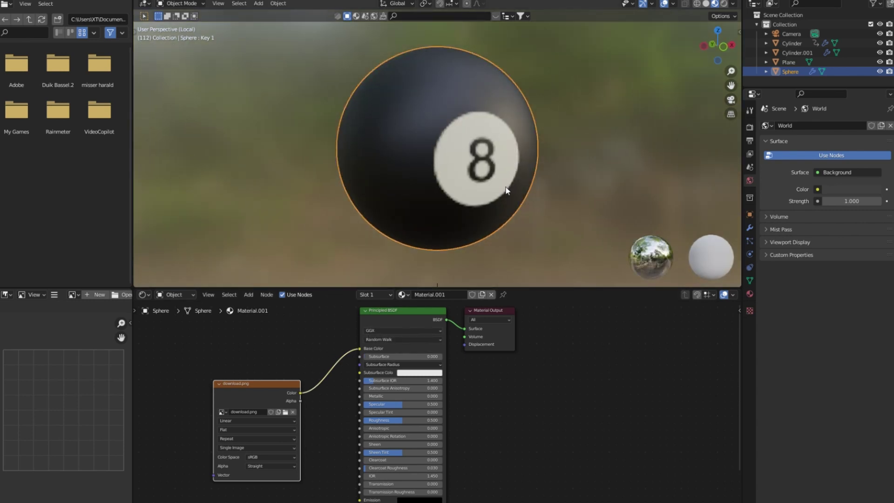
key("KP_0")
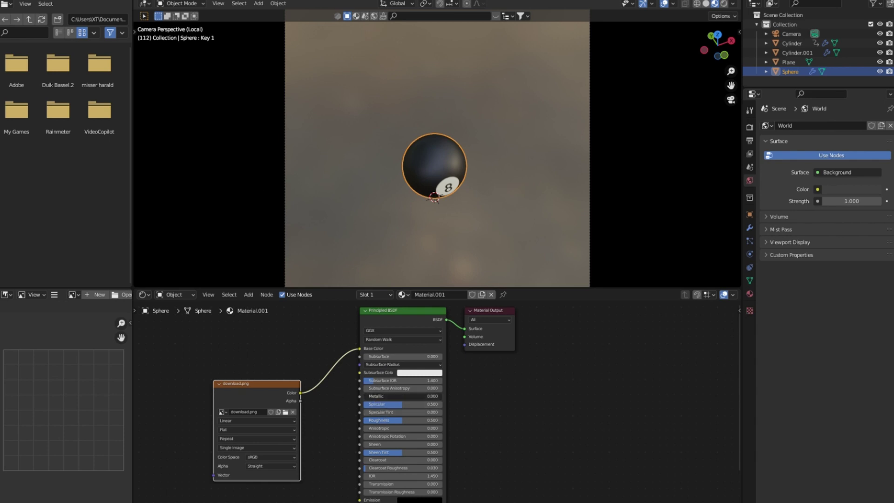
- Raise Metallic and lower Roughness for a glossy metal ball, then leave local view
left_click_drag(374, 397, 436, 396)
mouse_move(390, 420)
left_mouse_down()
mouse_move(367, 420)
mouse_move(377, 420)
left_mouse_up()
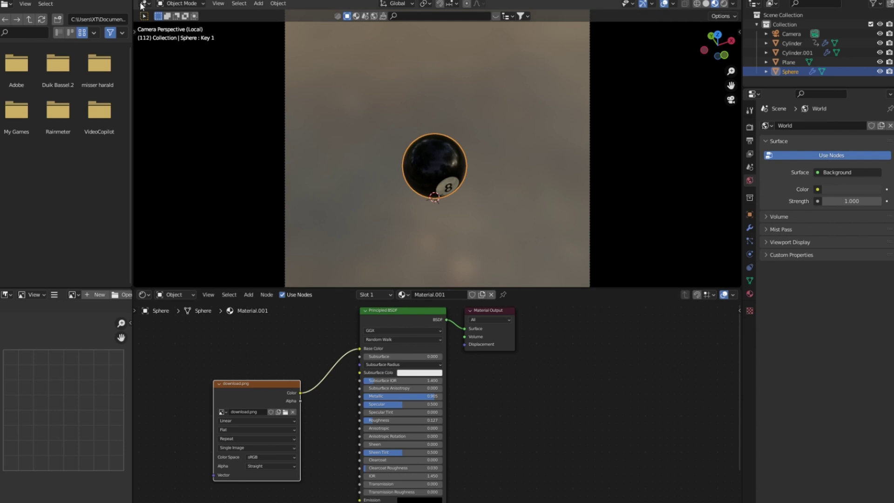
key("KP_Divide")
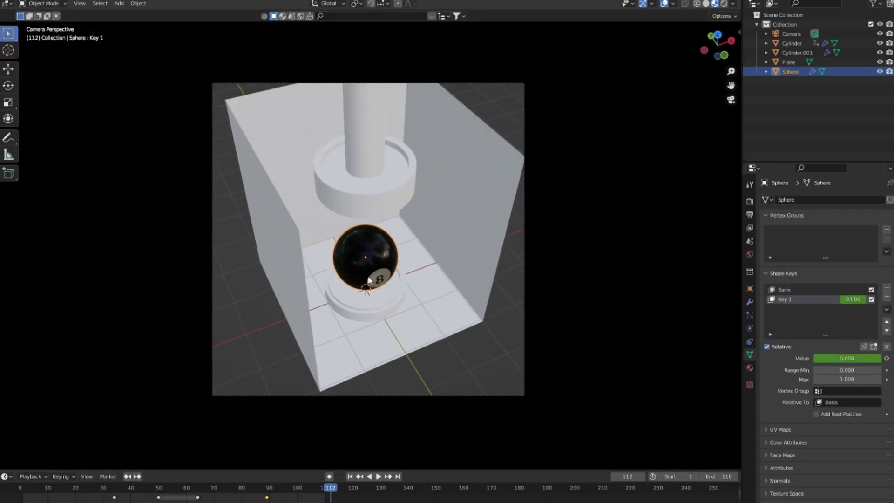
- Rotate the 8-ball about X by about 47° and check the animation at frames 54 and 9
key("r")
key("x")
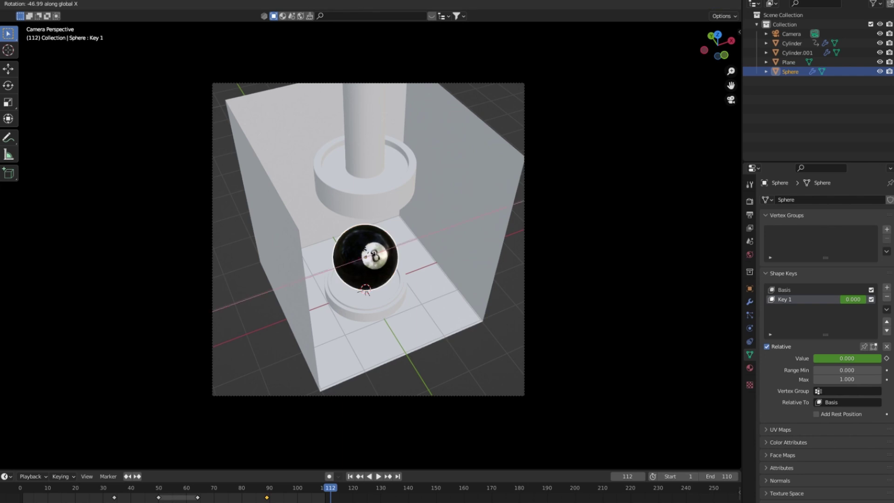
left_click(363, 326)
key("space")
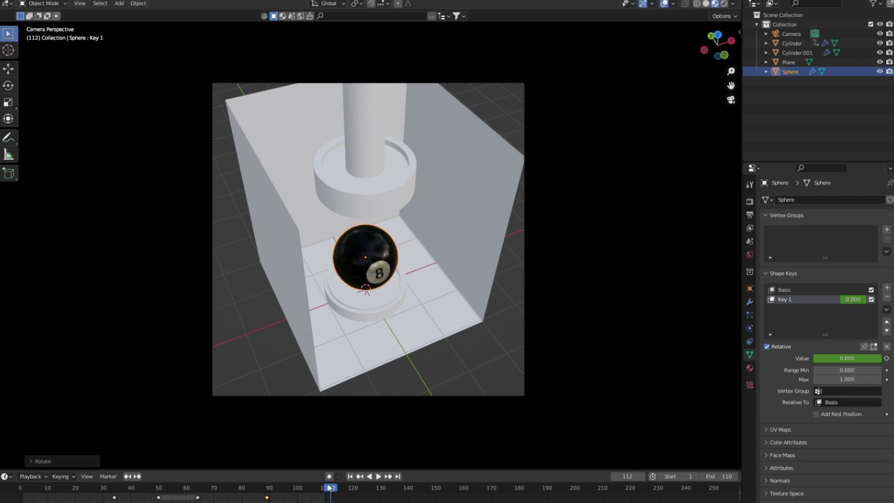
left_click(170, 495)
left_click_drag(169, 495, 45, 460)
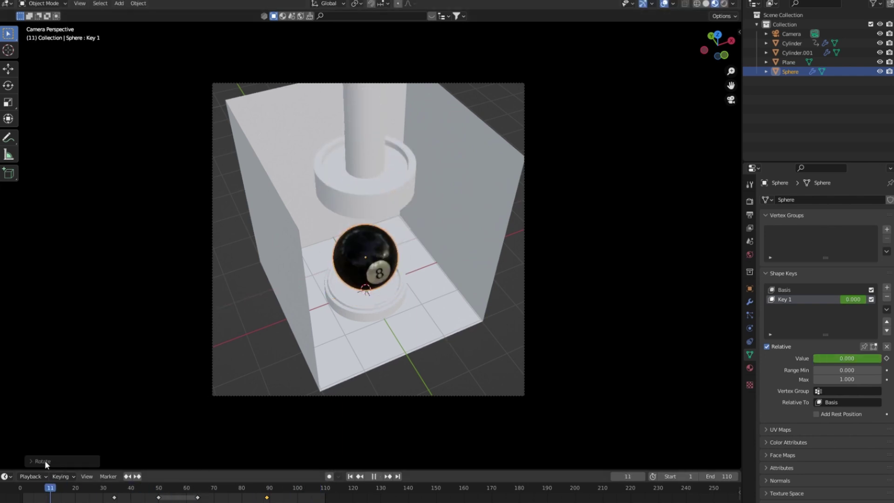
key("space")
- Isolate the upper press Cylinder in local view within the Shading workspace
left_click(409, 180)
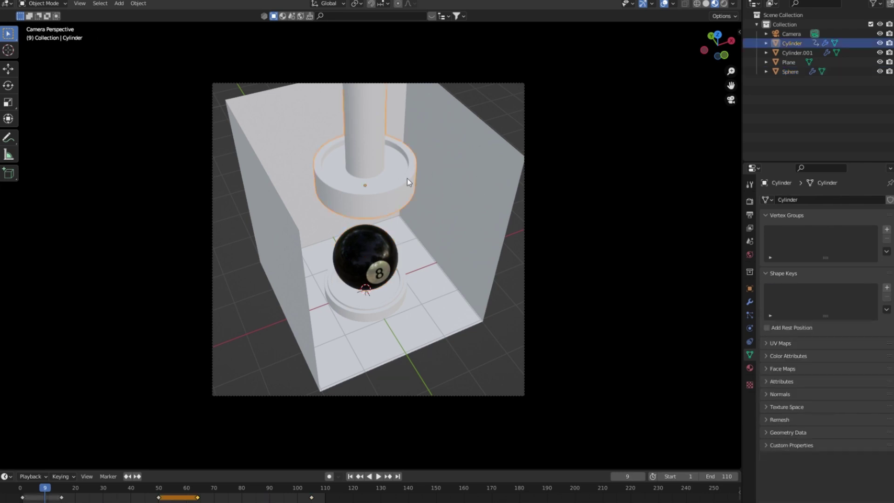
key("KP_Divide")
key("ctrl+Page_Down")
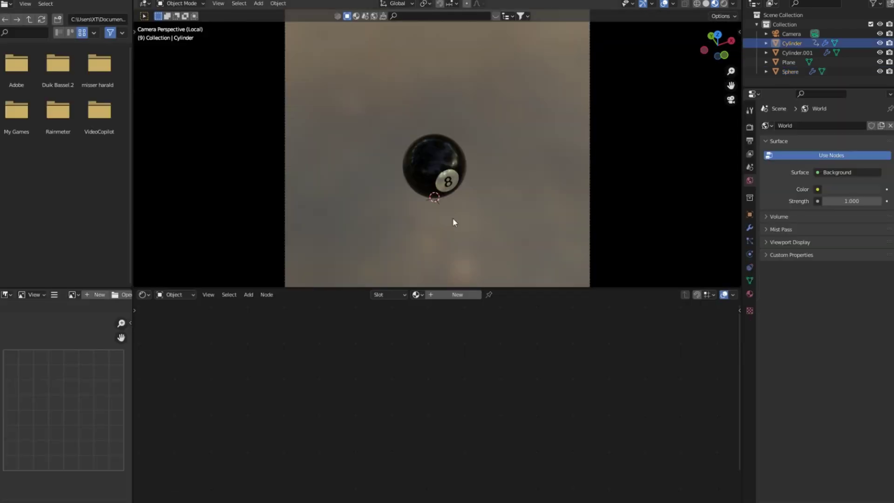
- Give the Cylinder a new orange Material.002 with roughness 0.423
key("KP_Divide")
middle_click_drag(423, 207, 493, 208)
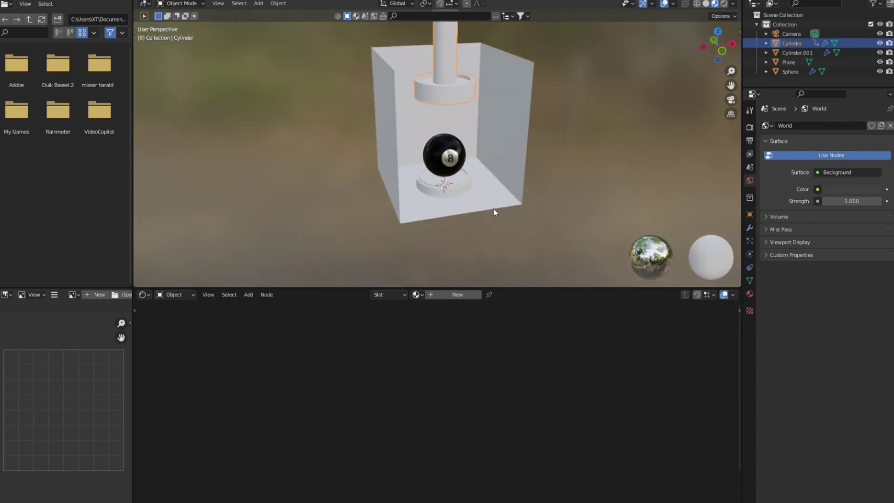
left_click(457, 294)
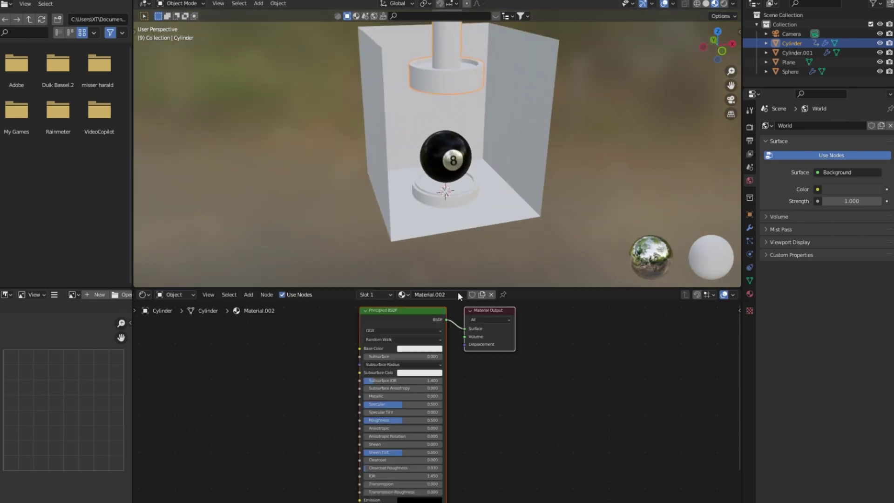
left_click(419, 348)
left_click(415, 290)
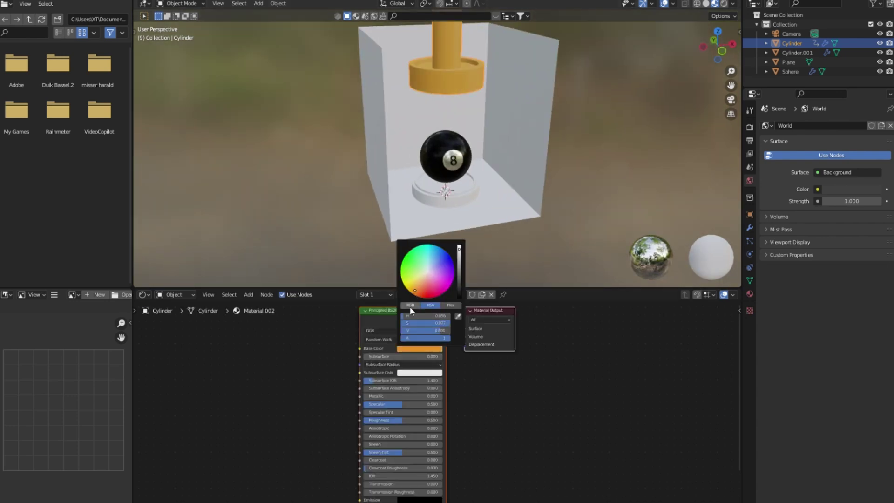
left_click_drag(385, 417, 379, 417)
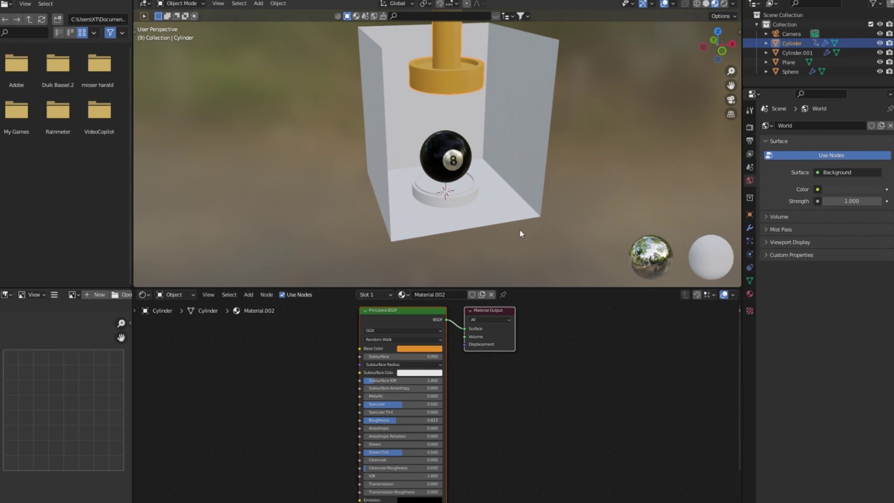
- Assign the orange Material.002 to the dish (Cylinder.001) under the ball
left_click(519, 217)
left_click(467, 201)
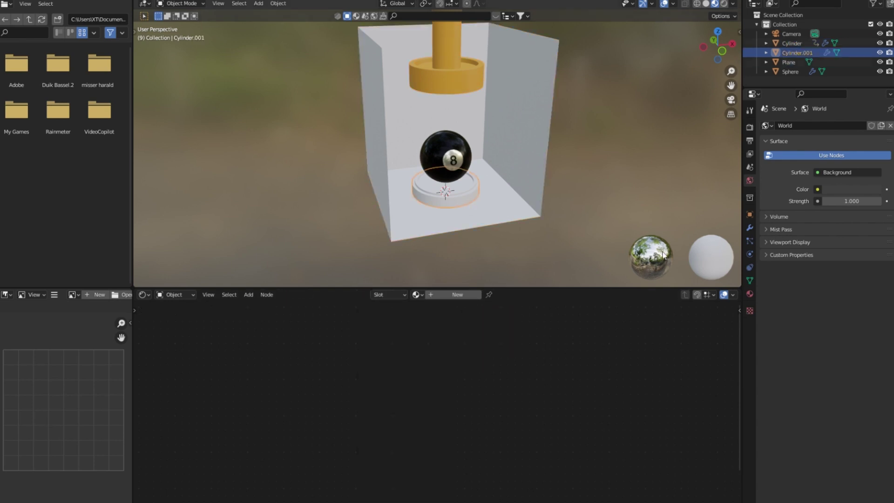
left_click(750, 293)
left_click(770, 167)
left_click(789, 198)
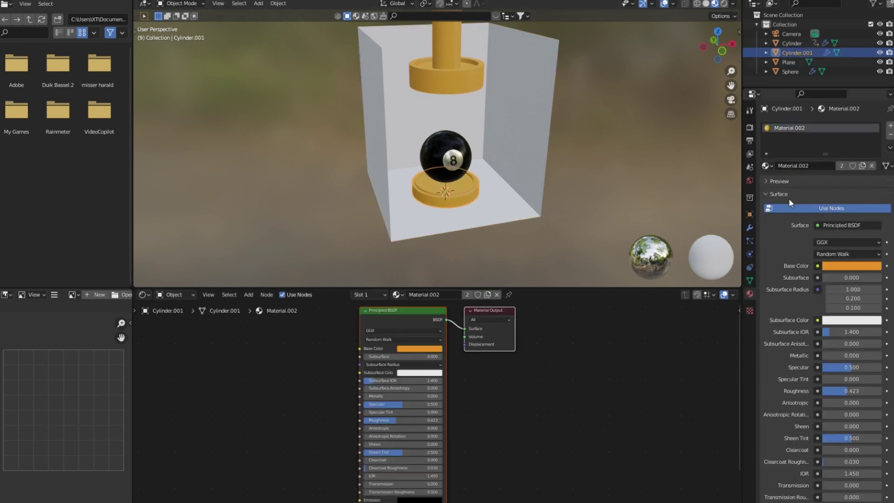
- Give the box Plane a new Glass BSDF material with roughness 0
left_click(494, 189)
left_click(859, 165)
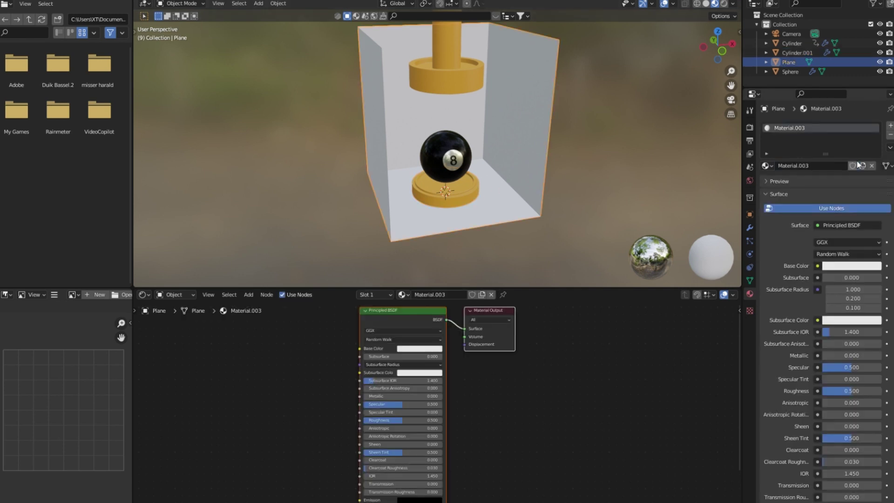
left_click(835, 225)
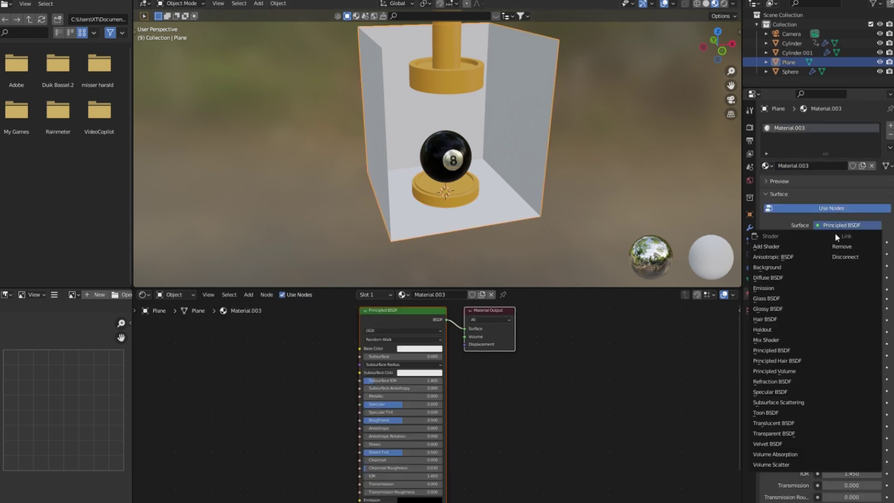
left_click(772, 299)
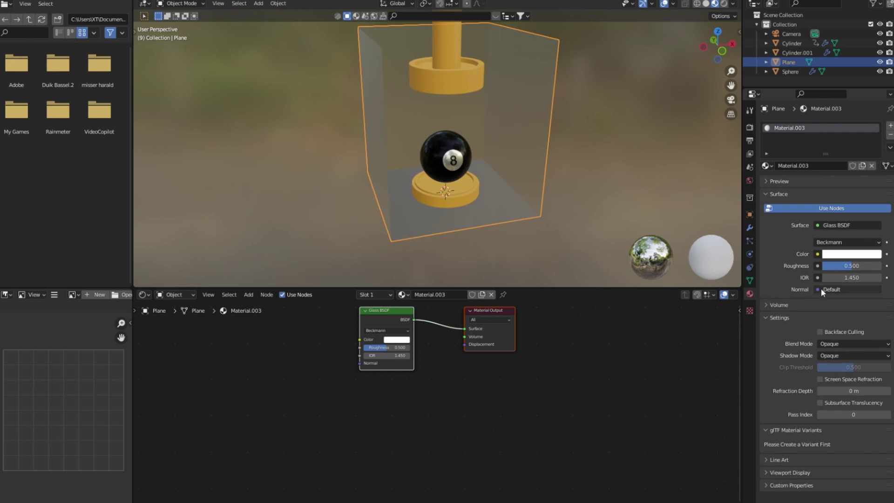
left_click_drag(837, 264, 791, 264)
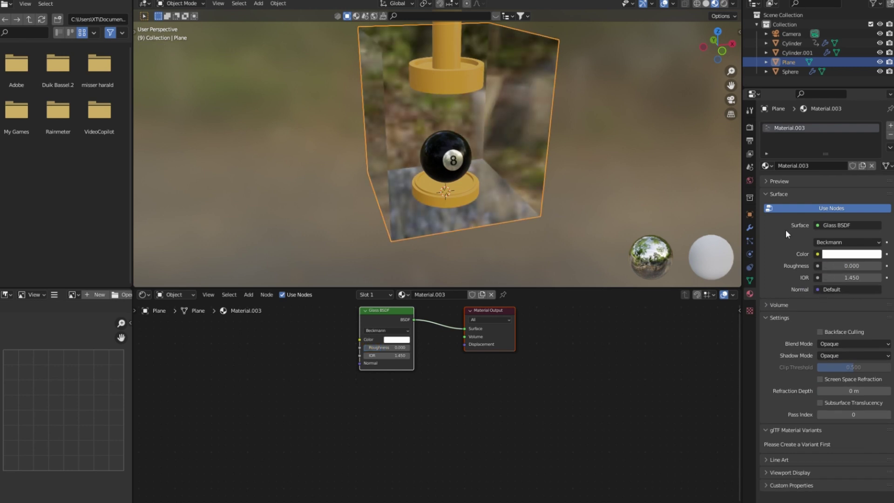
left_click(750, 135)
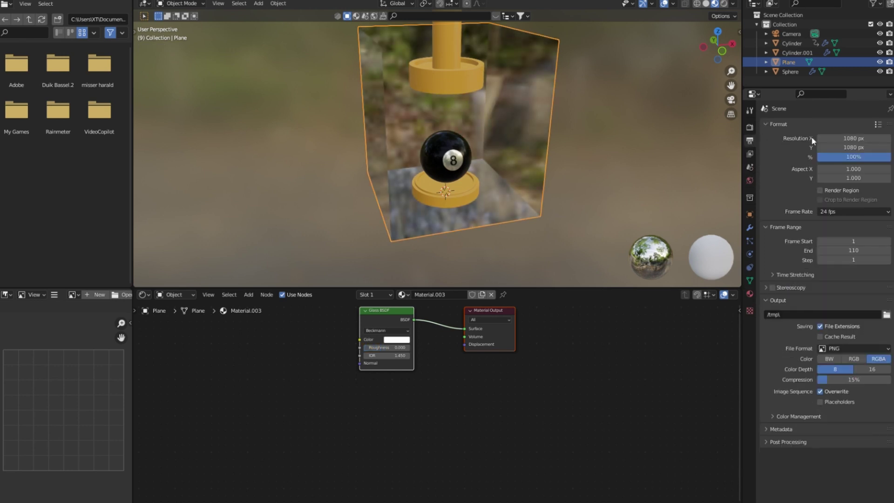
- Set the render engine to Cycles with GPU compute
left_click(750, 127)
left_click(824, 125)
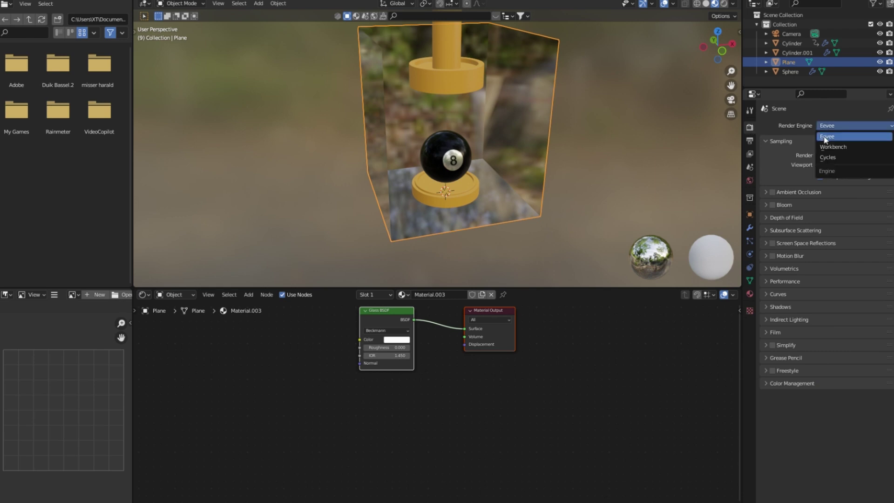
left_click(827, 159)
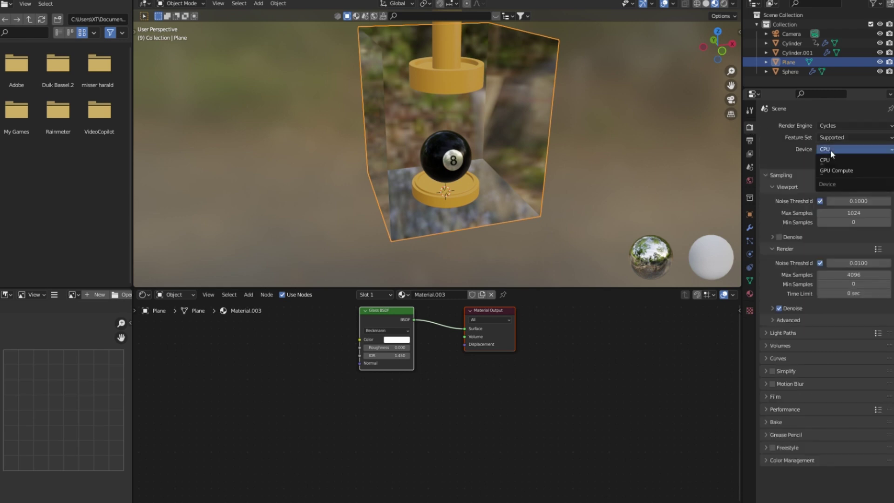
left_click(833, 173)
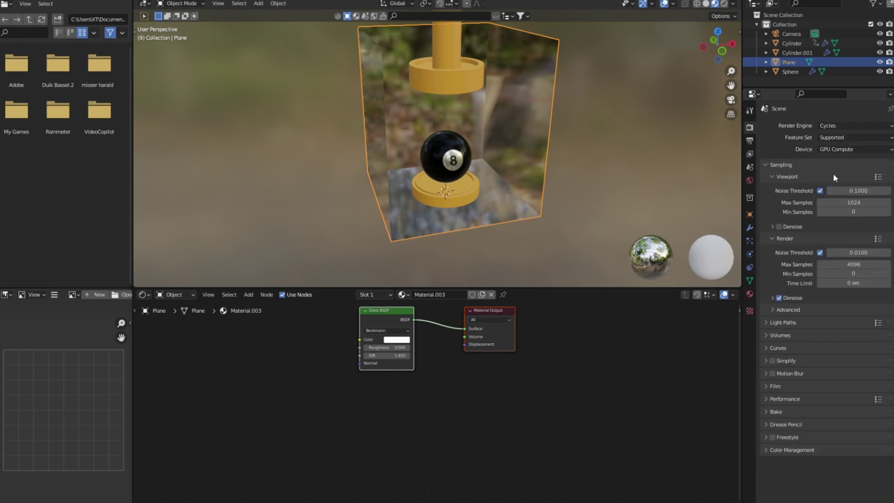
- Check the Preferences and Output settings, then show the Plane's Object properties
left_click(61, 4)
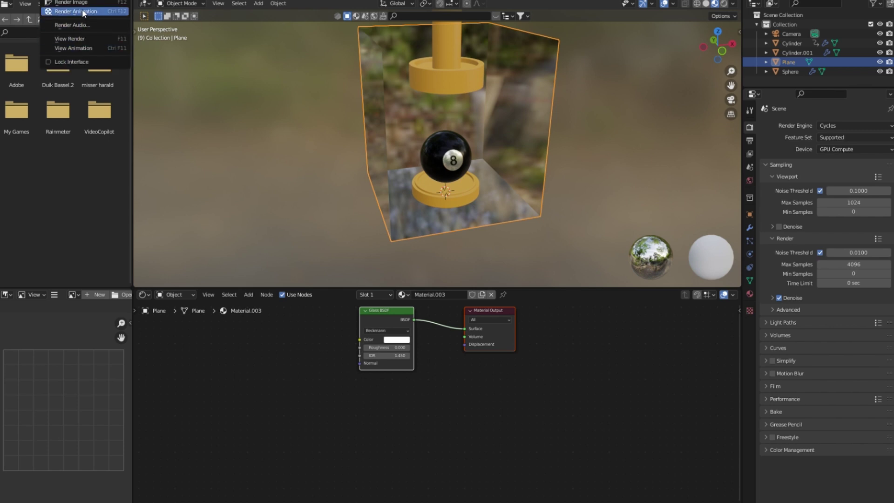
left_click(44, 4)
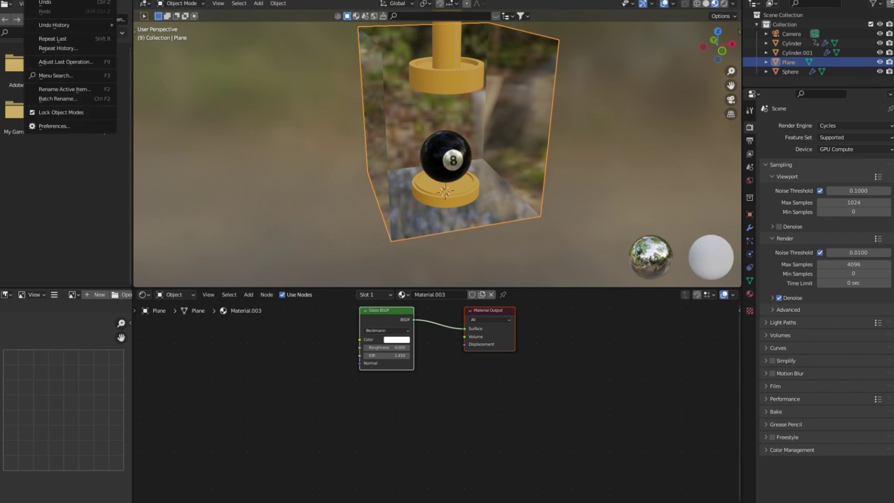
left_click(65, 129)
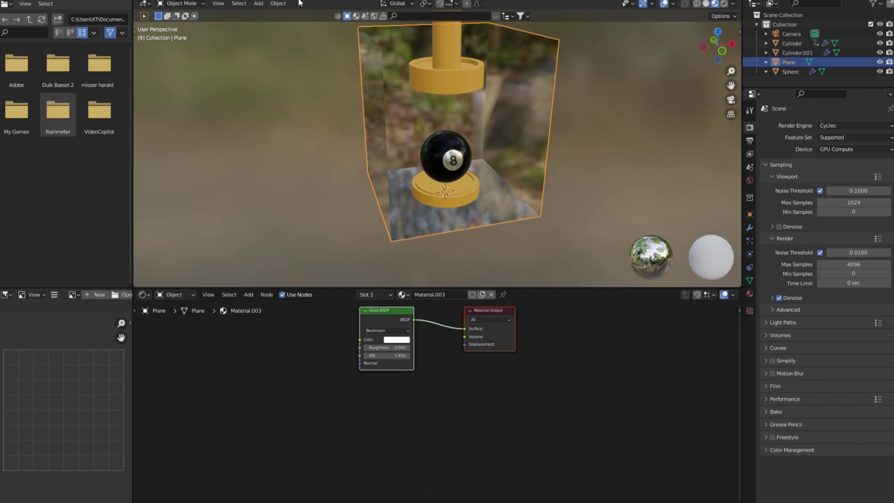
left_click(750, 140)
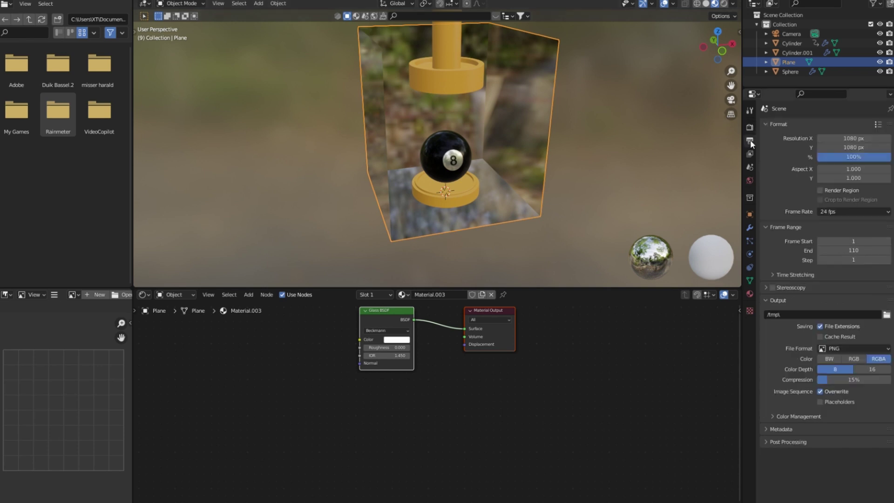
left_click(750, 126)
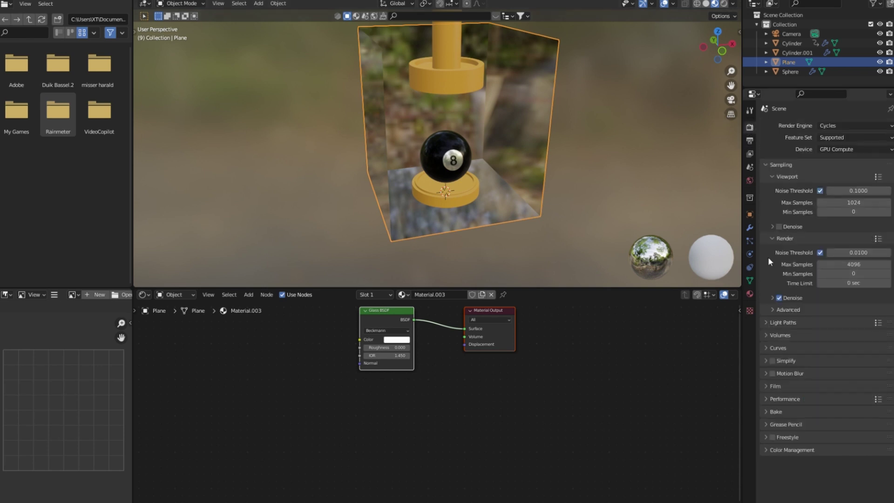
left_click(750, 141)
left_click(750, 214)
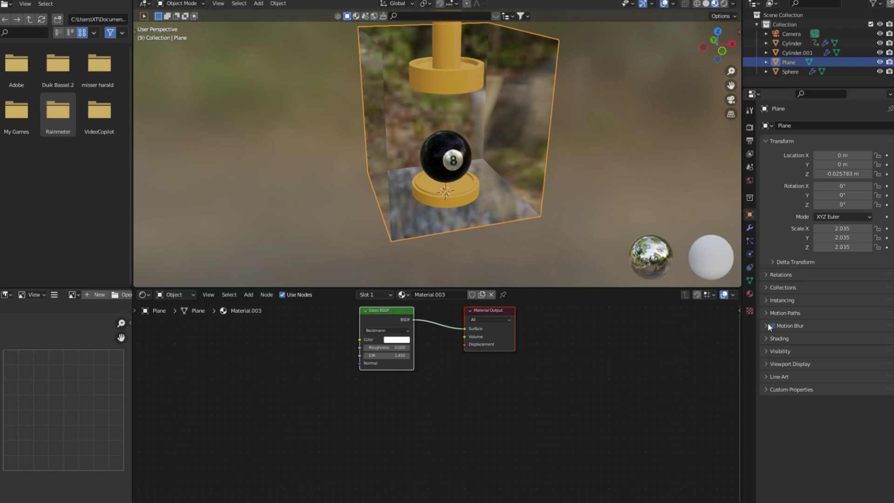
- Review the Plane's viewport display settings and switch the viewport to Solid shading
left_click(768, 365)
left_click(768, 365)
left_click(765, 338)
scroll(803, 395, "down", 1)
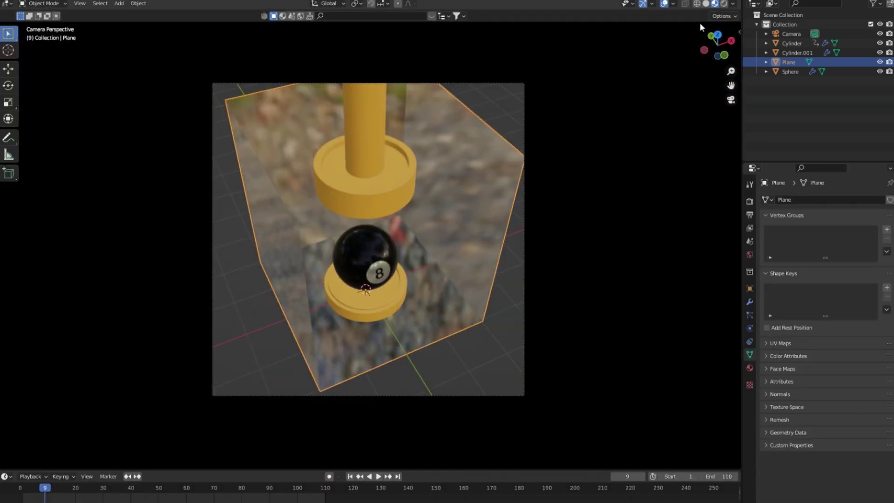
left_click(706, 3)
mouse_move(456, 154)
middle_mouse_down()
mouse_move(535, 241)
mouse_move(519, 231)
middle_mouse_up()
- In Edit Mode, select all box faces, undoing an accidental snap
key("Tab")
key("a")
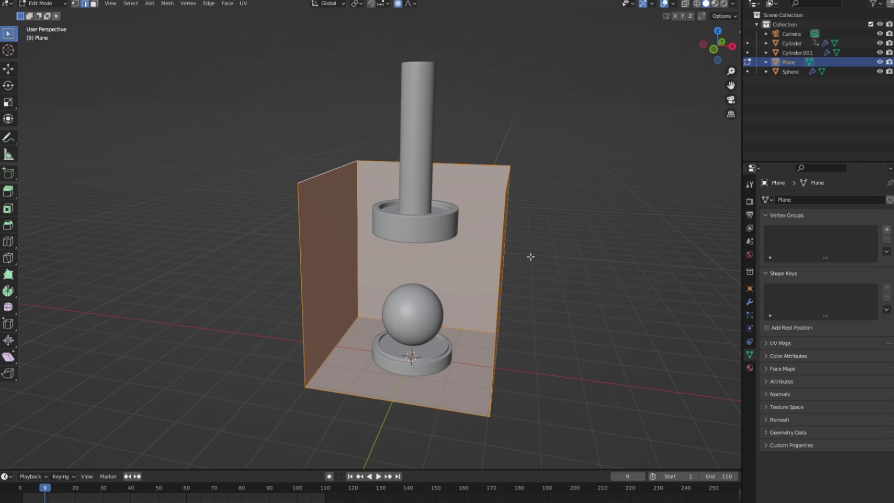
key("shift+s")
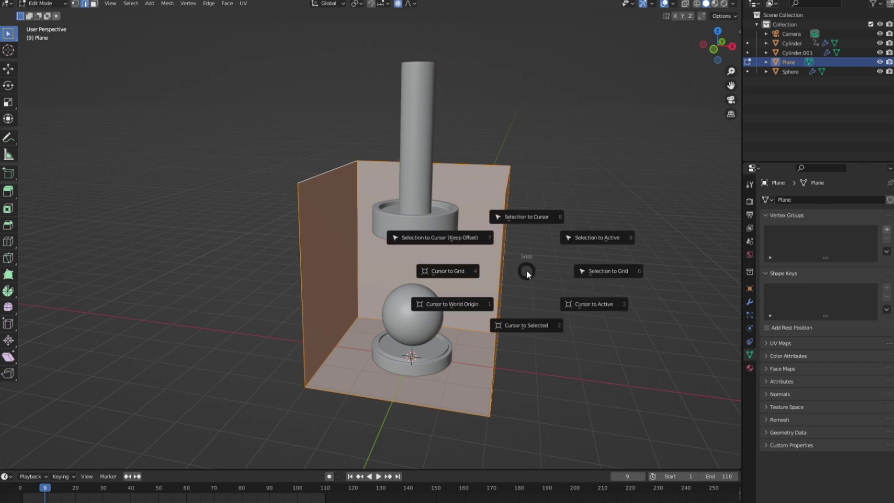
left_click(519, 216)
key("ctrl+z")
left_click(534, 274)
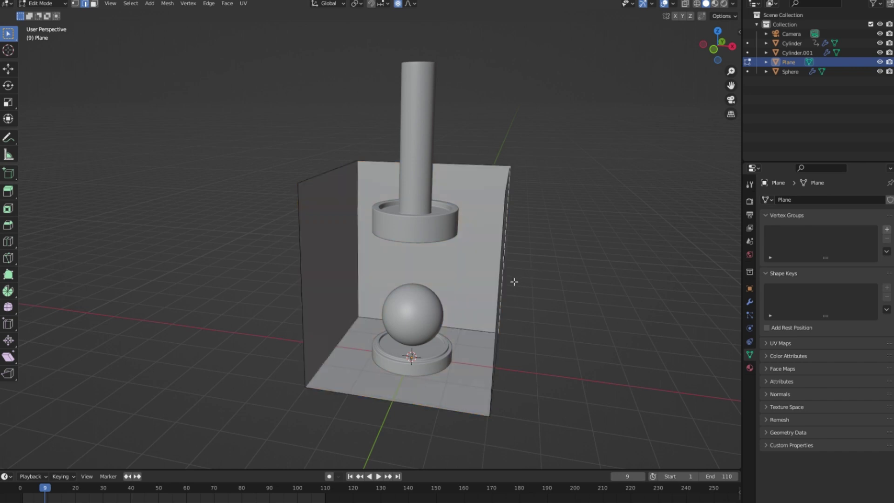
key("a")
- Extrude the box faces along their normals to give the walls thickness, then return to Object Mode
key("alt+e")
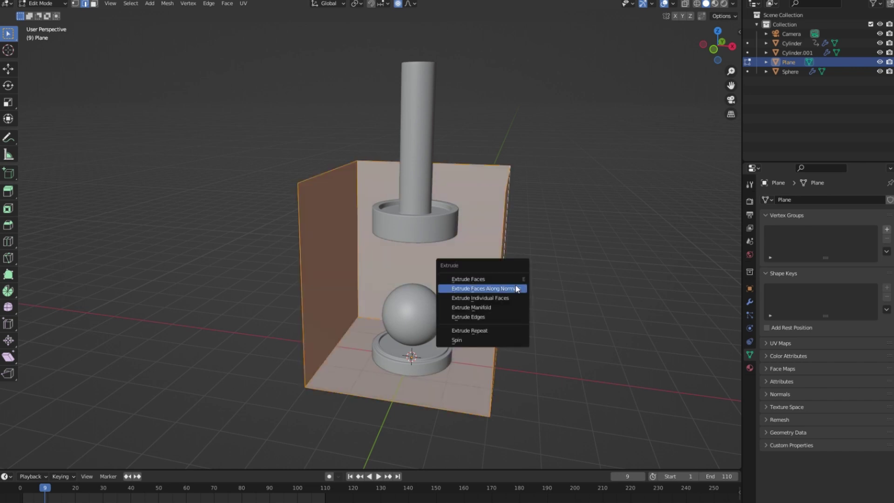
left_click(512, 289)
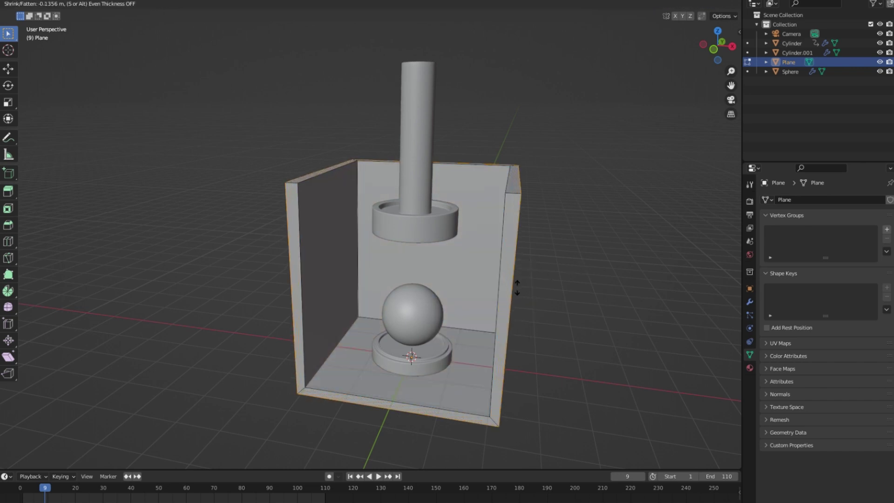
left_click(512, 286)
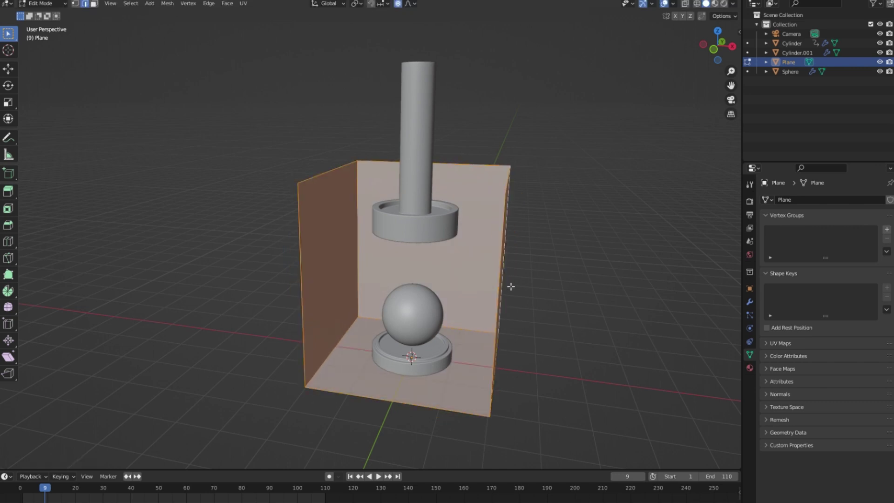
key("alt+e")
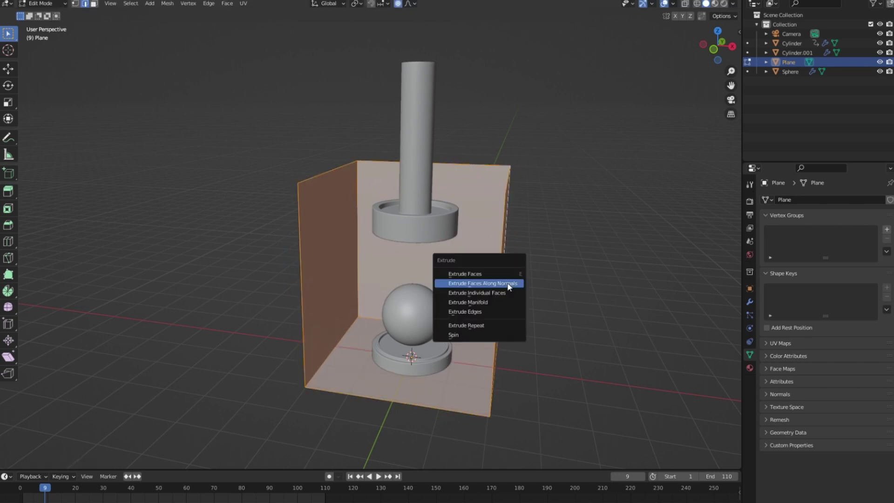
left_click(509, 286)
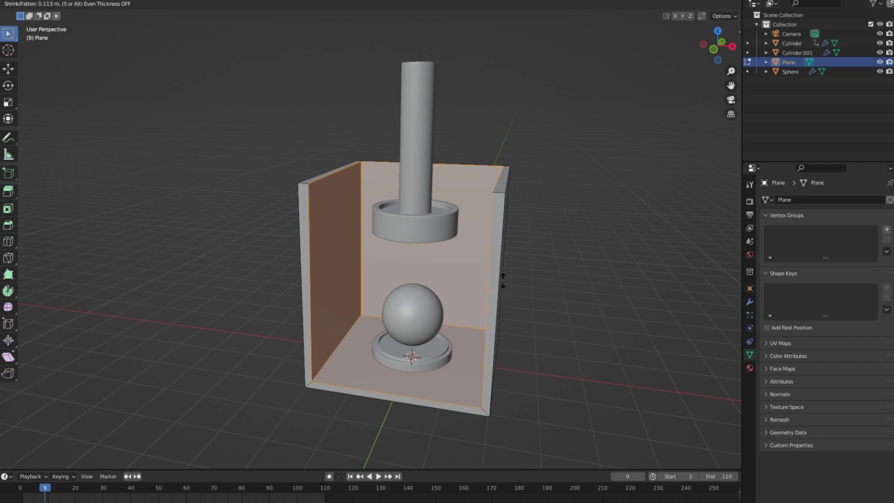
left_click(503, 281)
key("Tab")
mouse_move(505, 279)
middle_mouse_down()
mouse_move(535, 281)
mouse_move(543, 299)
mouse_move(525, 290)
middle_mouse_up()
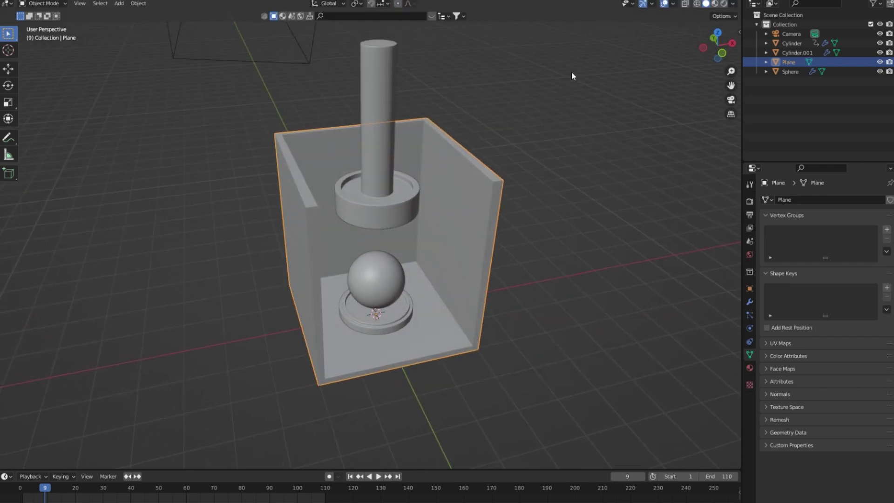
- Preview the scene in Rendered shading through the camera, then return to Solid view
left_click(716, 3)
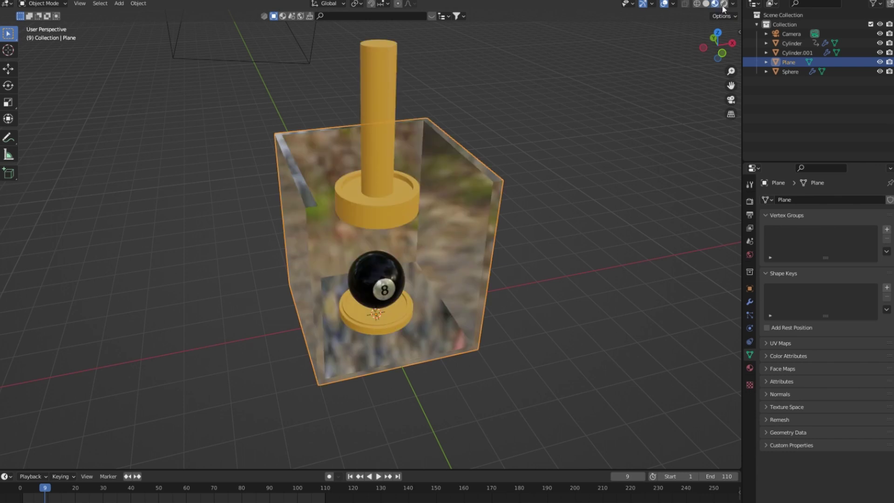
left_click(724, 3)
key("KP_0")
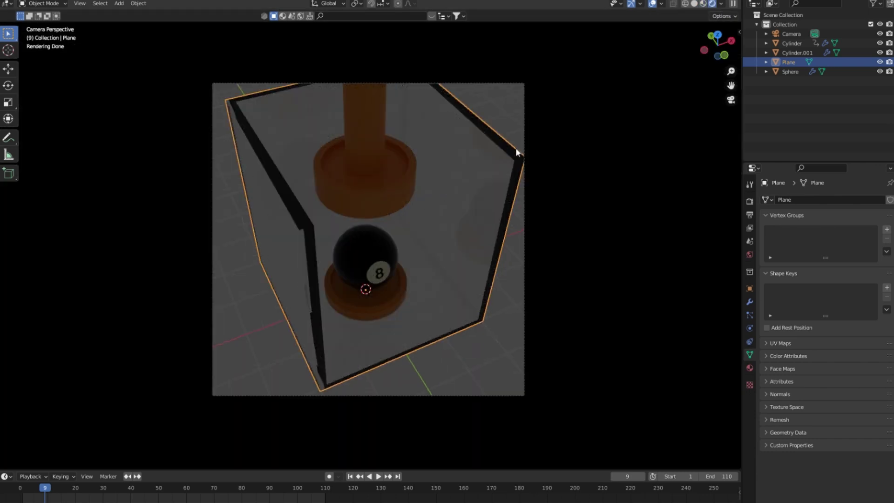
left_click(694, 3)
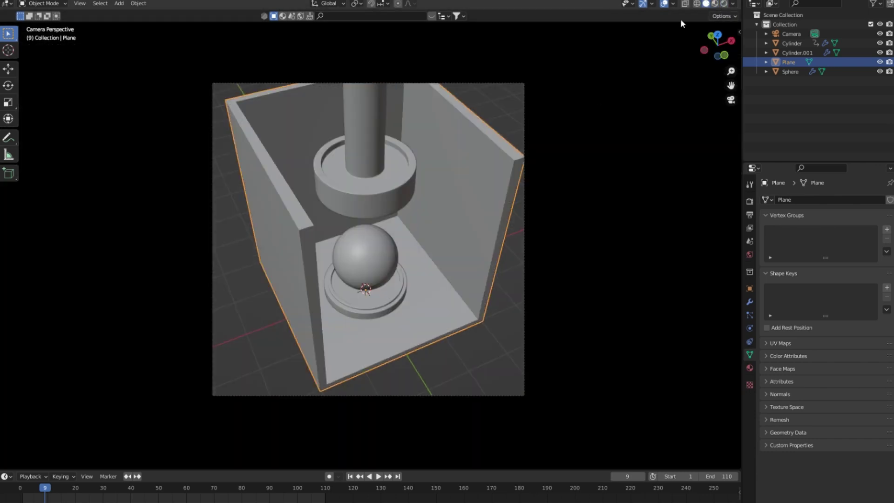
key("KP_0")
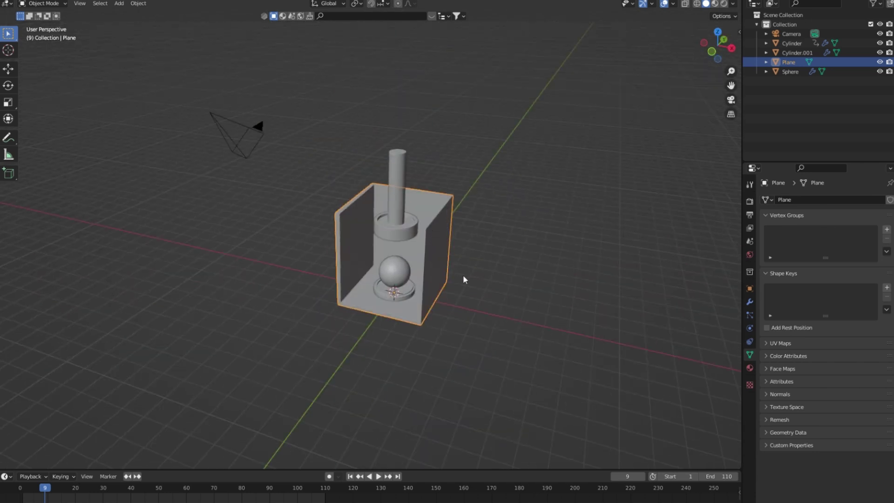
scroll(463, 279, "up", 2)
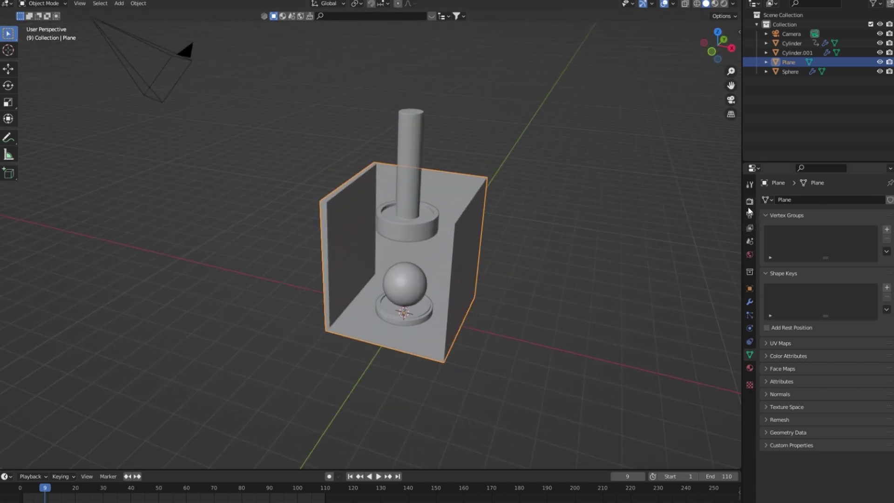
- Set the World background colour Value to 0 for a black background
left_click(750, 254)
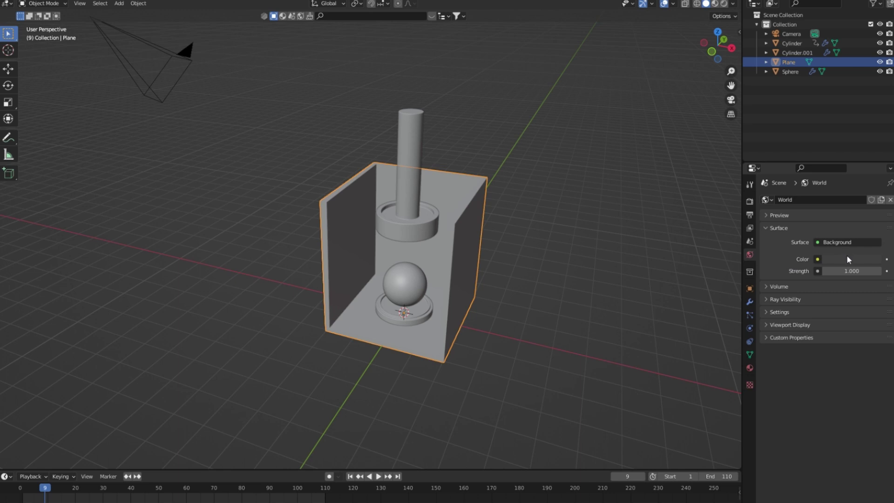
left_click(848, 259)
left_click_drag(875, 187, 874, 193)
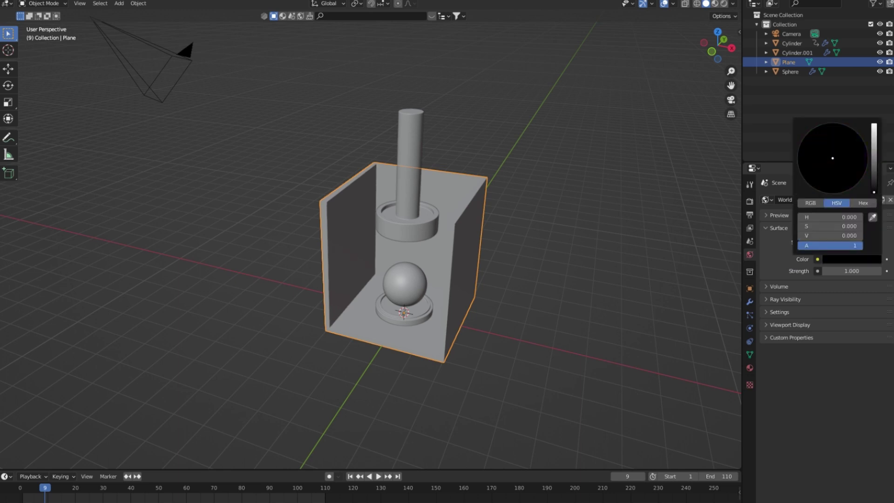
middle_click_drag(363, 386, 403, 345)
key("shift+a")
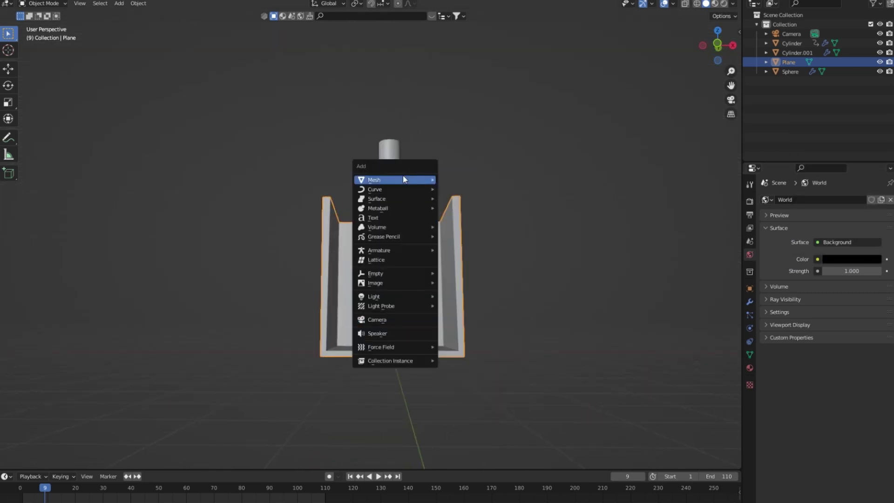
- Add a floor plane, scale it up and lower it along Z
left_click(461, 180)
key("s")
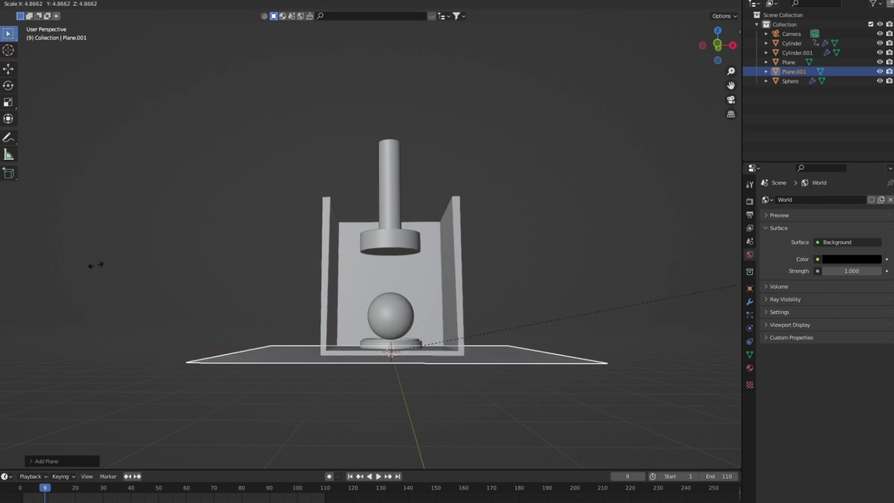
left_click(553, 284)
middle_click_drag(552, 284, 446, 323)
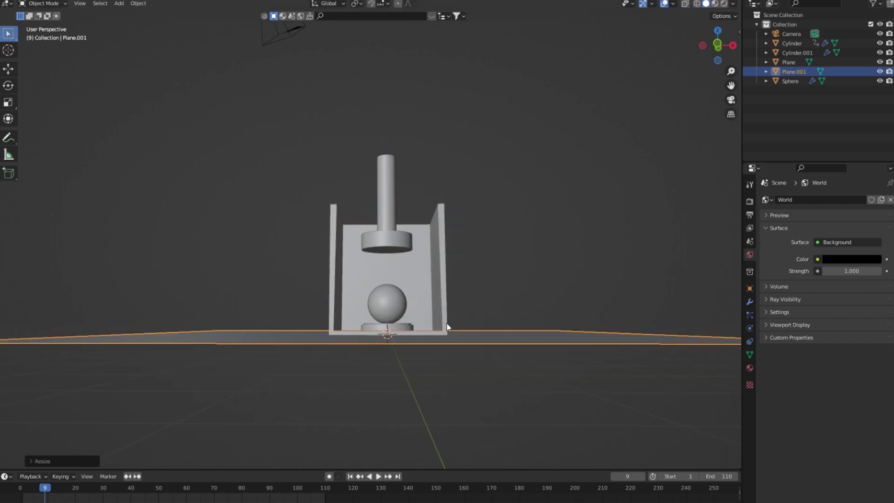
key("g")
key("z")
left_click(432, 324)
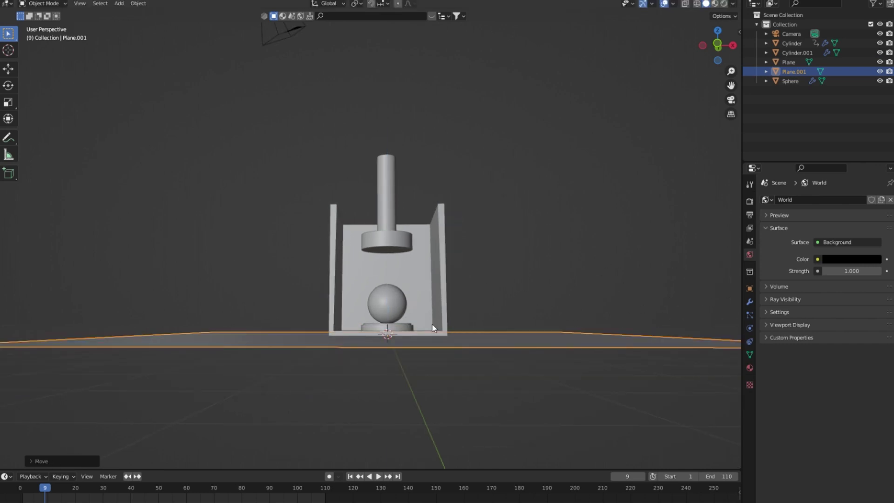
- Enlarge the floor plane until it extends beyond the camera frame
key("KP_0")
scroll(432, 326, "down", 1)
key("s")
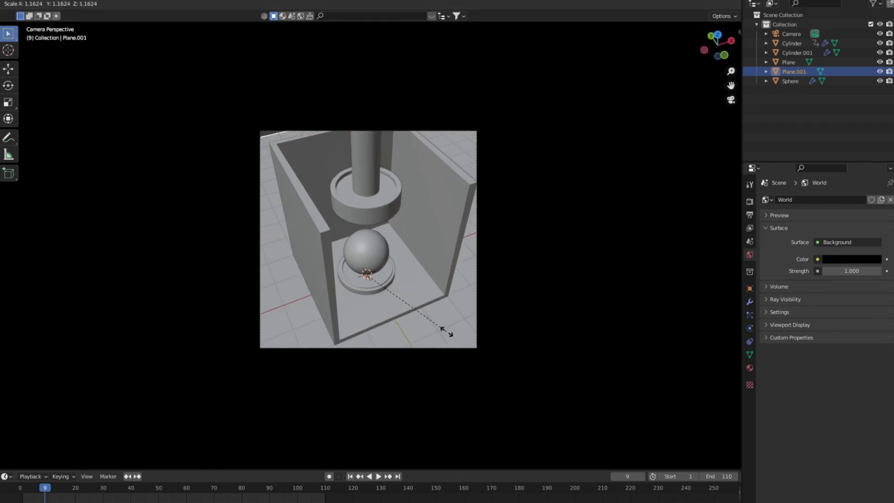
left_click(446, 331)
key("KP_0")
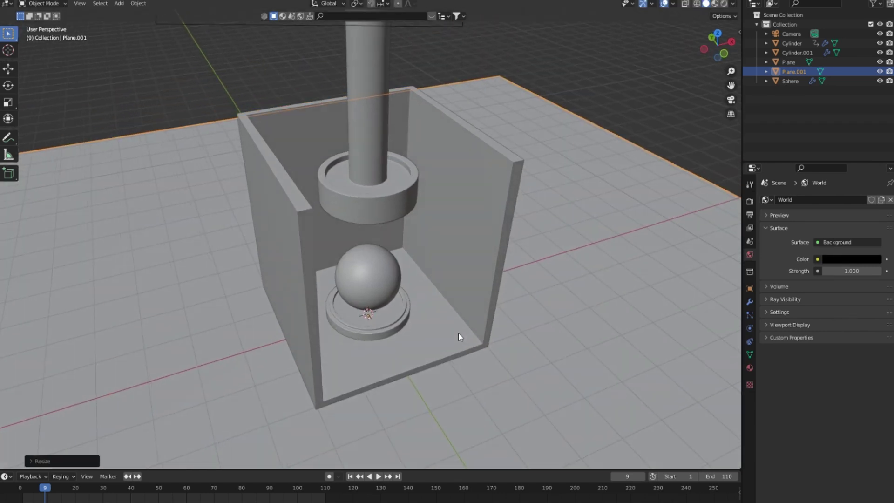
key("KP_0")
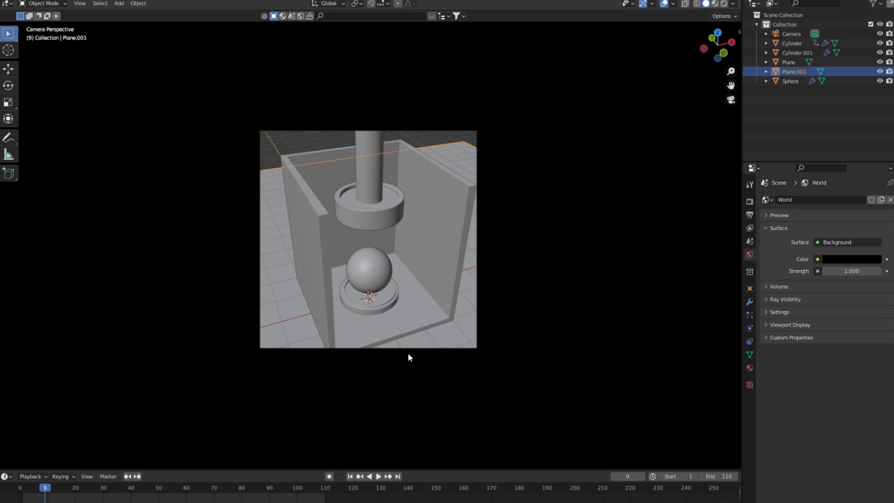
key("s")
left_click(484, 369)
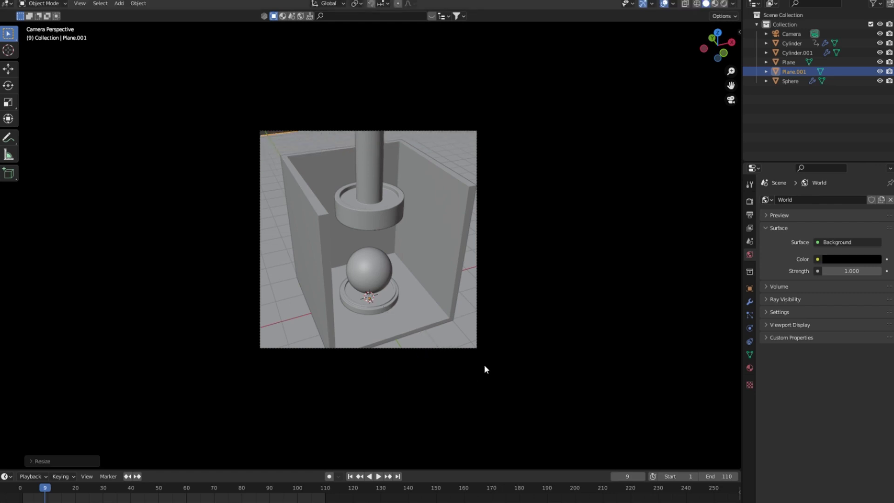
- Move the camera slightly lower to reframe the box and press
left_click(791, 43)
left_click(794, 33)
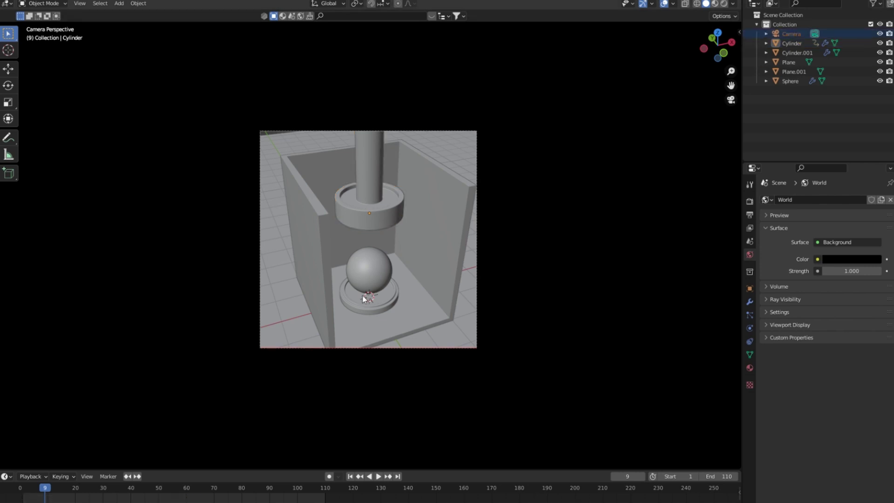
key("g")
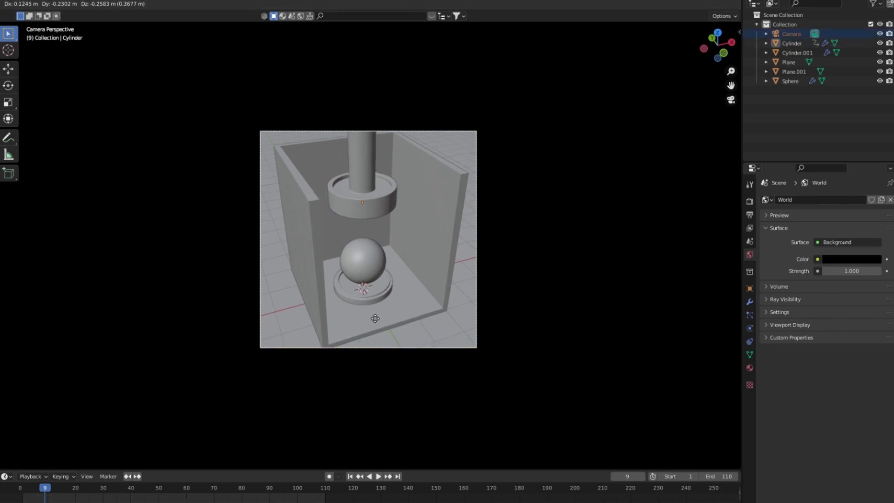
left_click(370, 319)
mouse_move(368, 319)
middle_mouse_down()
mouse_move(420, 330)
mouse_move(405, 284)
mouse_move(401, 298)
middle_mouse_up()
scroll(404, 303, "down", 3)
- In Right view, move Plane.001 to meet the box bottom, then view through the camera
left_click(415, 395)
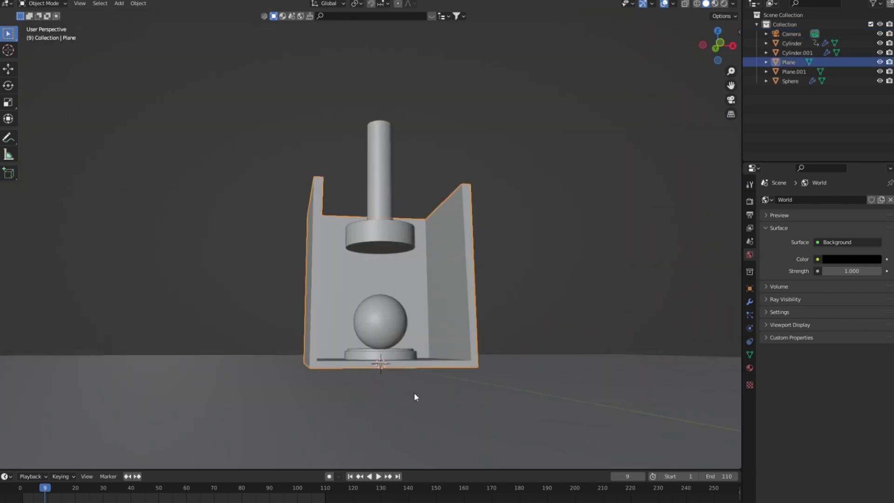
key("KP_3")
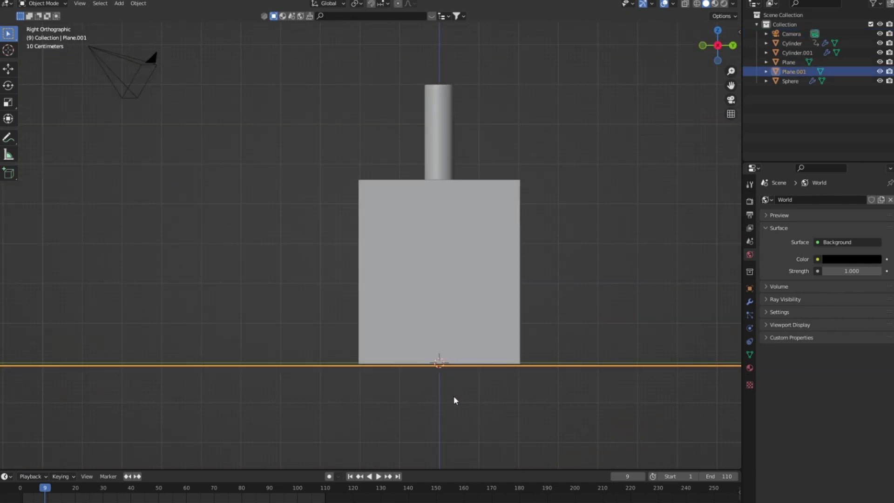
key("g")
left_click(454, 395)
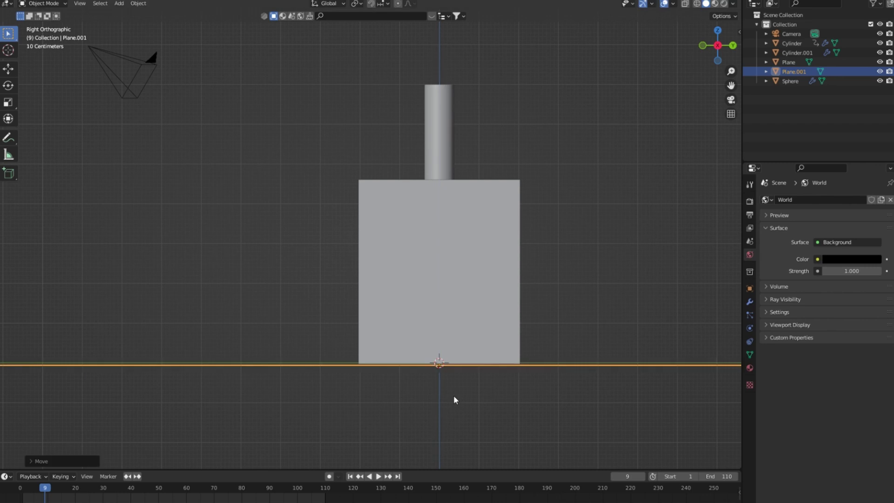
key("KP_0")
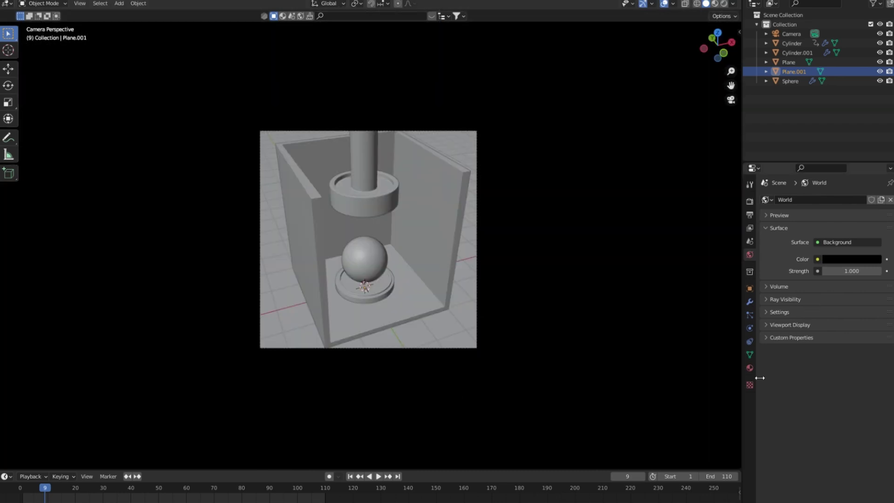
- Assign an existing orange material to the floor plane
left_click(750, 368)
left_click(771, 237)
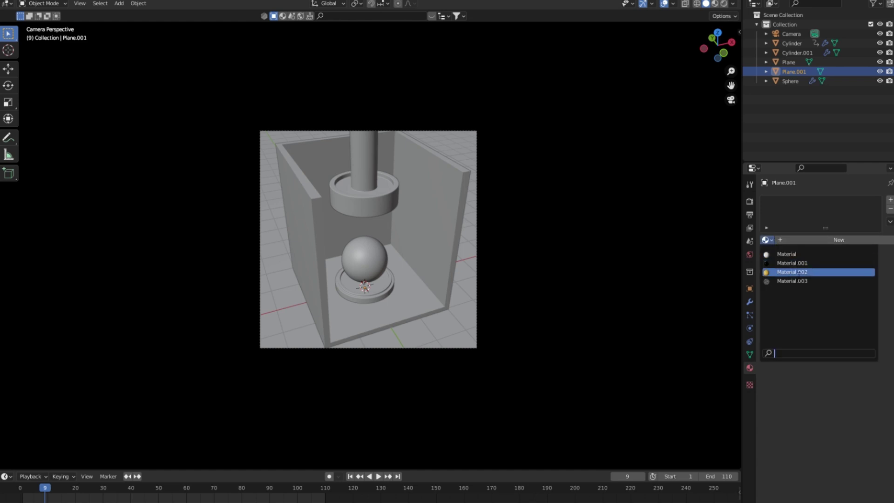
left_click(829, 275)
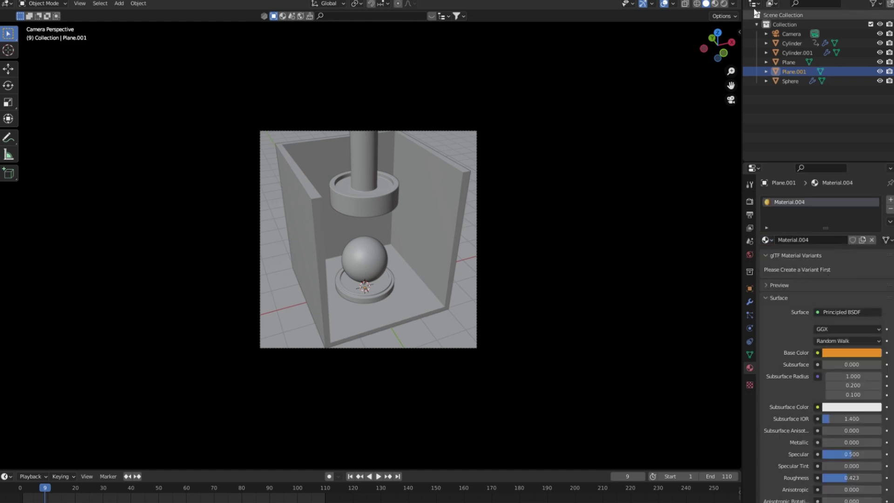
- Shift the floor's base colour toward yellow in Material Preview, check Rendered, then return to Solid
left_click(714, 4)
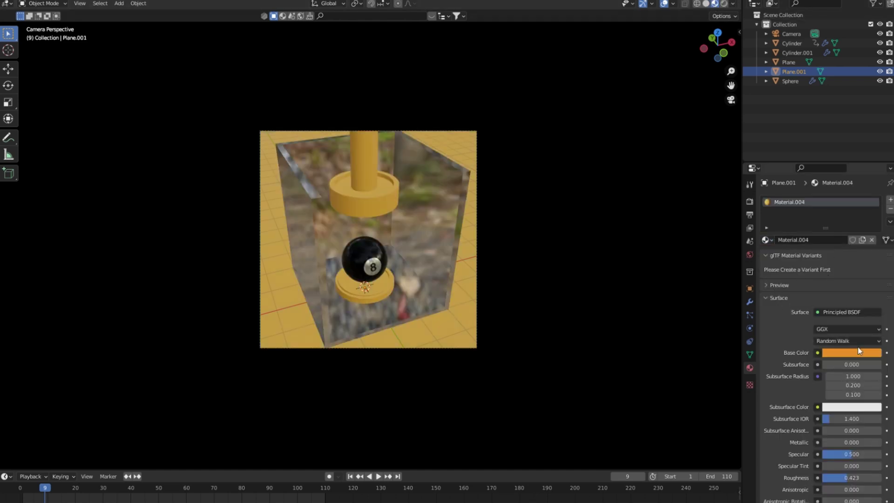
left_click(845, 354)
mouse_move(816, 278)
left_mouse_down()
mouse_move(819, 267)
mouse_move(811, 278)
left_mouse_up()
left_click(725, 5)
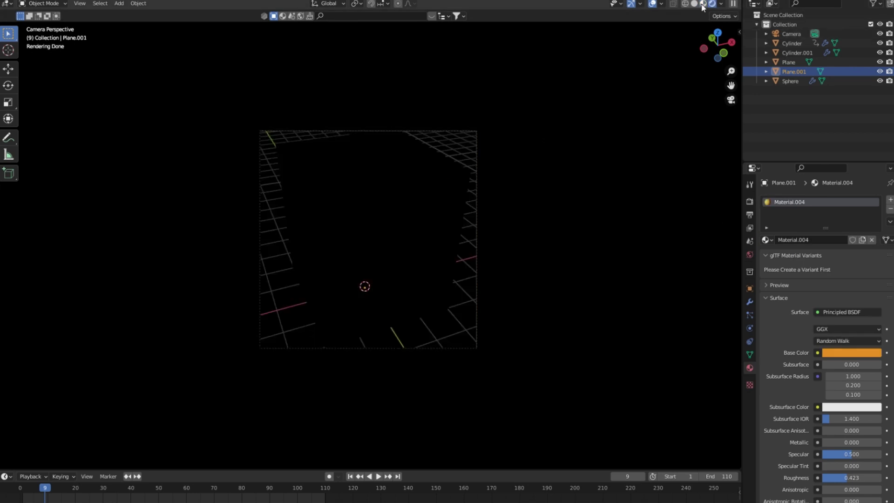
middle_click_drag(512, 196, 555, 158)
scroll(554, 158, "down", 3)
left_click(706, 5)
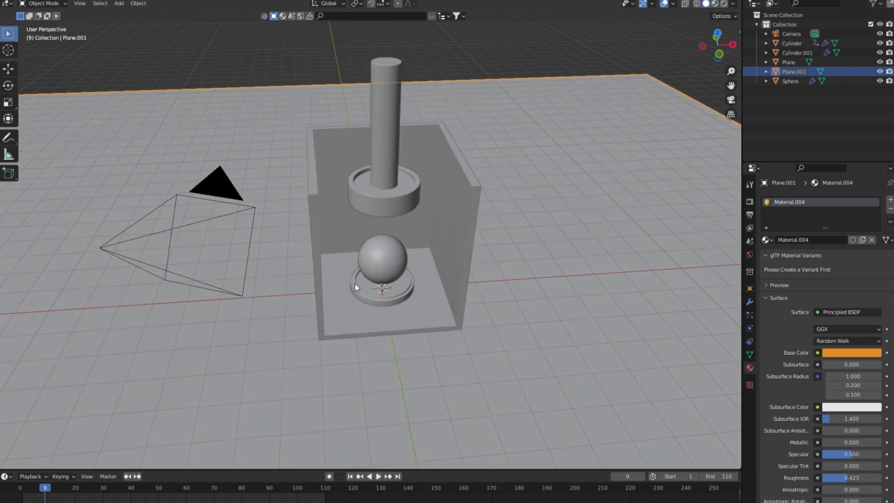
- Add an Area light, raise it along Z and move it along X to the right of the box
key("shift+a")
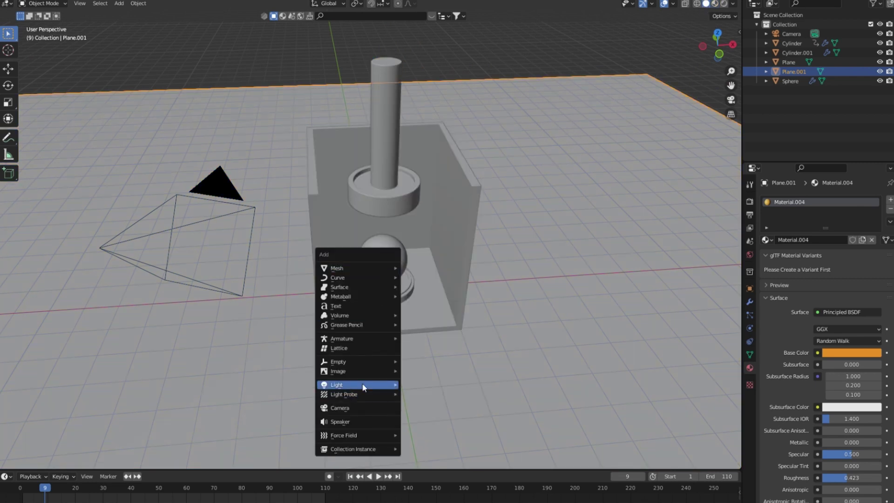
left_click(421, 415)
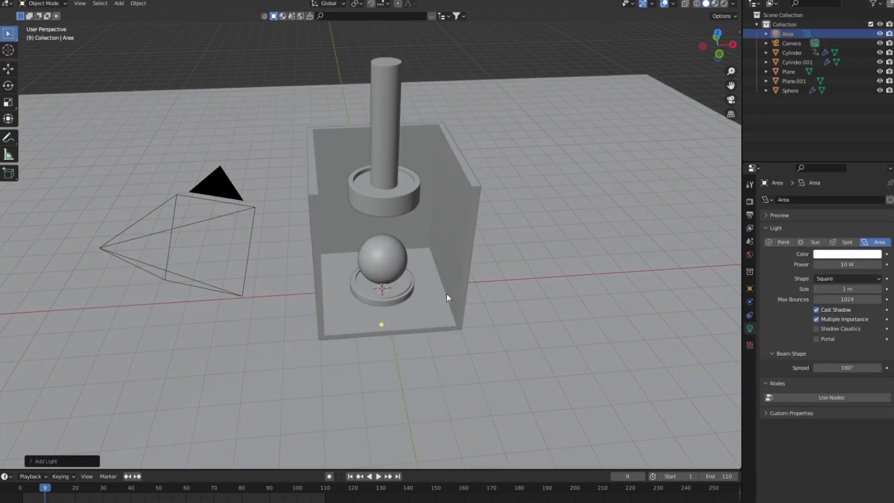
key("g")
key("z")
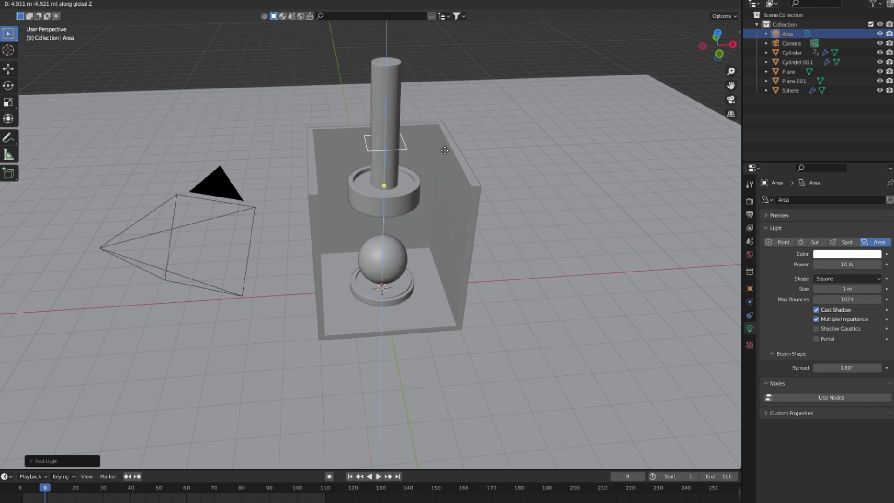
left_click(452, 192)
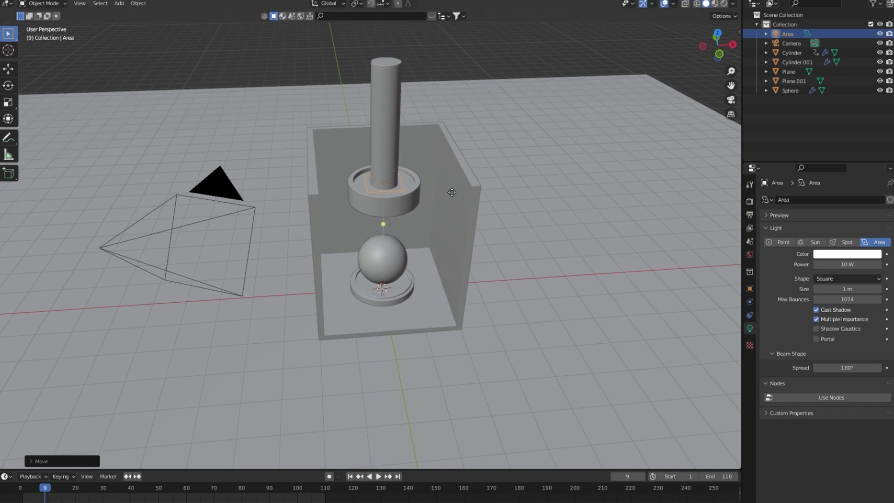
key("g")
key("x")
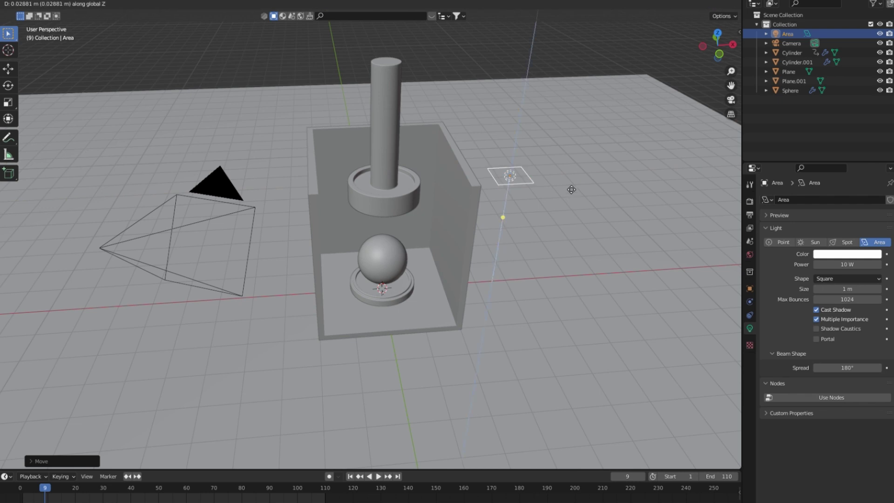
left_click(566, 150)
- Tilt the light about Y to aim down at the ball and edit its Power
key("r")
left_click(565, 149)
key("r")
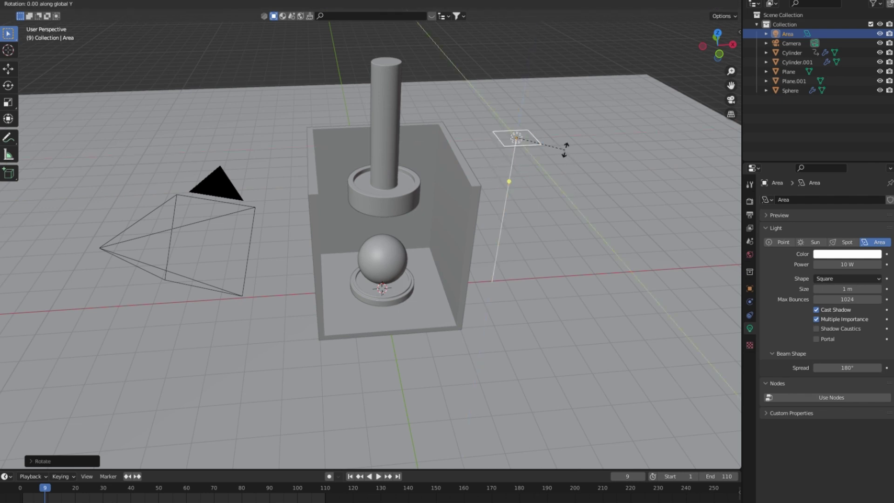
key("y")
left_click(543, 169)
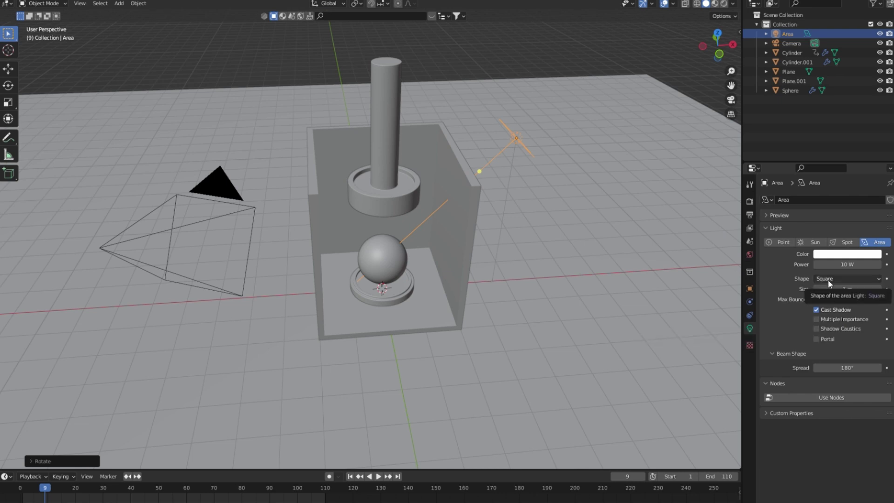
left_click(848, 265)
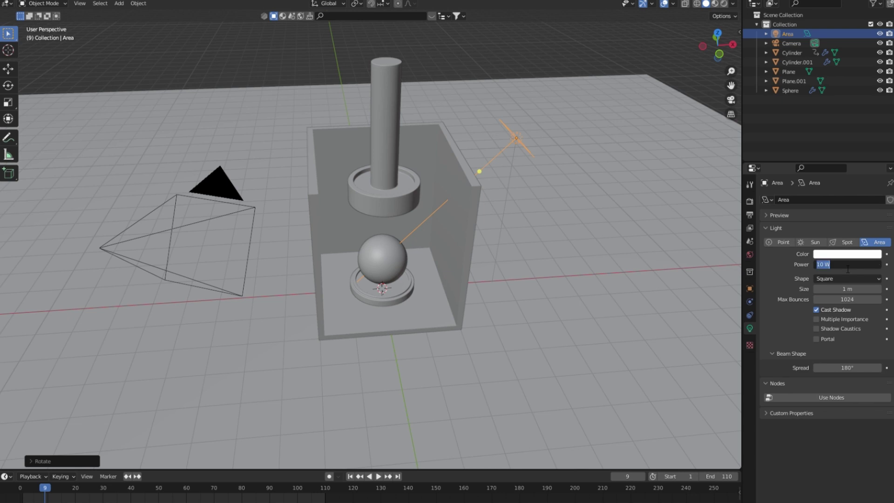
- Set the area light's power to 500 W and preview the rendered scene through the camera
type("500")
key("Return")
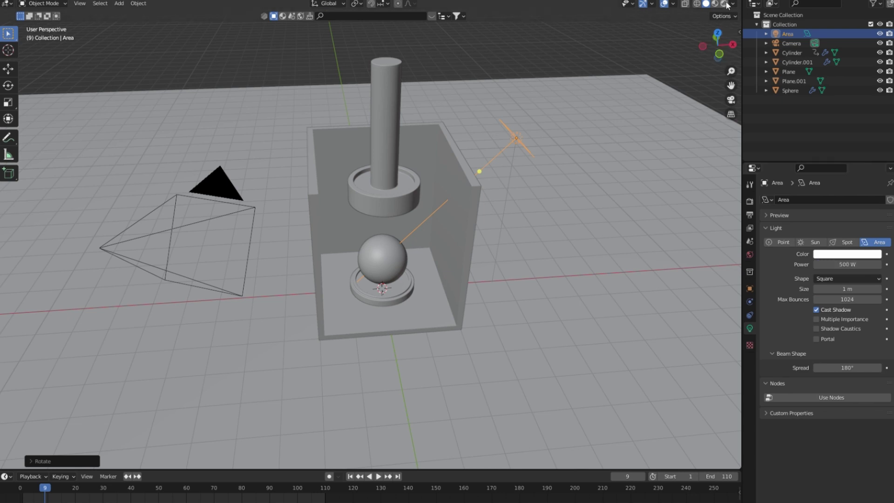
left_click(716, 4)
left_click(725, 5)
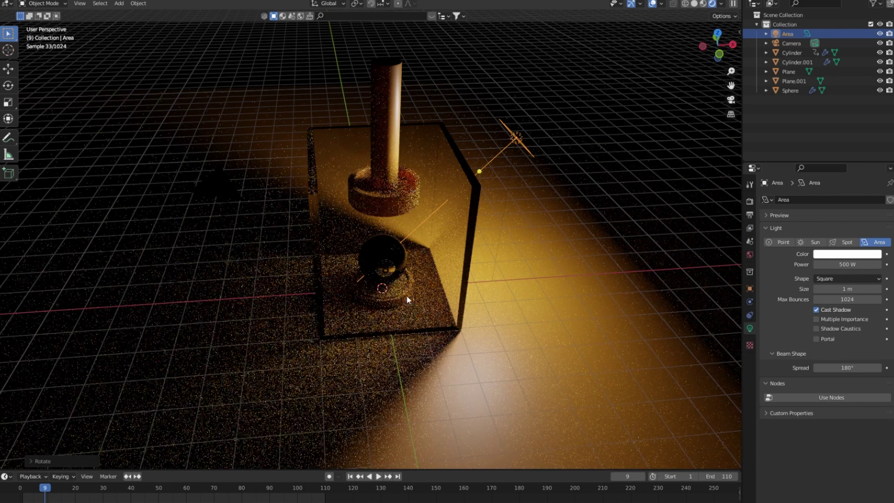
mouse_move(410, 265)
middle_mouse_down()
mouse_move(408, 283)
mouse_move(353, 279)
middle_mouse_up()
key("KP_0")
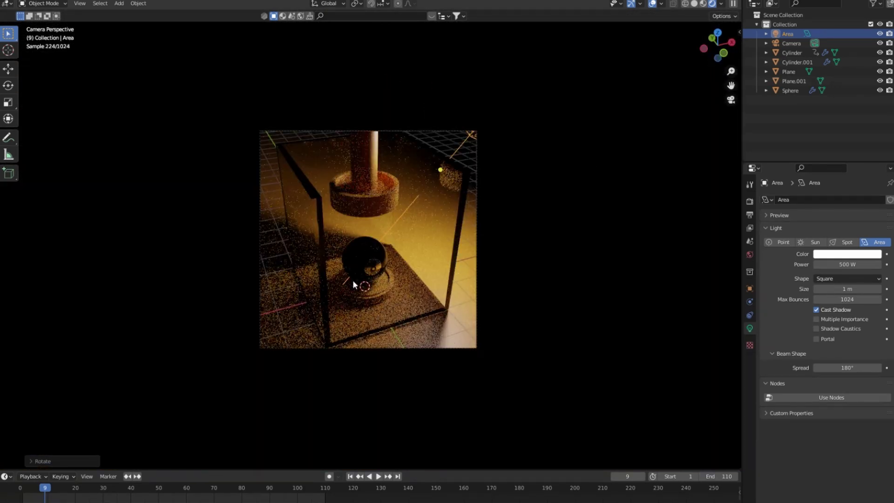
- Return to Solid shading, orbit out from the camera, and duplicate the area light
left_click(705, 4)
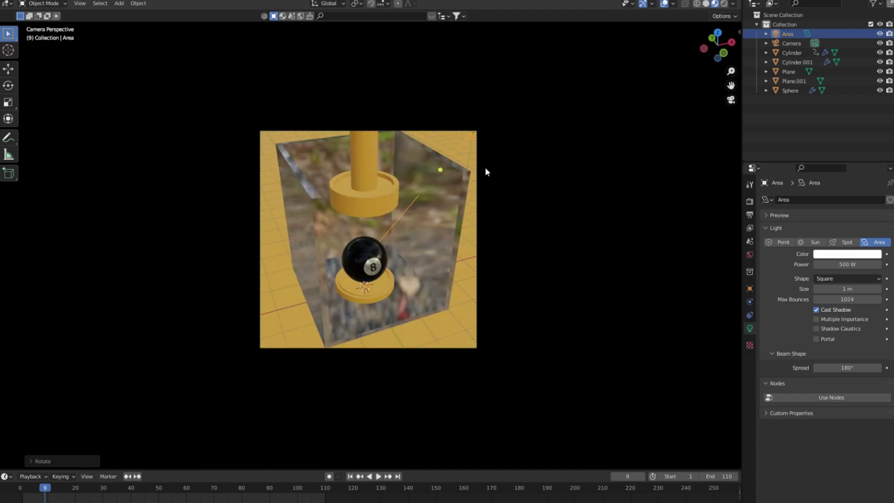
scroll(486, 171, "down", 1)
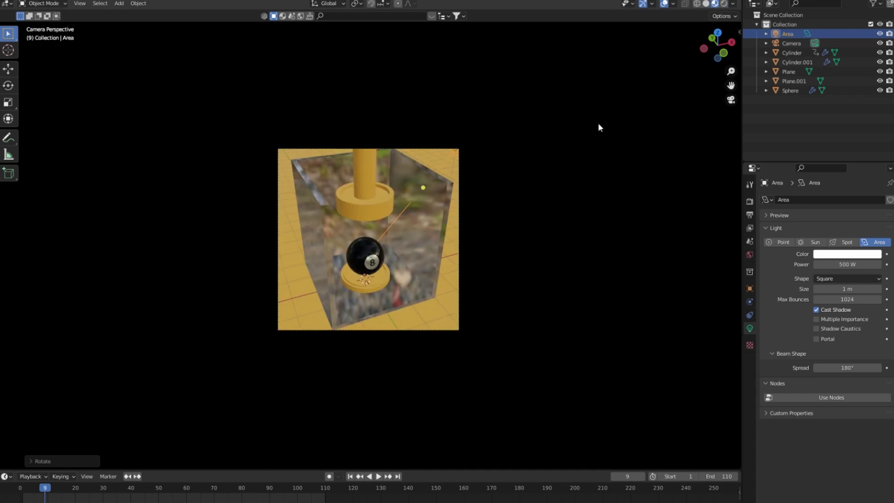
left_click(698, 3)
middle_click_drag(449, 215, 470, 205)
left_click(706, 4)
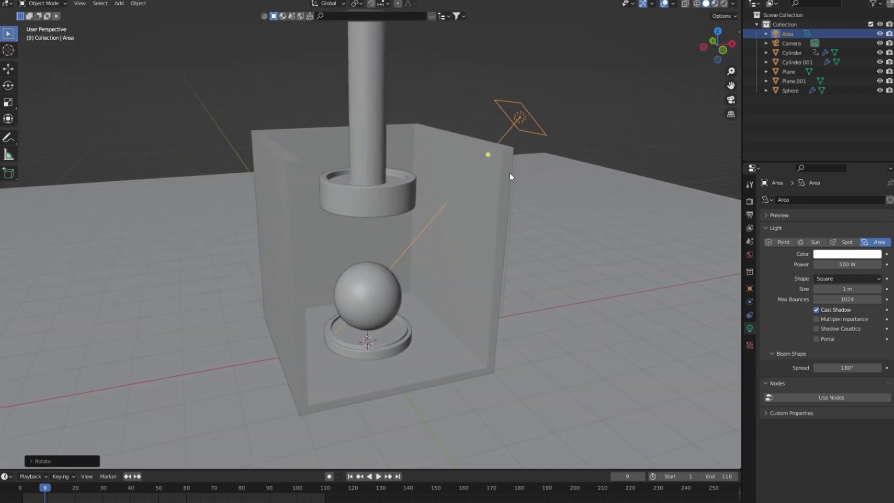
middle_click_drag(509, 173, 499, 180)
scroll(498, 180, "down", 3)
key("shift+d")
- Place the copied area light left of the glass box, tilted toward the ball
key("x")
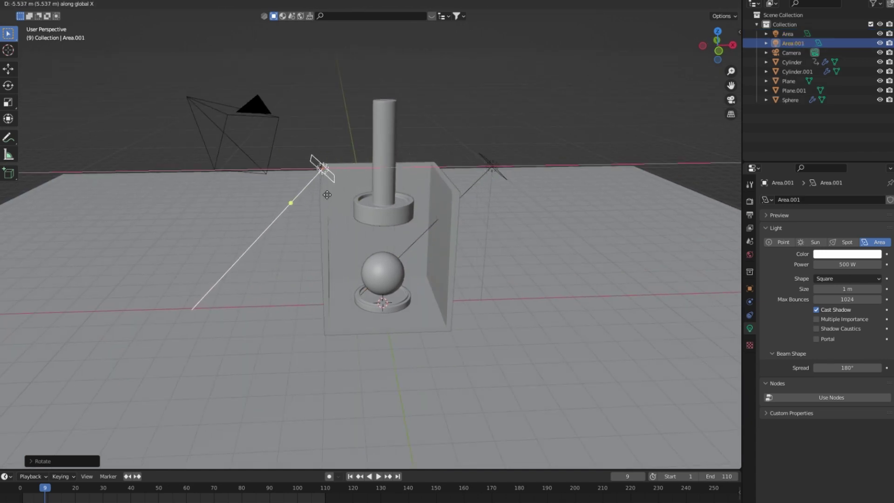
left_click(305, 196)
key("r")
key("x")
key("y")
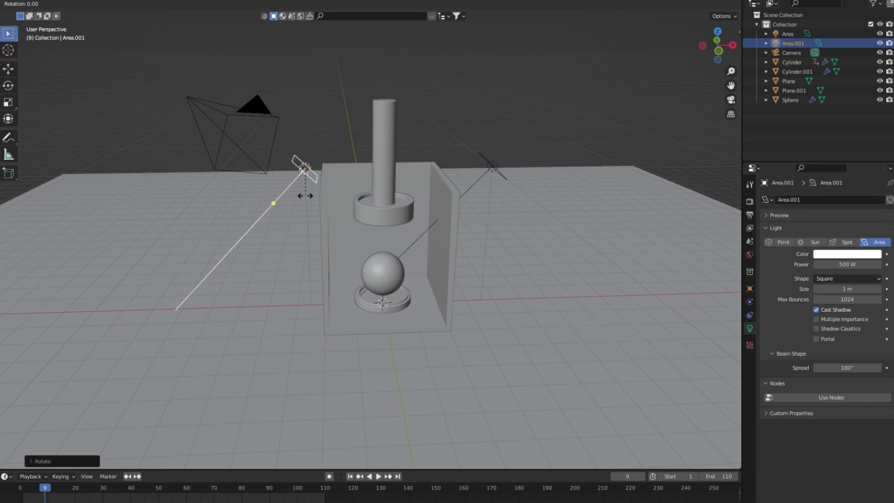
left_click(393, 191)
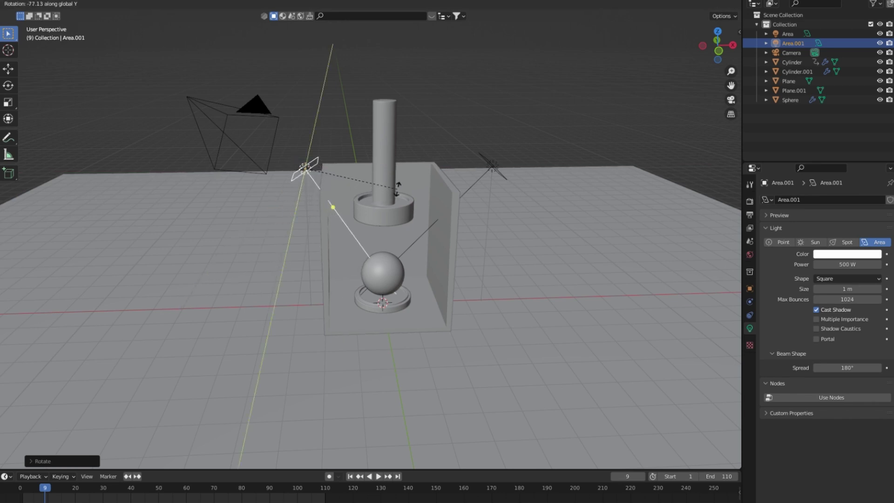
left_click(393, 191)
key("g")
left_click(396, 194)
key("g")
key("x")
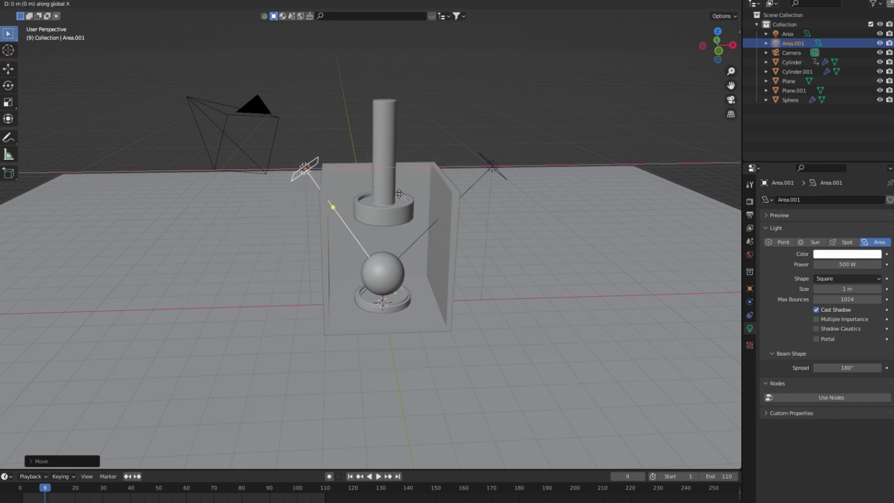
left_click(397, 195)
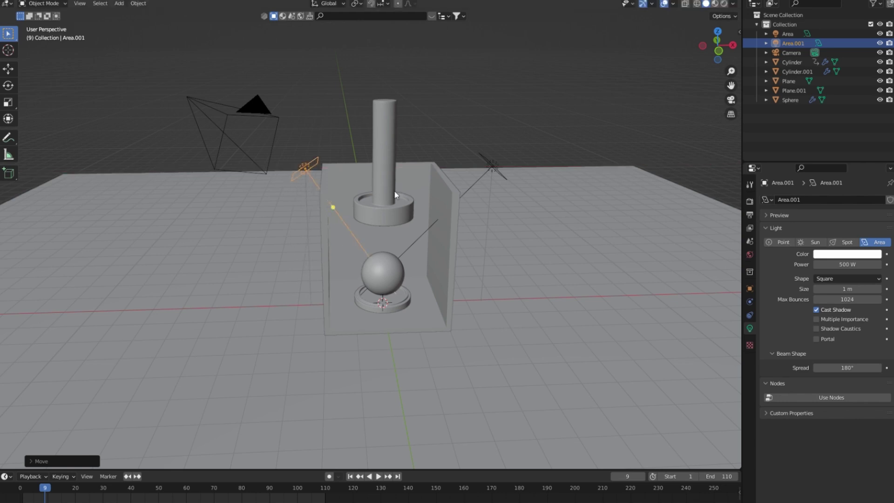
- Duplicate both side lights, rotating the copies around Z and shifting them along X
left_click(472, 180)
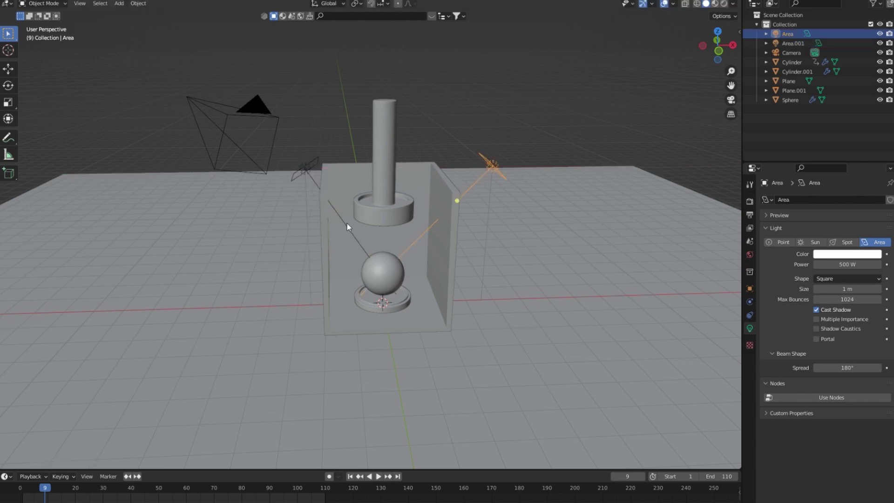
left_click(347, 222)
left_click(469, 194, "shift")
key("shift+d")
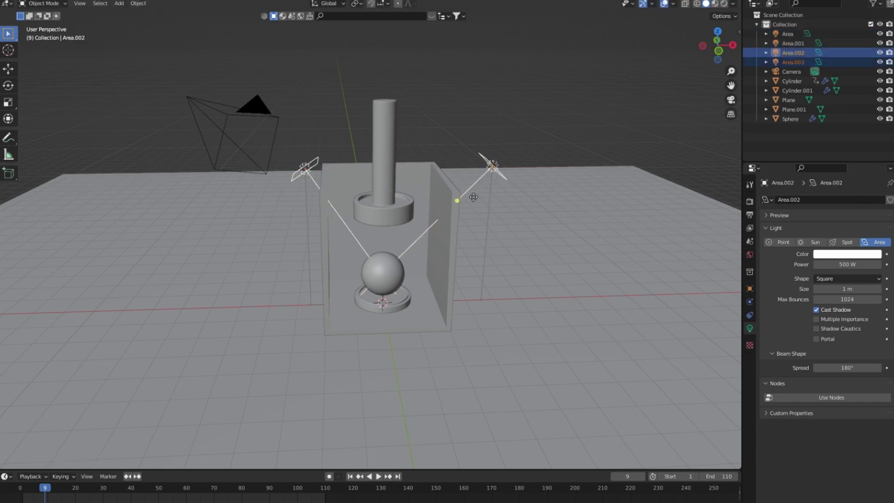
key("r")
key("z")
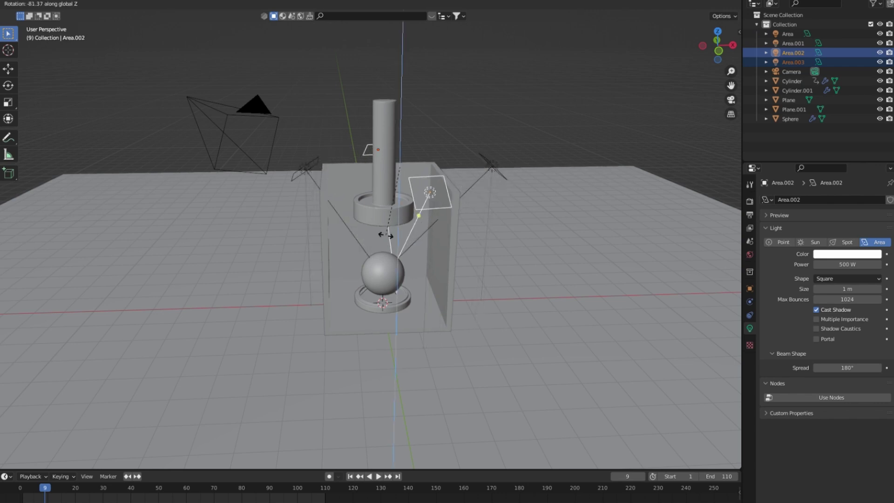
left_click(375, 236)
key("g")
key("x")
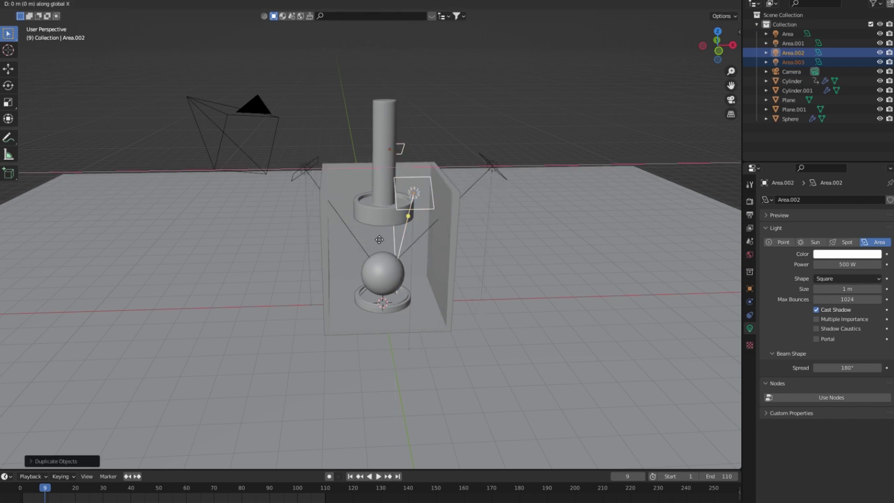
left_click(366, 243)
- Preview the camera view rendered, then set viewport and render Max Samples to 100
key("KP_0")
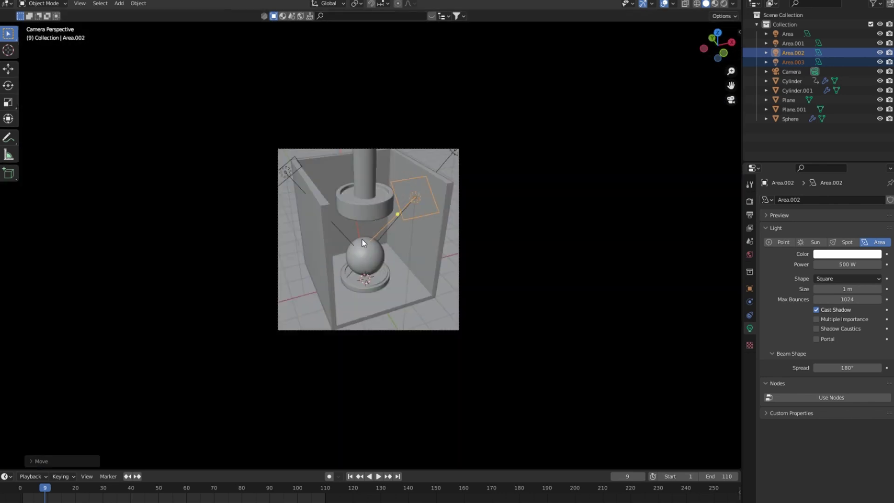
left_click(724, 4)
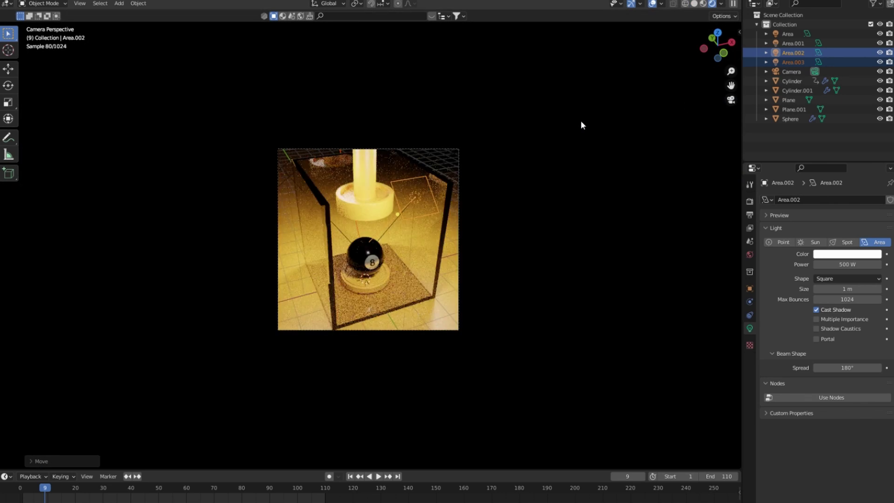
scroll(461, 216, "up", 1)
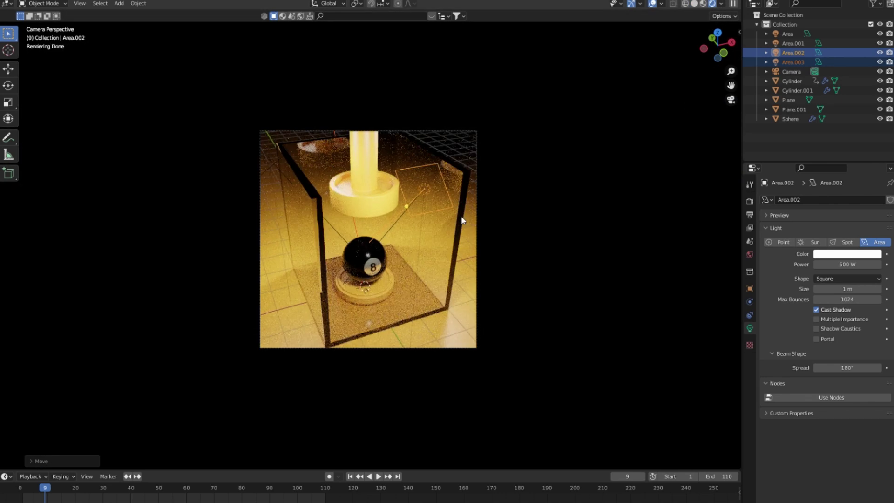
left_click(748, 202)
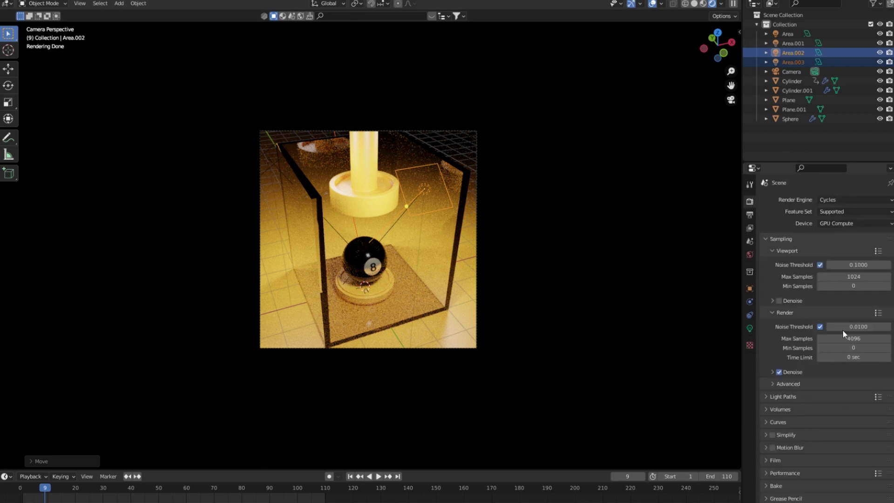
double_click(853, 276)
double_click(854, 339)
- Return to Solid shading and orbit out to see the box, lights and camera
left_click(695, 4)
mouse_move(573, 180)
middle_mouse_down()
mouse_move(435, 245)
mouse_move(506, 245)
middle_mouse_up()
scroll(468, 227, "down", 4)
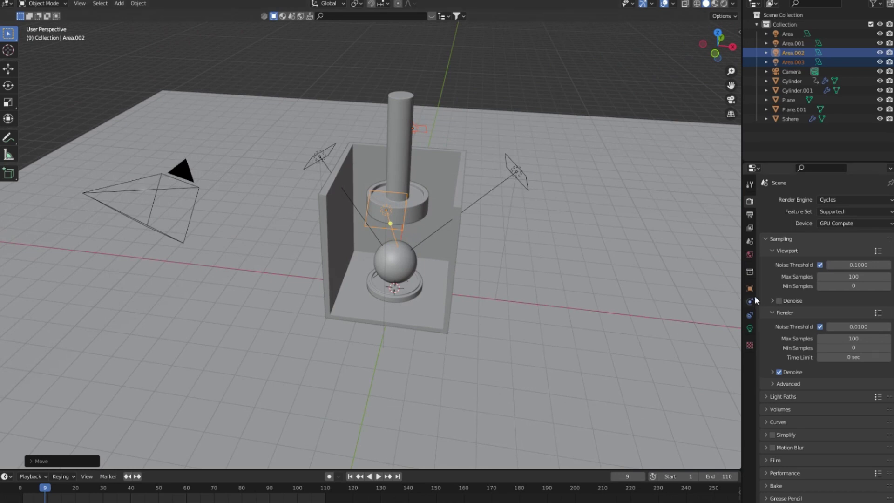
- Set the world colour to the christmas_photo_studio_01_4k.exr environment texture and preview it rendered from the camera
left_click(751, 254)
left_click(817, 259)
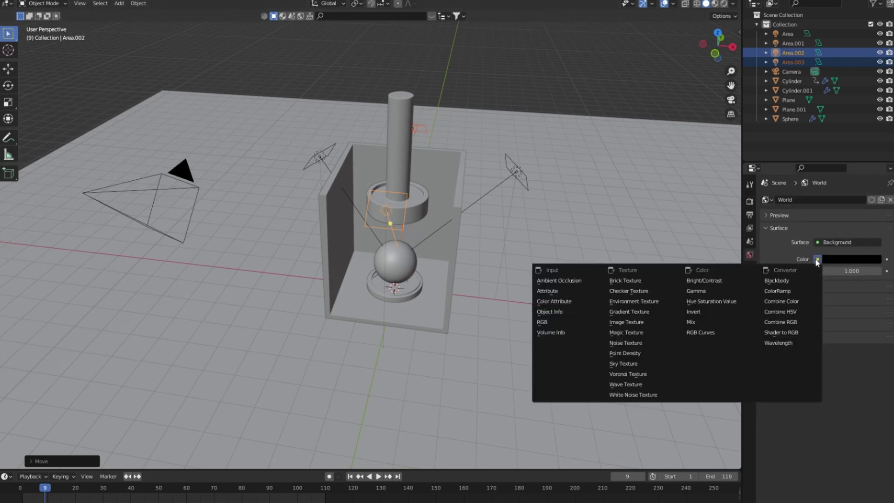
left_click(625, 305)
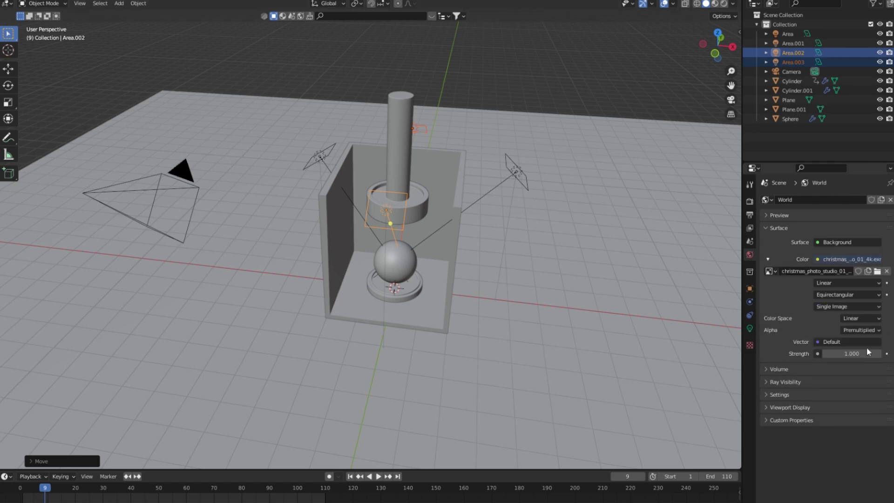
left_click(723, 5)
key("KP_0")
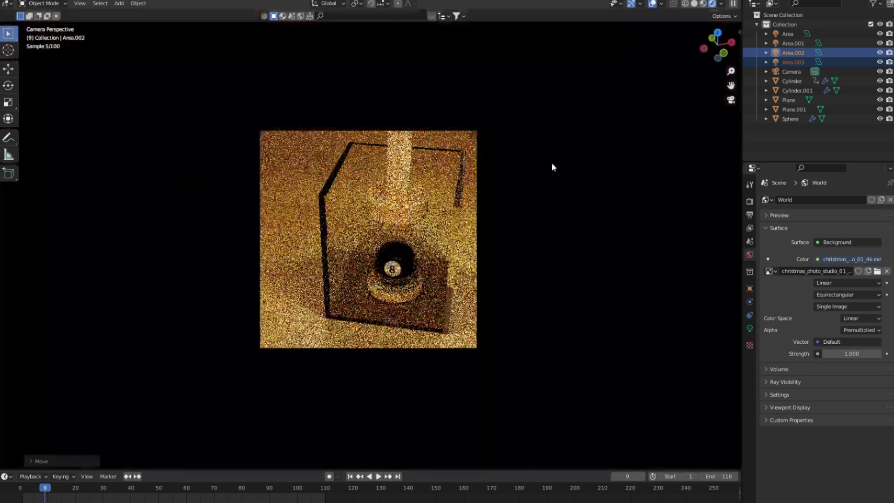
- Try world strengths 0 and 0.6, settling on 0.4
left_click(851, 354)
type("0")
key("Return")
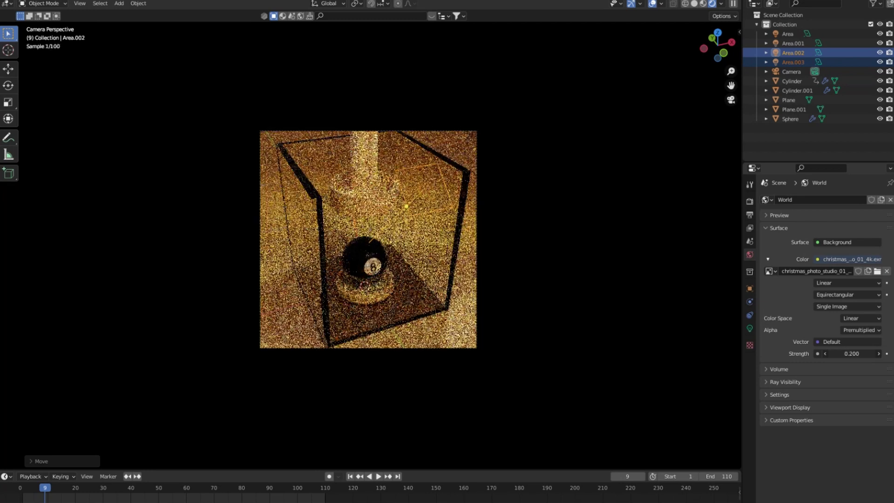
left_click(852, 353)
type("0.6")
key("Return")
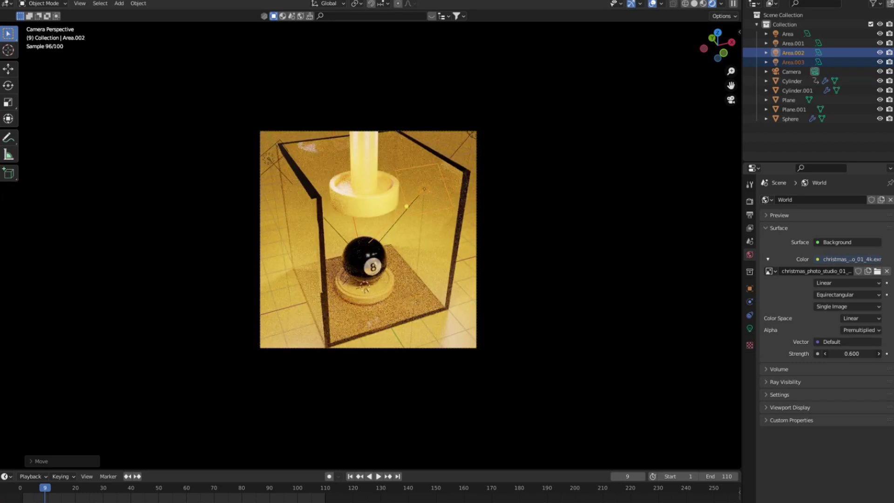
left_click(852, 353)
type("0.4")
key("Return")
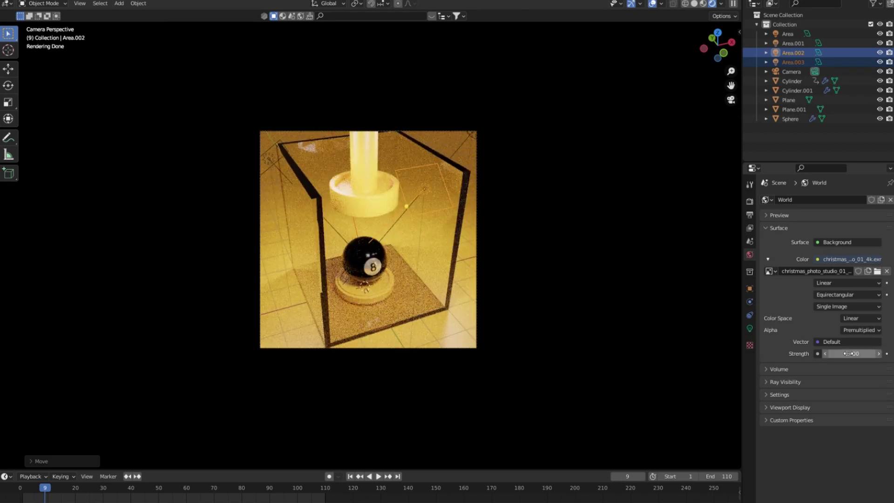
scroll(375, 336, "up", 2)
- Play the press animation in Material Preview, stop at frame 59, and edit the glass box Plane
left_click(704, 4)
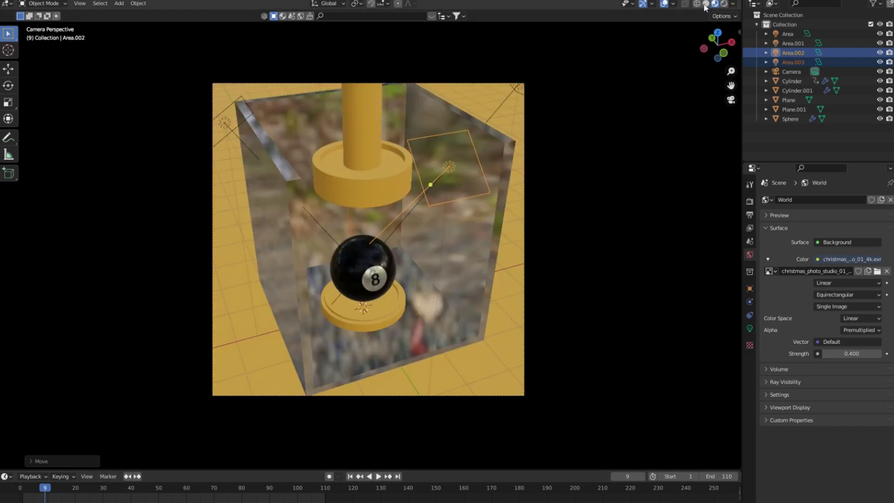
left_click(379, 478)
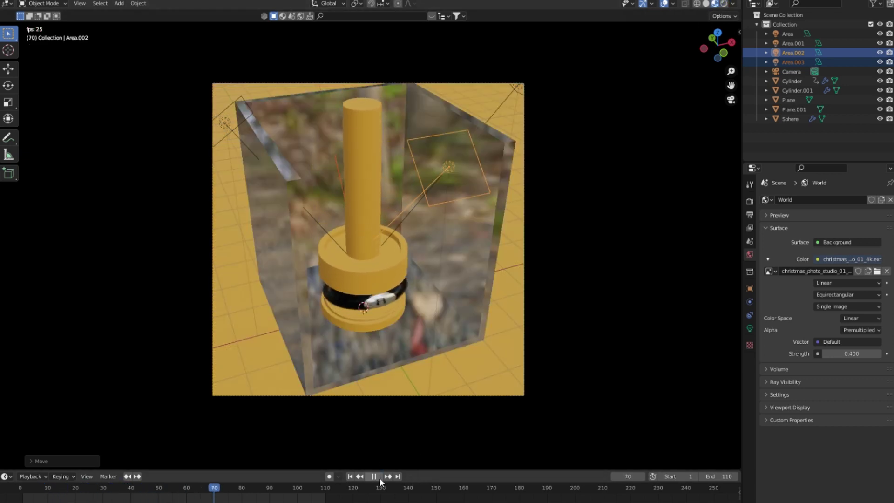
left_click(374, 478)
scroll(386, 333, "down", 2)
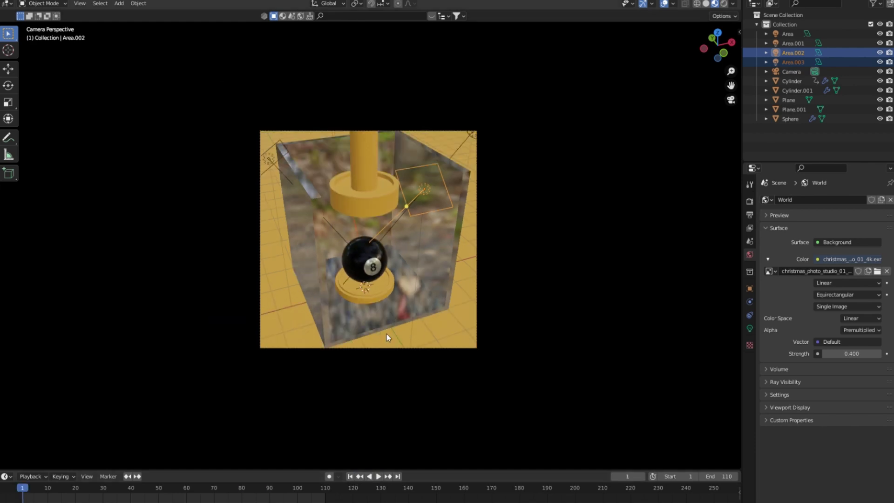
key("Left")
left_click_drag(20, 488, 182, 475)
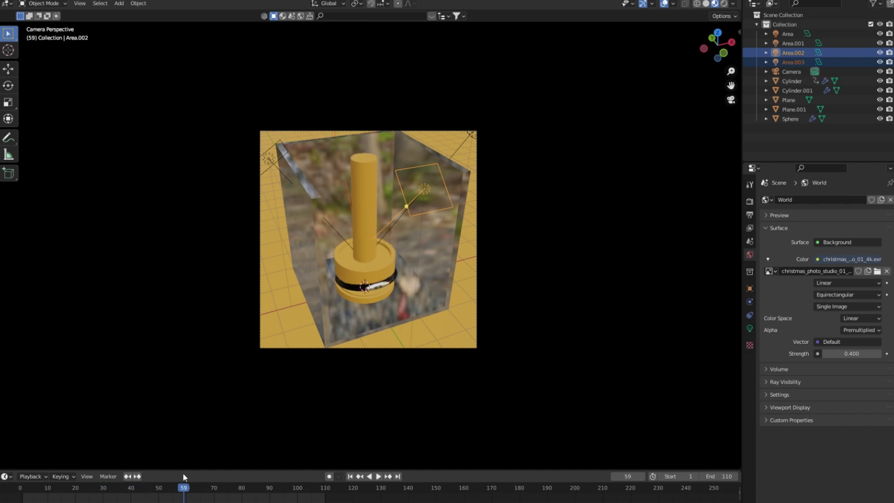
left_click(357, 153)
key("Tab")
- Raise the press cylinder's top face about 0.08 m so it leaves the camera frame
left_click(366, 161)
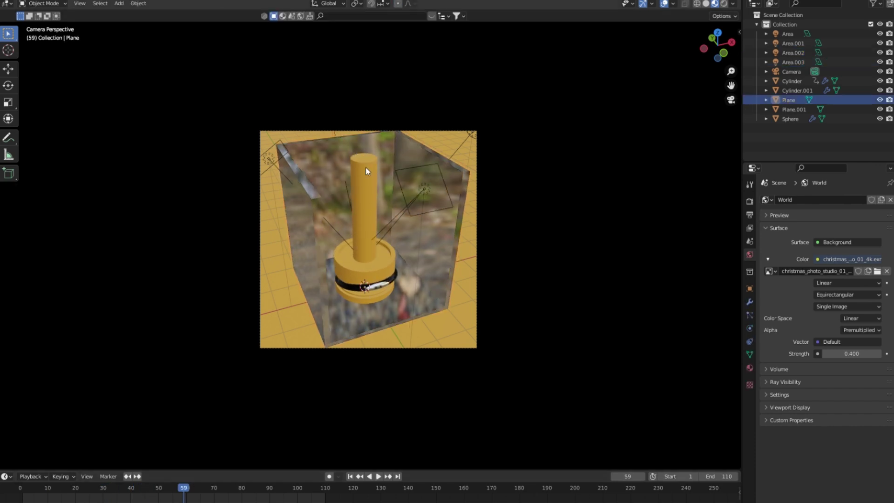
key("Tab")
left_click(369, 163)
key("Tab")
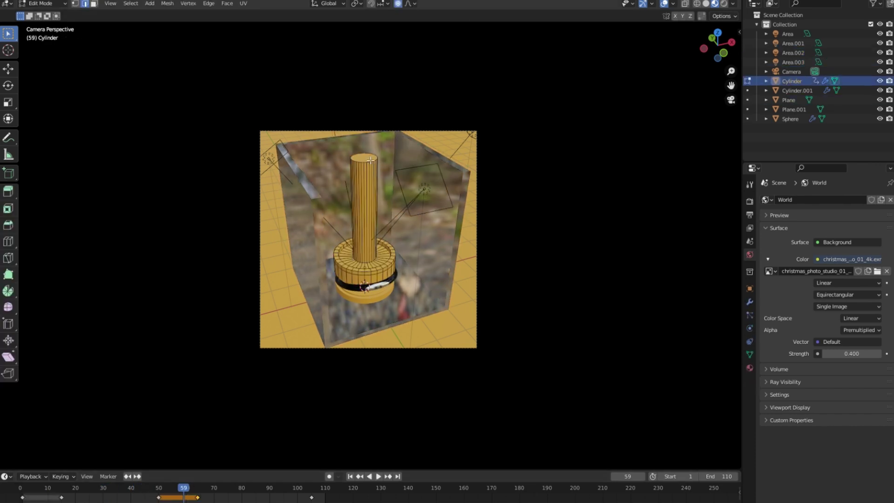
key("3")
left_click(370, 160)
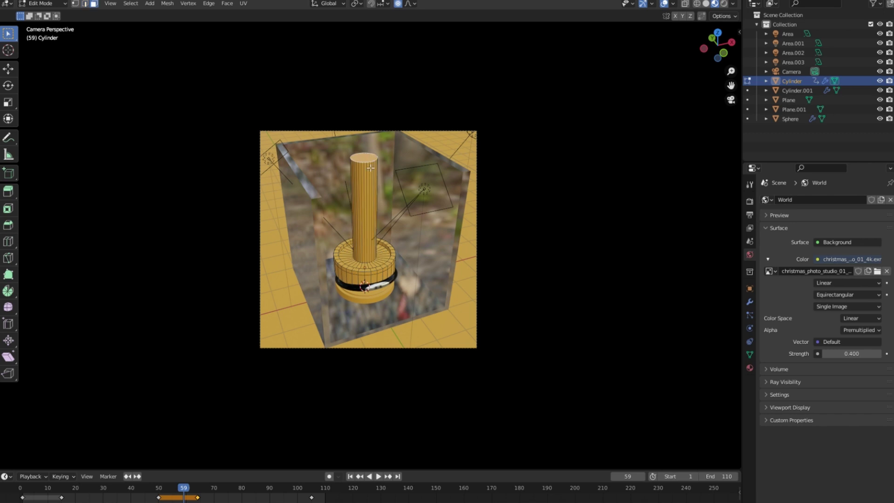
key("g")
left_click(397, 95)
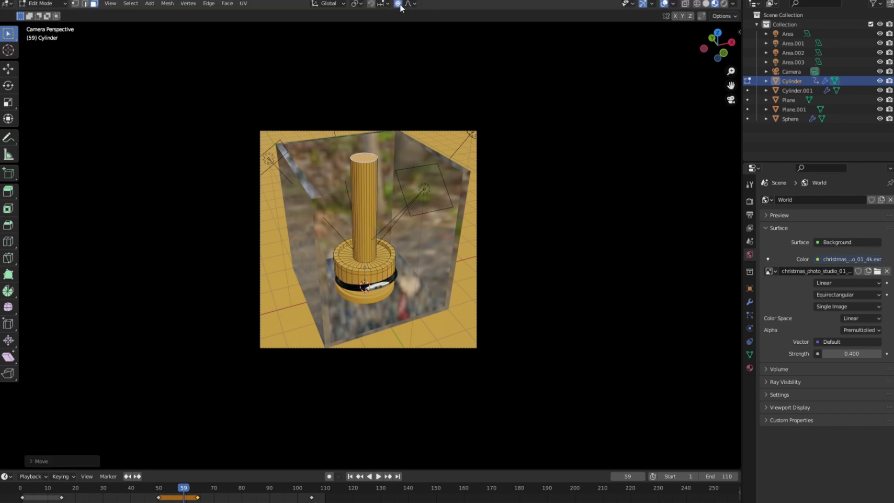
key("g")
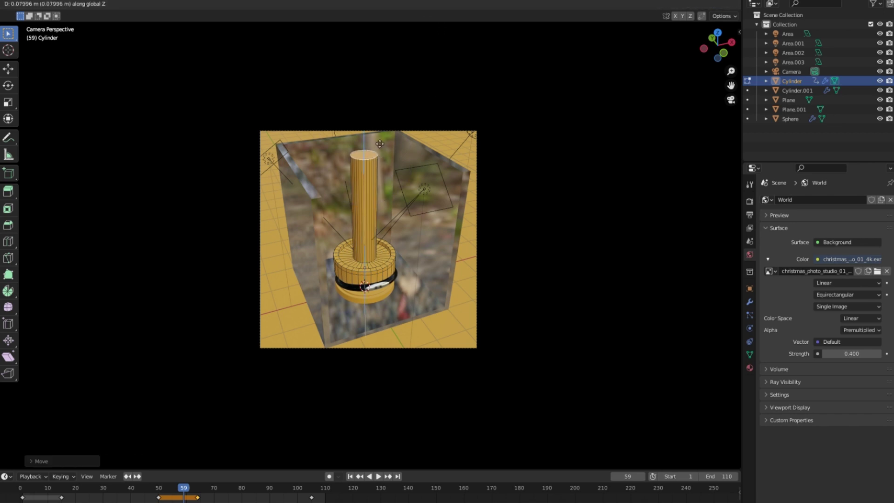
left_click(372, 77)
key("Tab")
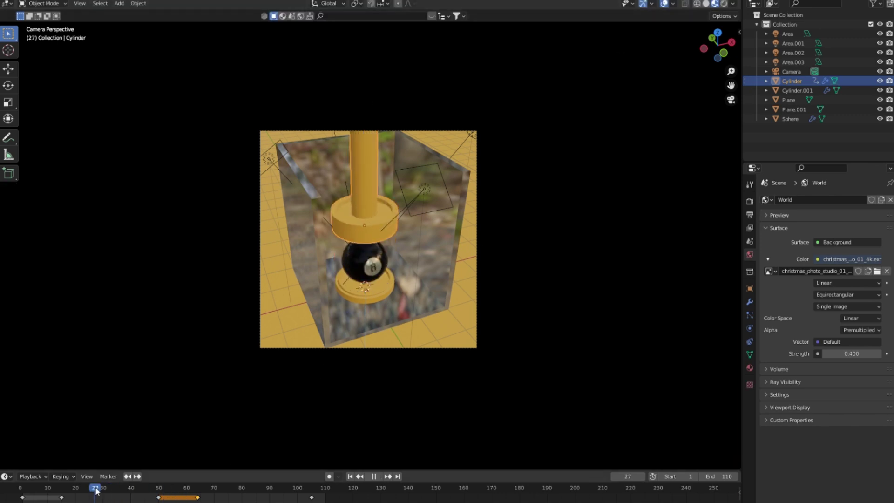
- Scrub back to frame 0, preview it rendered, and select the Camera
left_click_drag(184, 491, 20, 491)
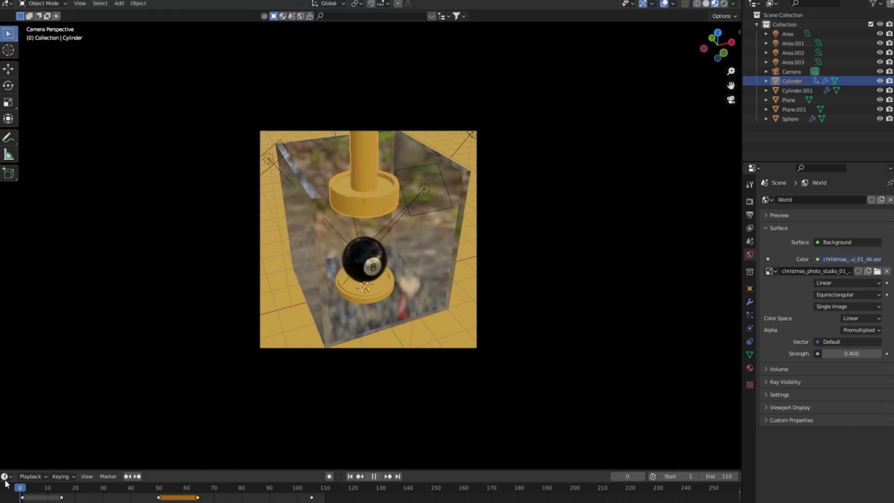
left_click(723, 4)
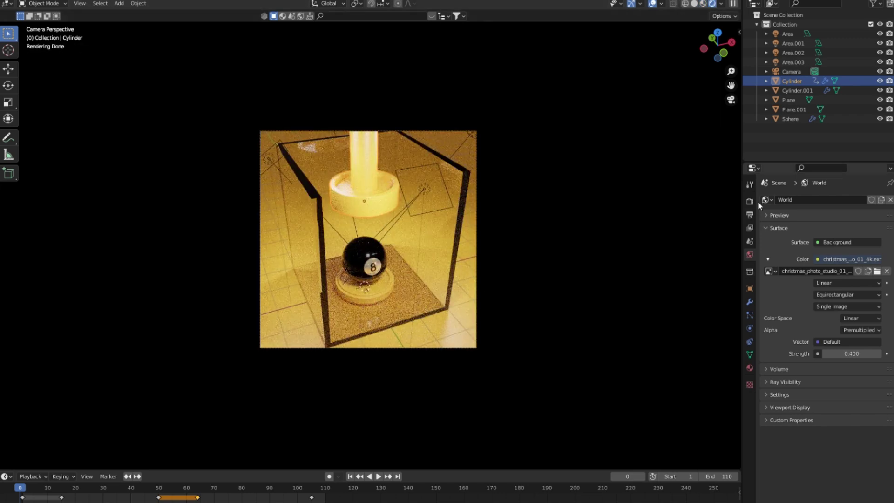
left_click(792, 73)
- Try an orthographic lens, revert it, and raise the camera's focal length to 62 mm
left_click(747, 329)
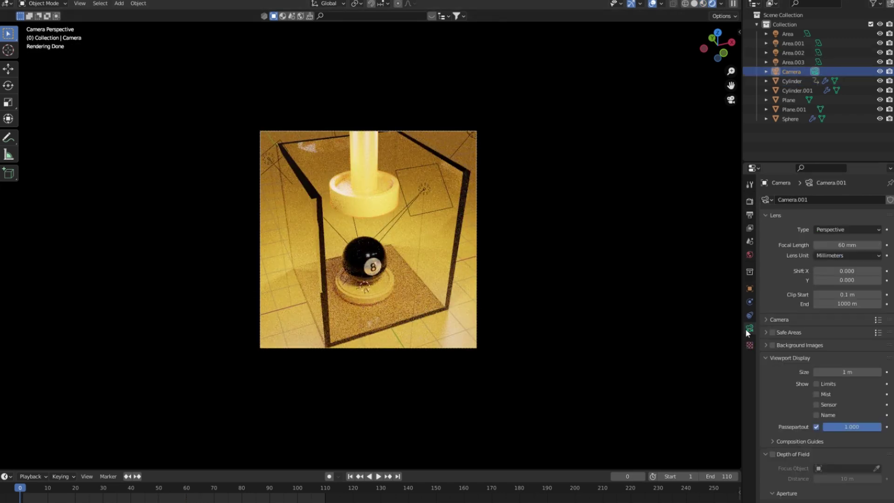
left_click(838, 229)
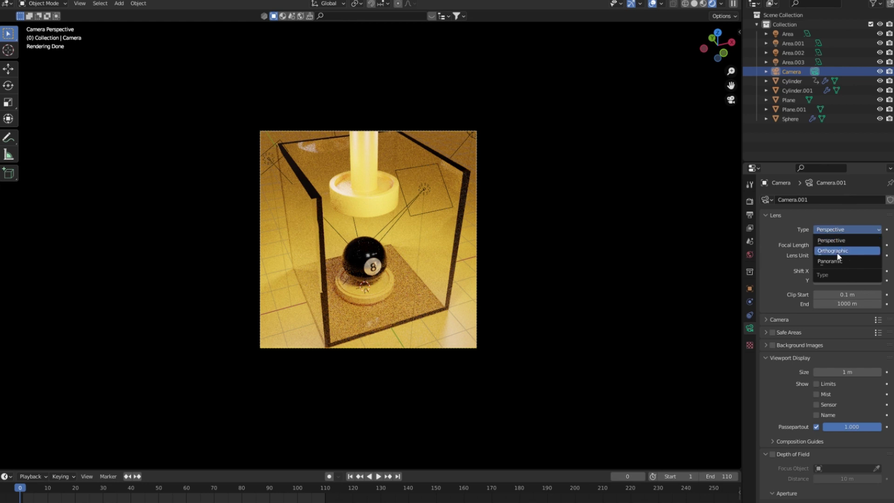
left_click(838, 254)
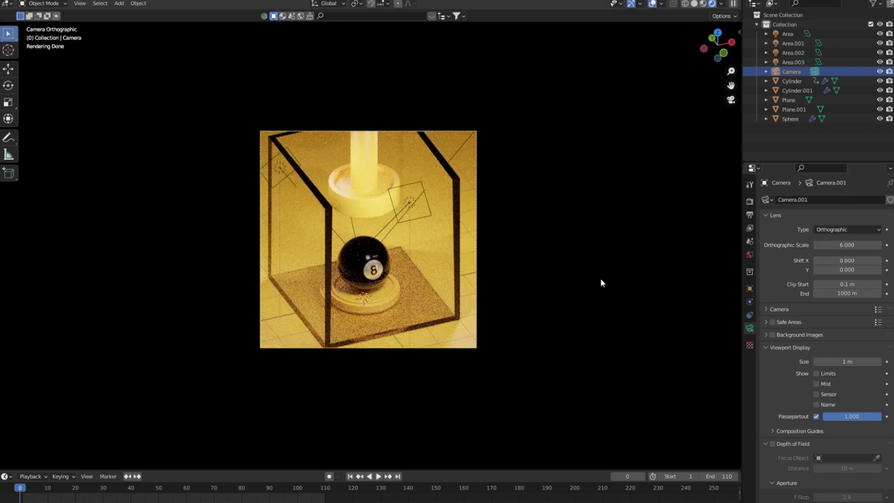
key("ctrl+z")
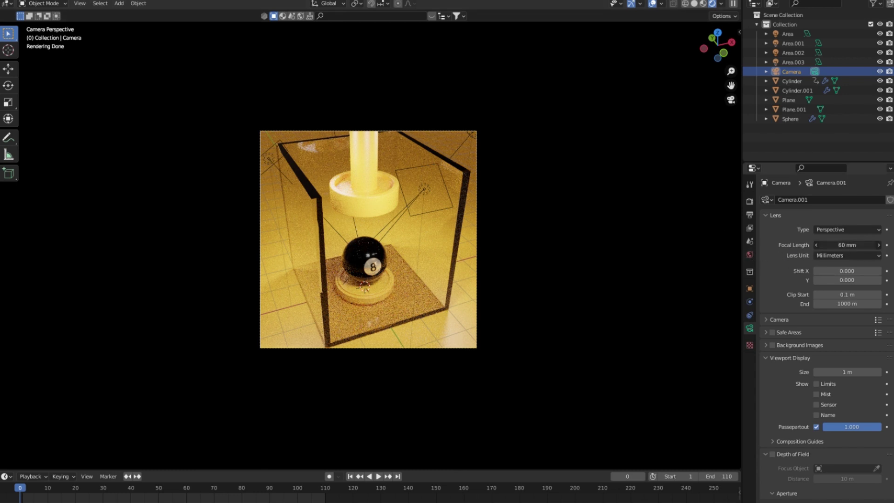
left_click_drag(852, 245, 861, 245)
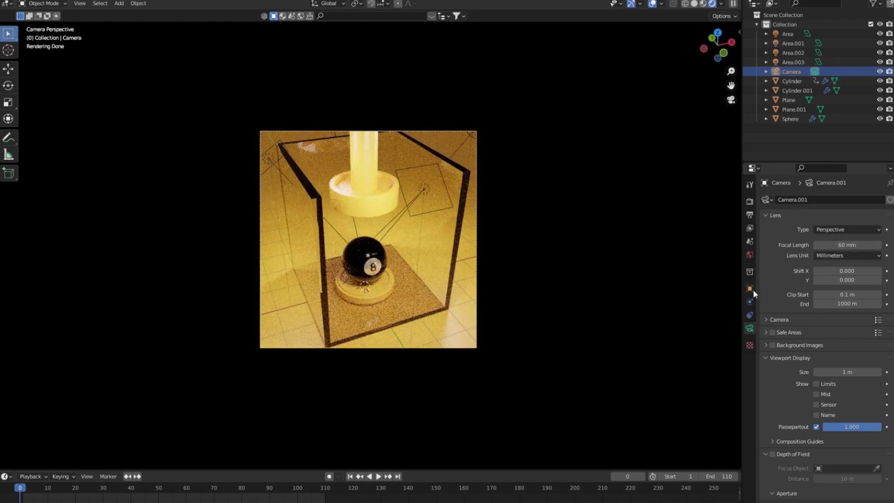
- Set camera Rotation Y to 0 and Z to -25.3°, and move it to about X -3.88 m
left_click(750, 288)
left_click_drag(842, 278, 844, 270)
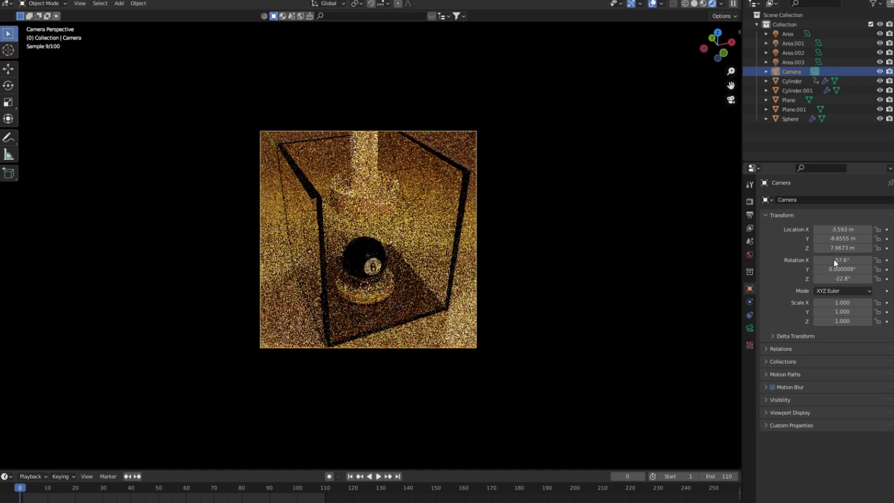
key("ctrl+z")
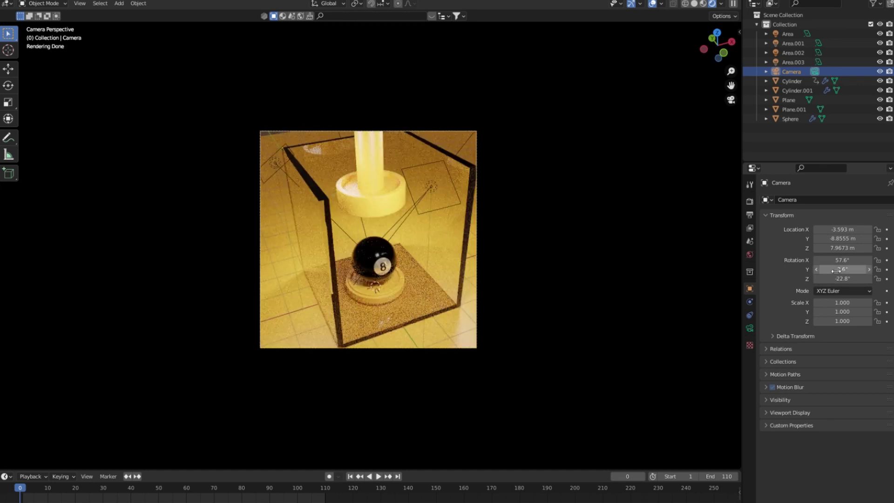
left_click_drag(841, 259, 844, 229)
key("ctrl+z")
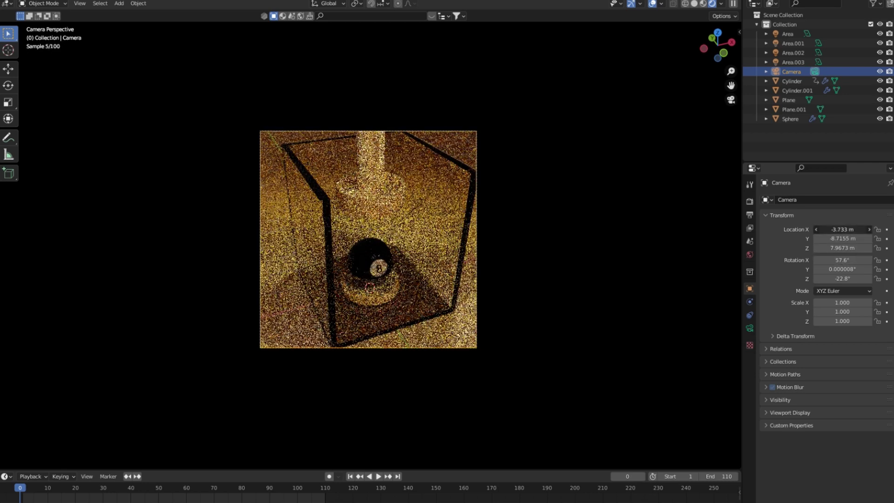
left_click_drag(836, 279, 826, 279)
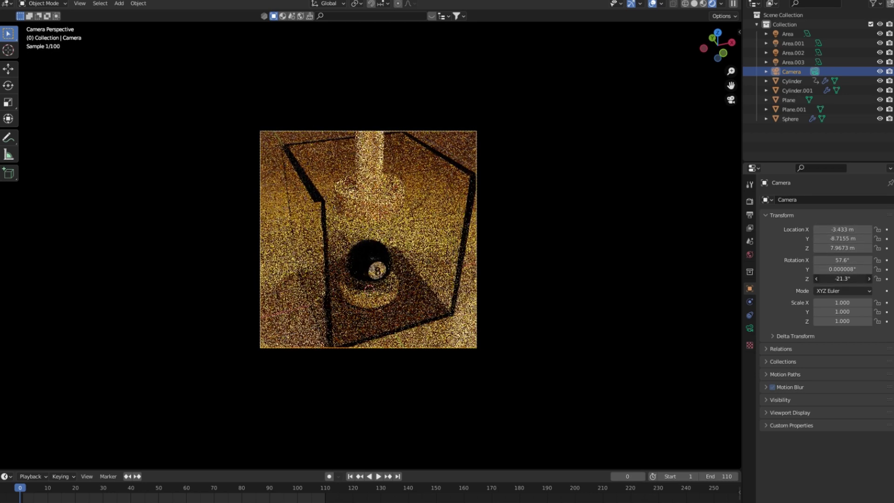
key("g")
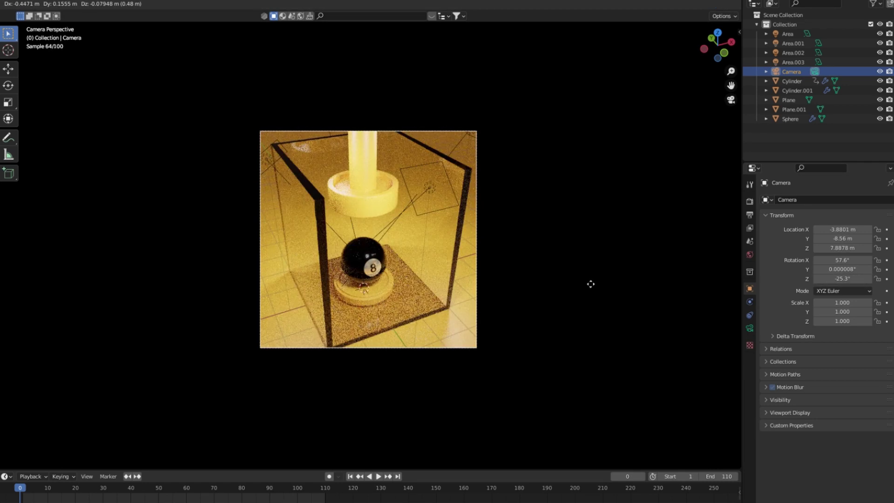
left_click(594, 281)
scroll(421, 348, "up", 2)
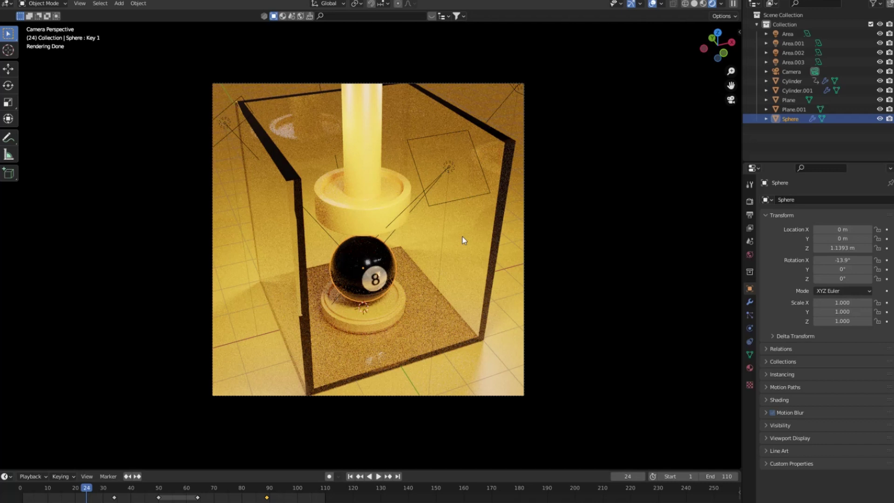
- Play and stop the press animation in Material Preview
left_click(703, 3)
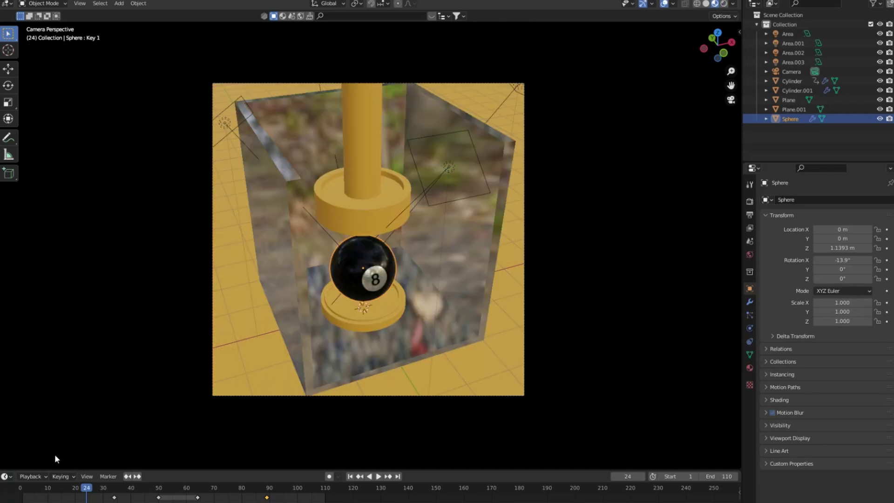
key("space")
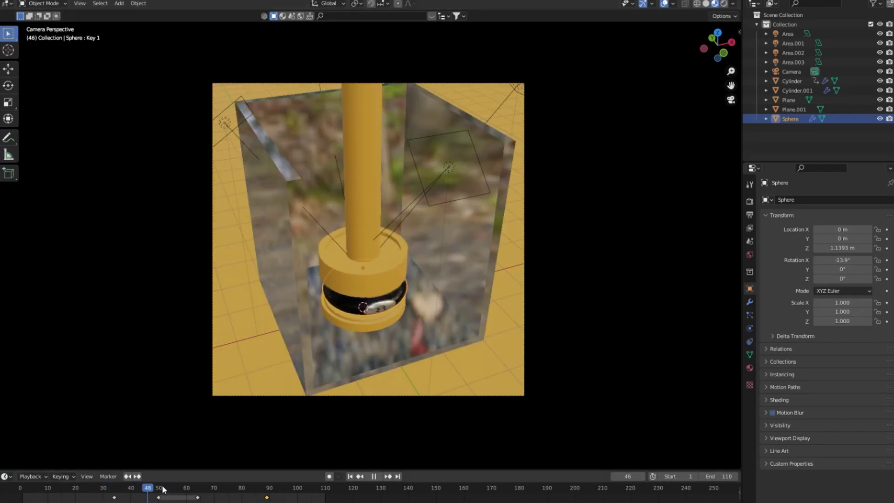
key("Escape")
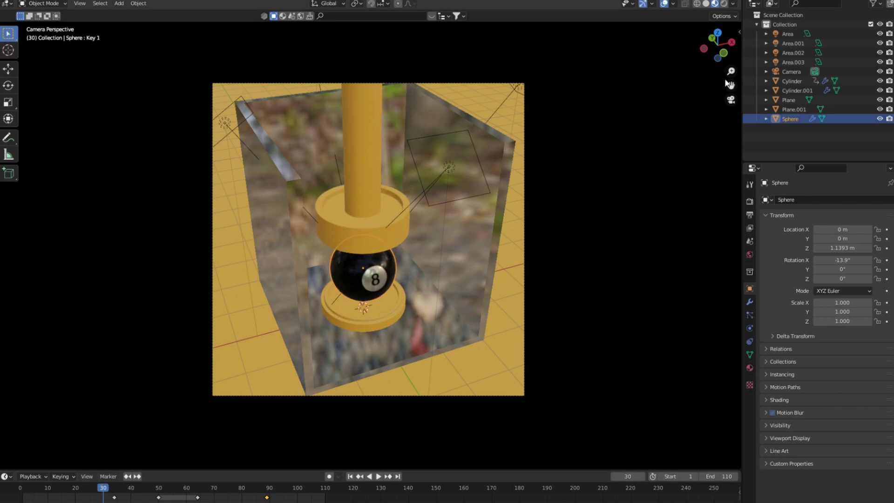
- Give the orange press material roughness 0.163, metallic 0.102 and specular 0.406, and check the render
left_click(365, 170)
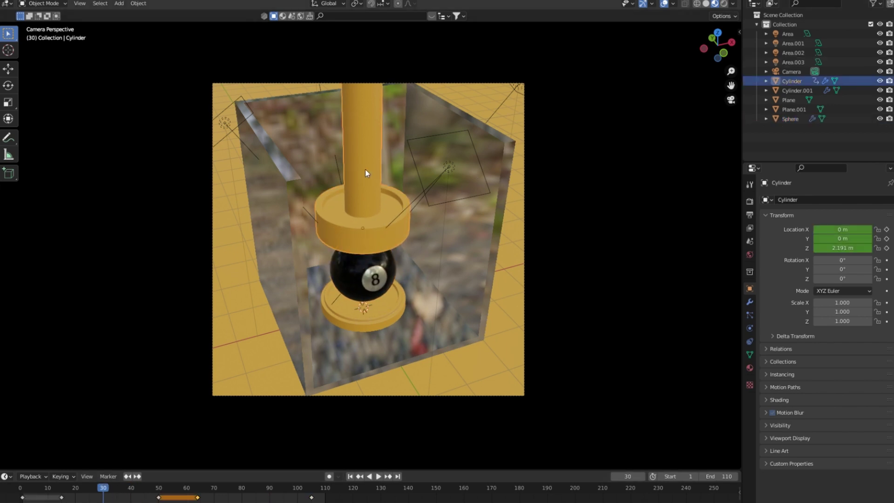
left_click(749, 367)
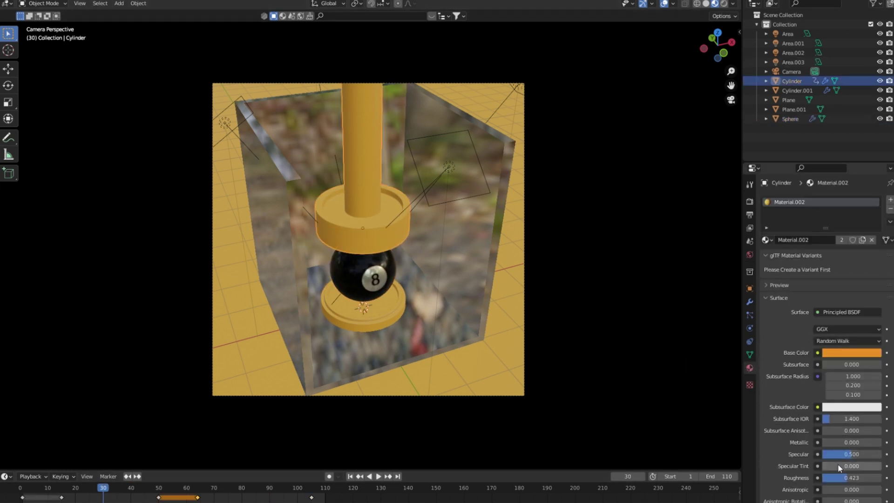
left_click_drag(874, 478, 831, 477)
left_click(859, 355)
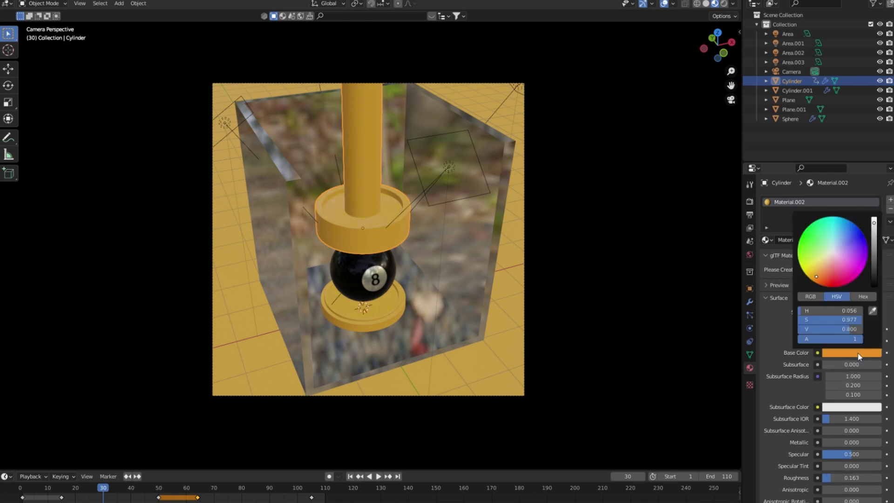
mouse_move(853, 442)
left_mouse_down()
mouse_move(824, 442)
mouse_move(830, 454)
left_mouse_up()
left_click(725, 4)
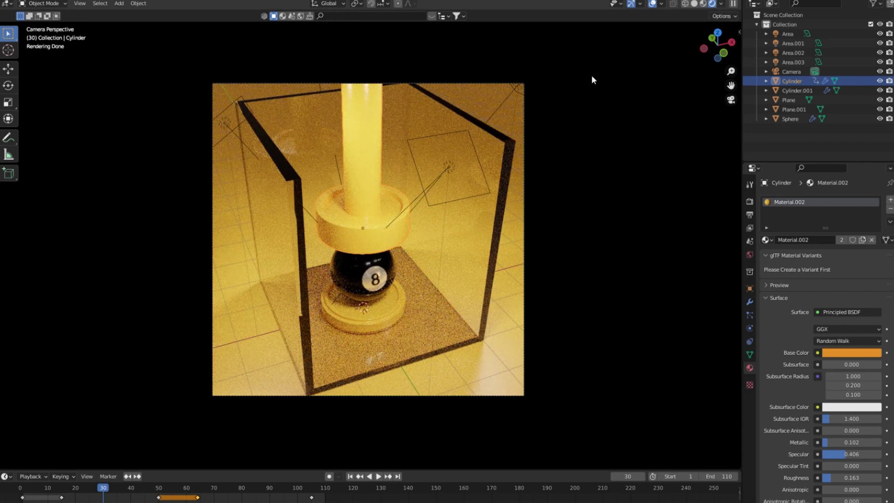
left_click(694, 3)
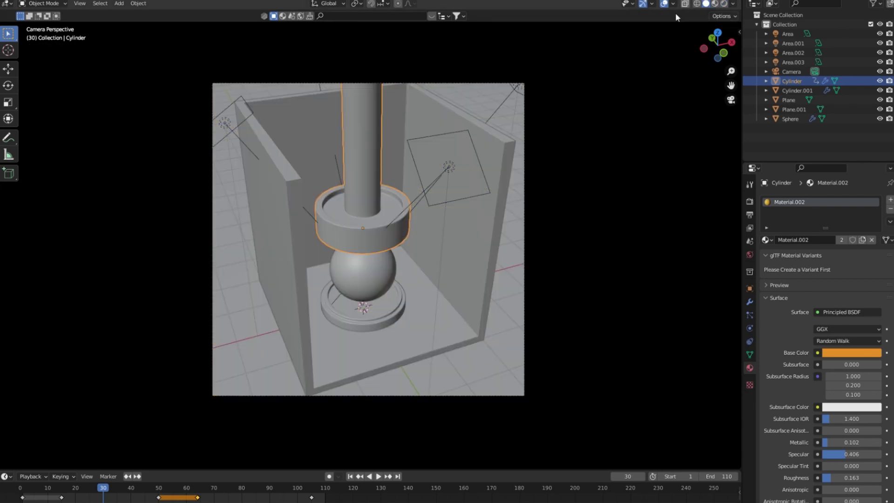
- Bevel the glass box's top corner edges and check the rounded corners in the preview
left_click(294, 178)
key("Tab")
key("2")
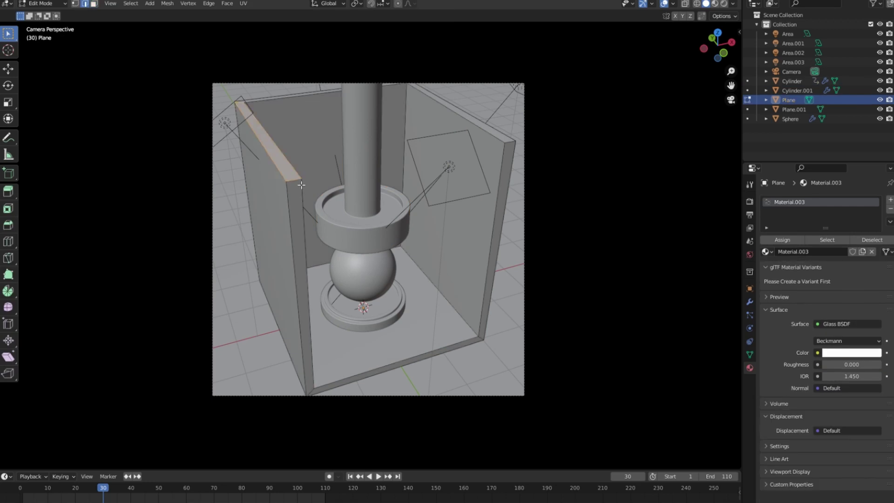
left_click(298, 185)
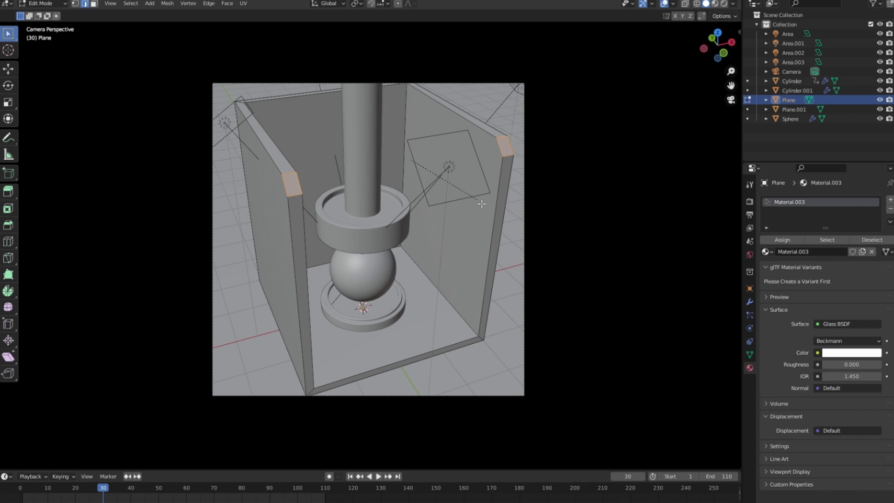
left_click(491, 243)
key("Tab")
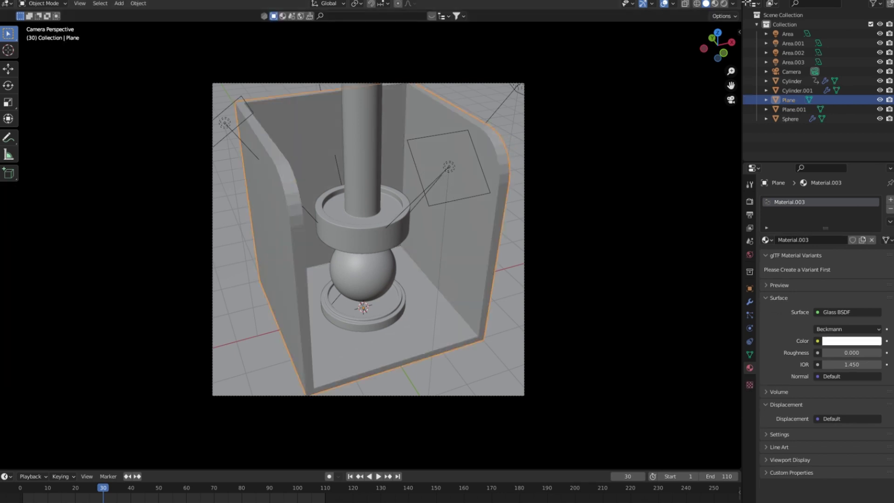
left_click(715, 4)
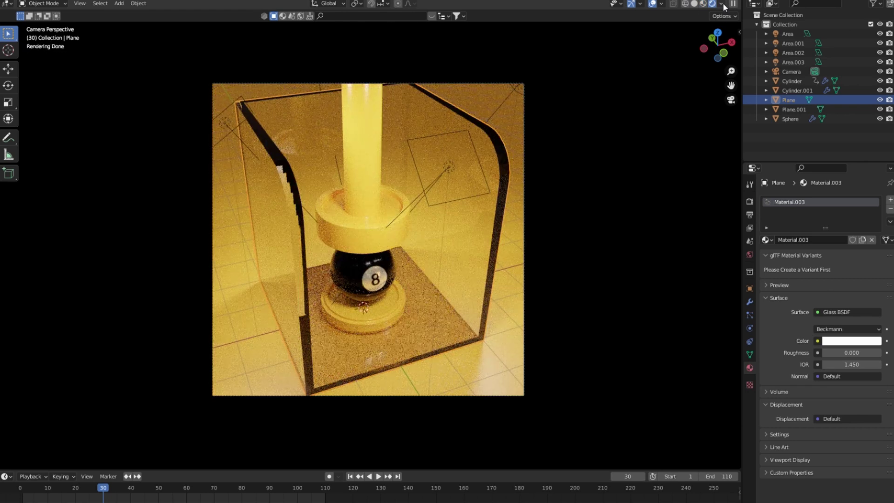
- Apply auto smooth shading to the glass box
left_click(292, 197)
right_click(294, 196)
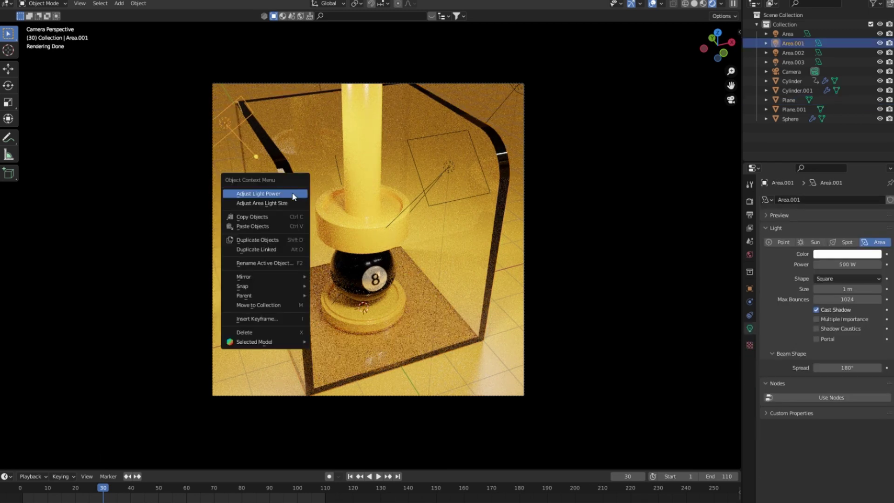
left_click(270, 169)
right_click(270, 170)
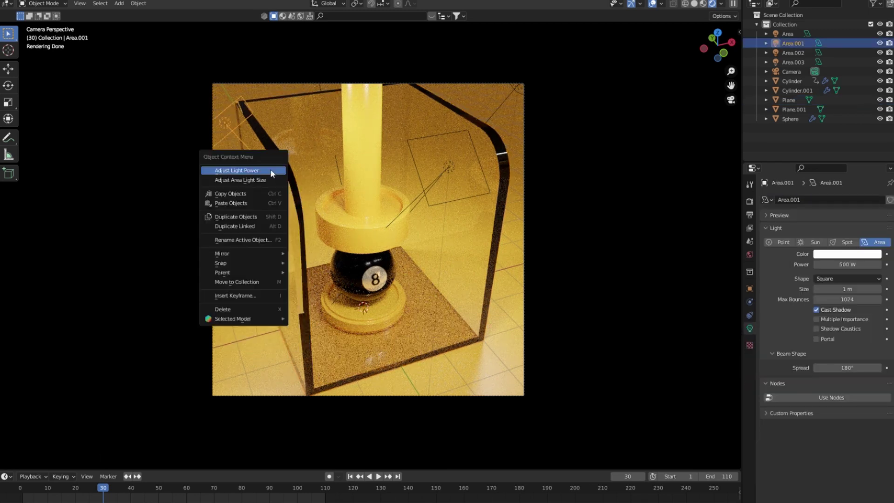
scroll(301, 186, "up", 1)
left_click(287, 188)
right_click(287, 189)
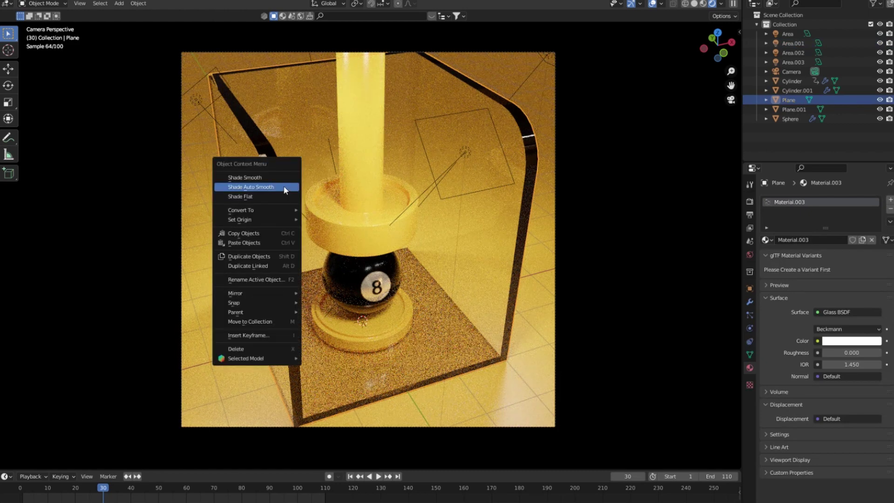
left_click(285, 186)
- Select the glass box's rim edge loop in Edit Mode and re-check the render
key("Tab")
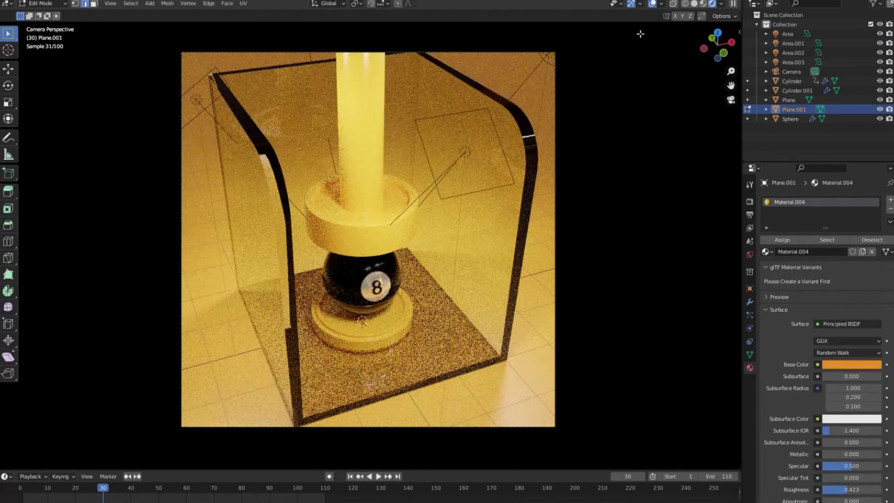
left_click(695, 5)
key("Tab")
left_click(263, 190)
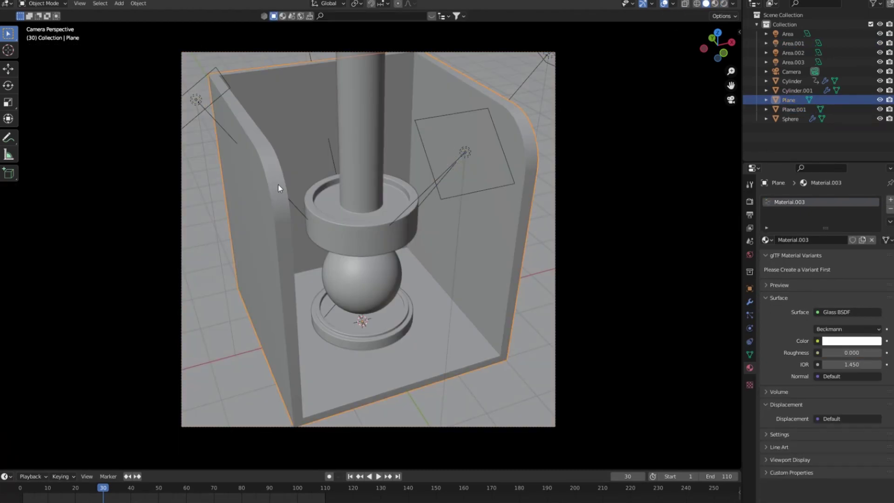
key("Tab")
left_click(280, 187, "alt+shift")
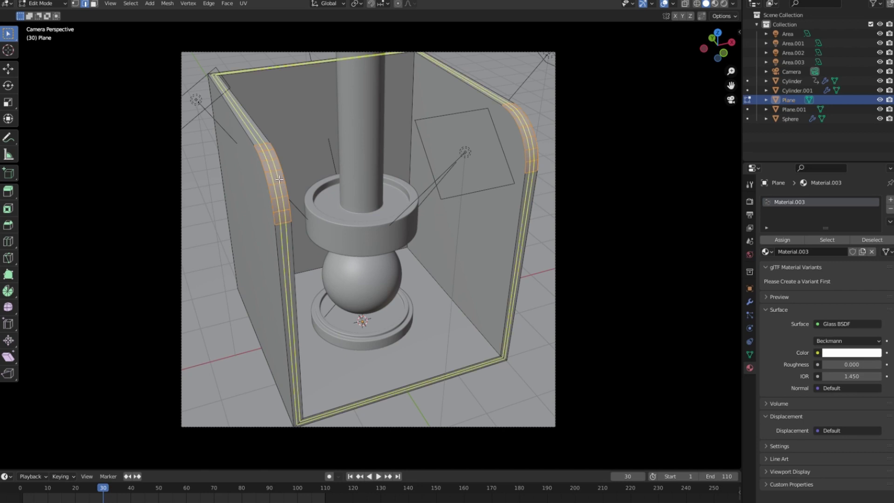
key("Tab")
left_click(714, 4)
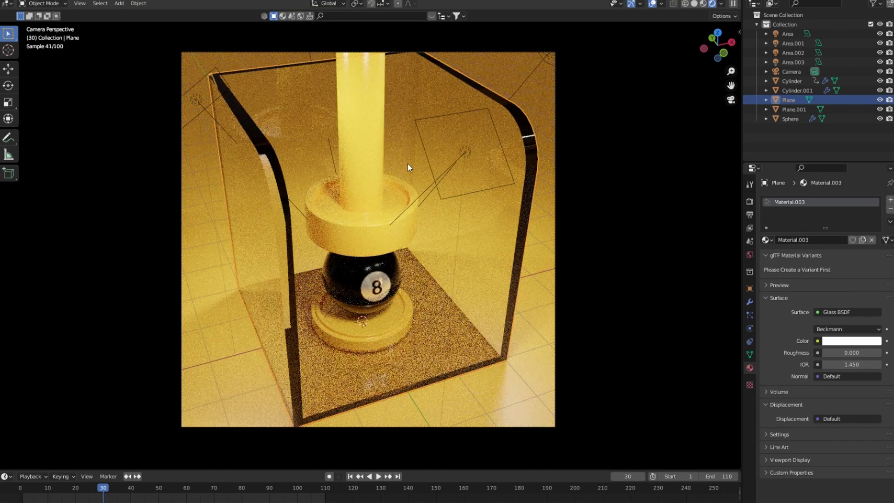
- Inspect the box, return to camera view, and show the 1080×1080 PNG output settings
scroll(408, 164, "down", 2)
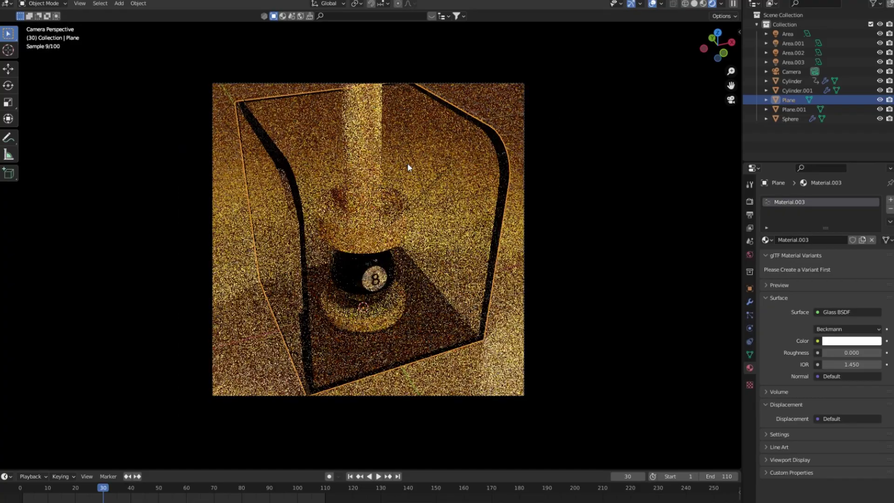
mouse_move(403, 215)
middle_mouse_down()
mouse_move(413, 214)
mouse_move(383, 207)
mouse_move(403, 196)
mouse_move(451, 200)
mouse_move(462, 223)
middle_mouse_up()
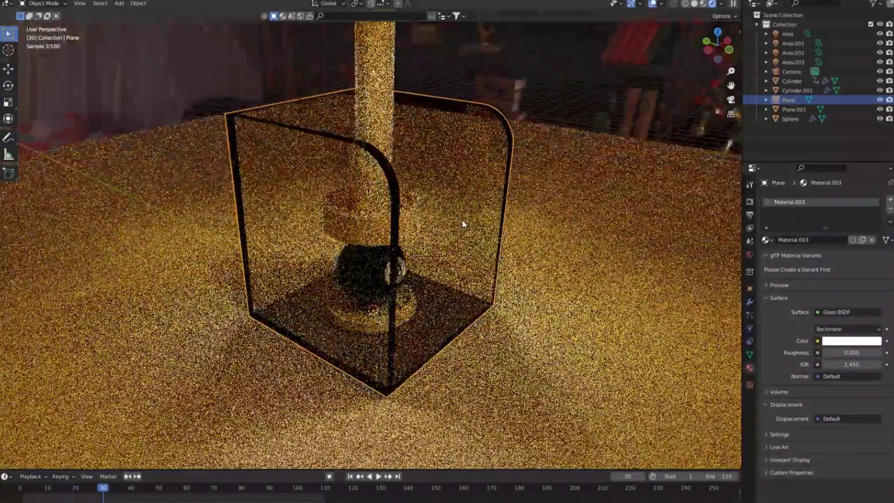
scroll(463, 223, "up", 2)
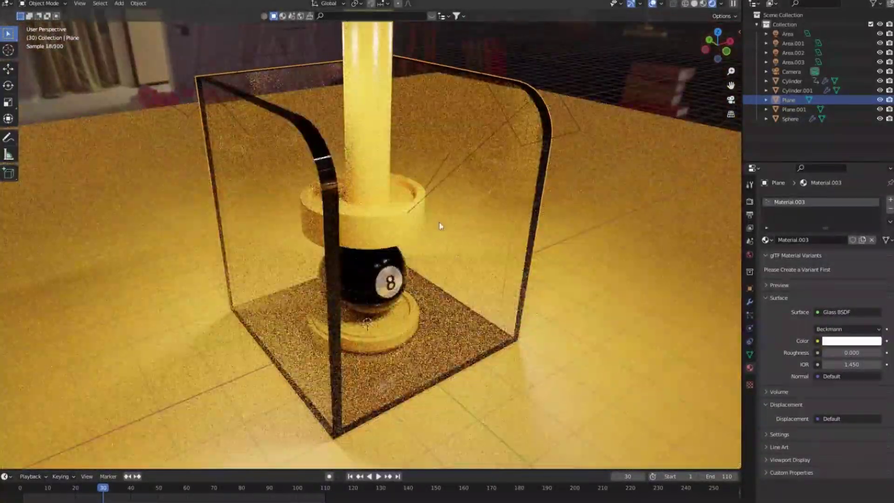
key("KP_0")
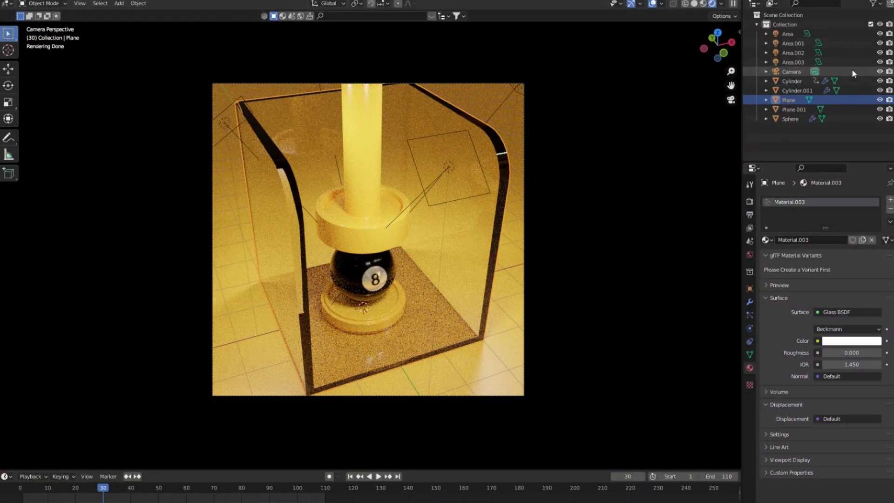
left_click(749, 202)
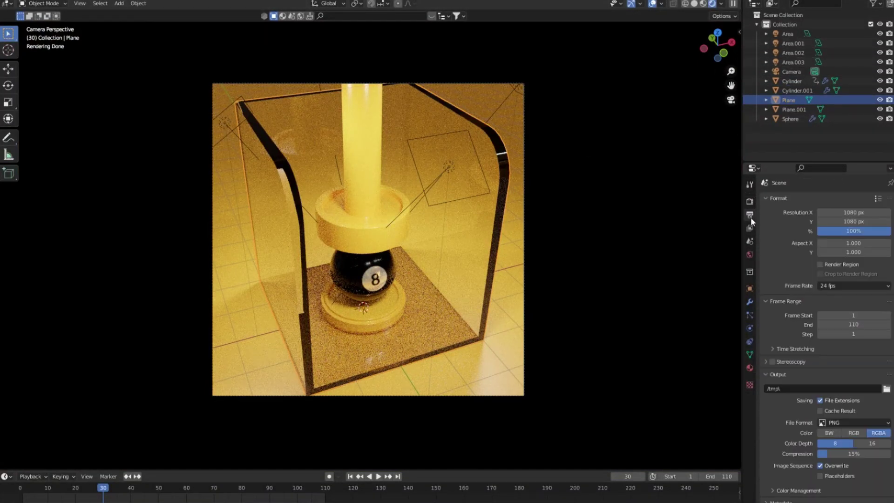